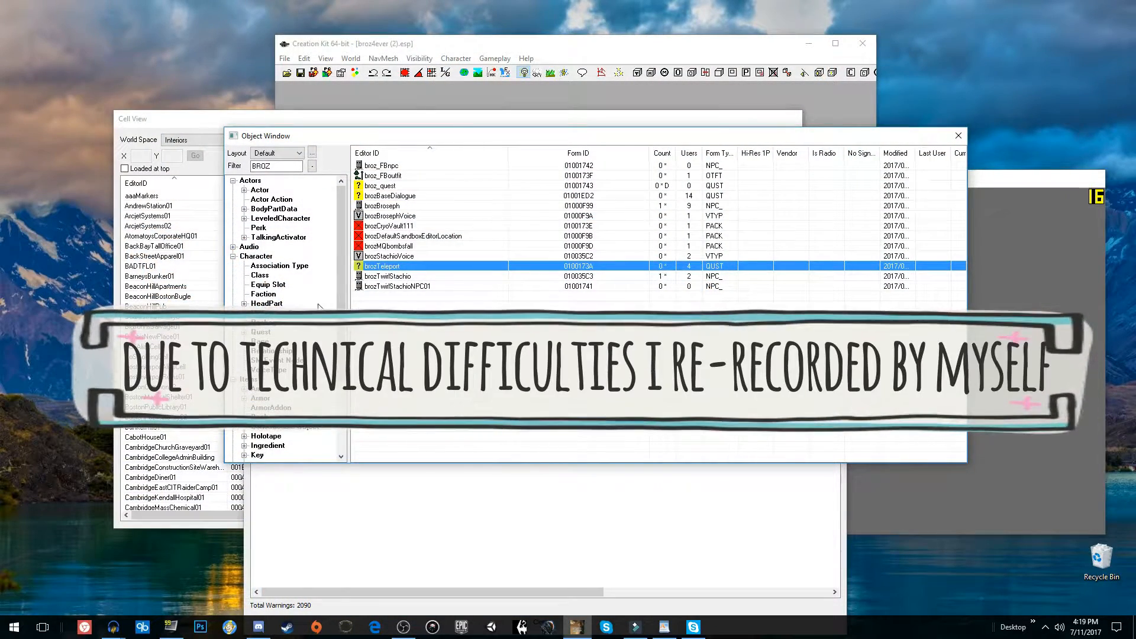
Review the brozTeleport quest's greeting topic, including its second response's voice settings and the parent quest stage set on end.
click(260, 331)
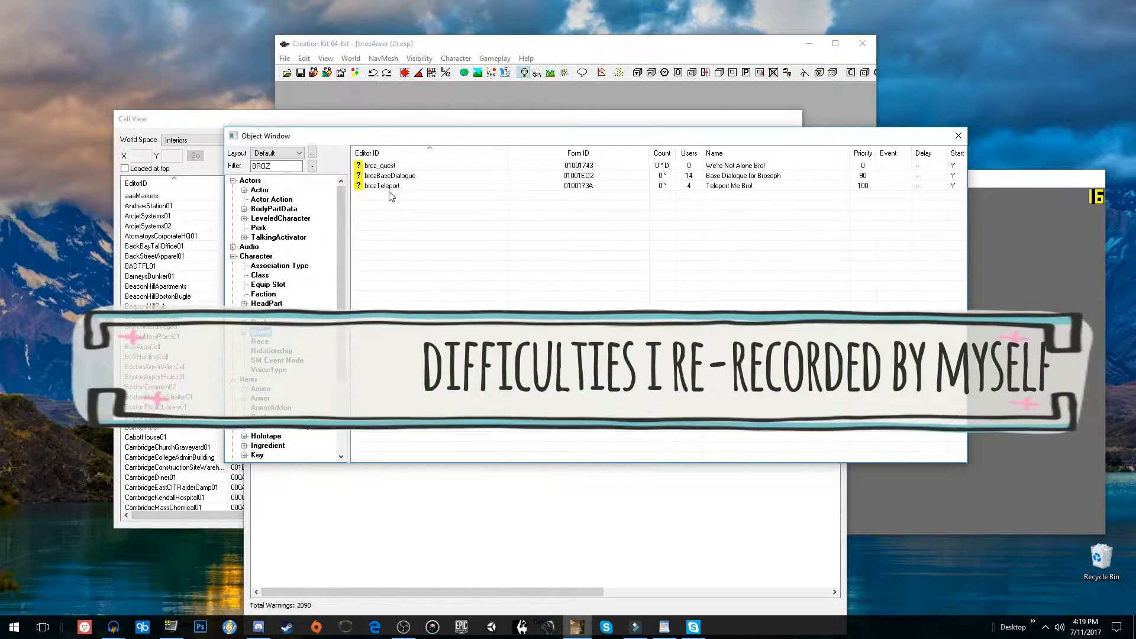
click(386, 187)
double_click(386, 187)
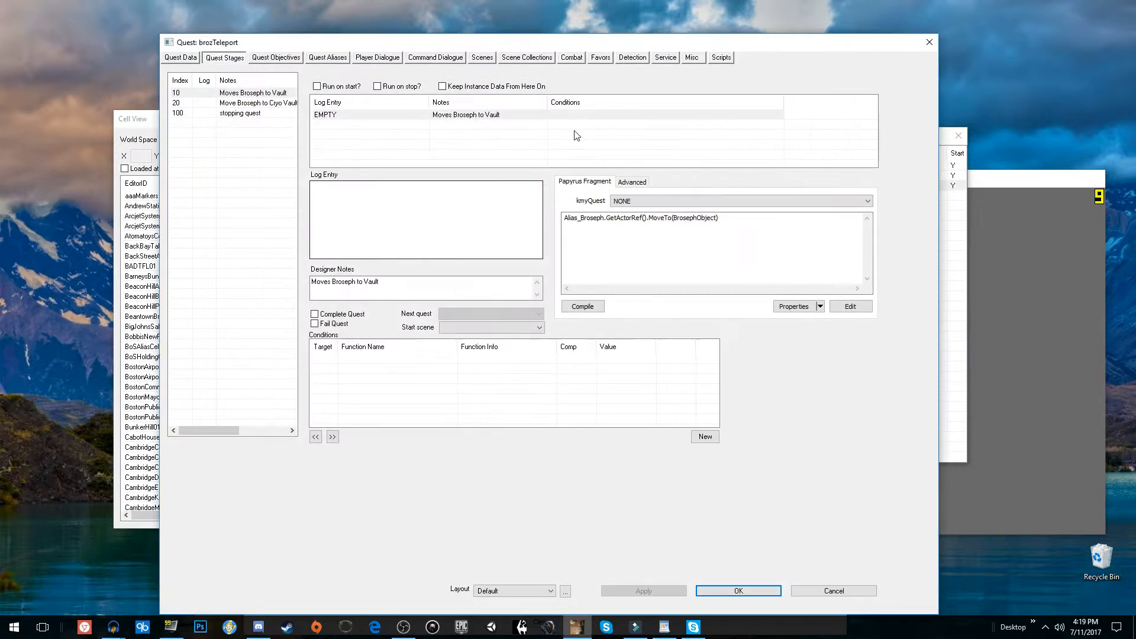
click(692, 58)
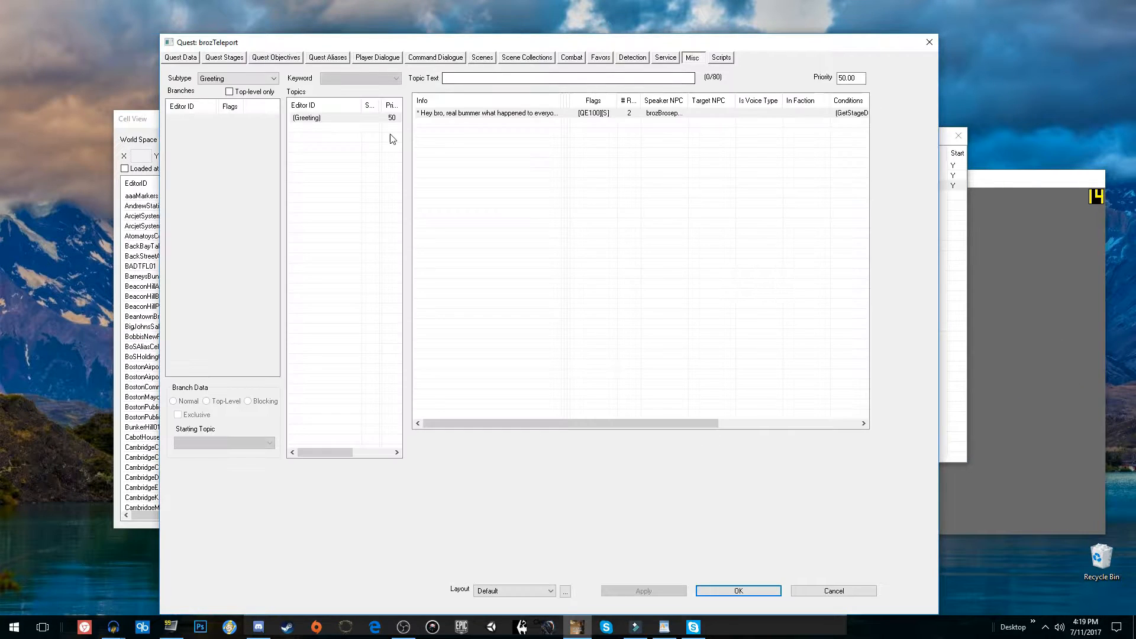
double_click(483, 114)
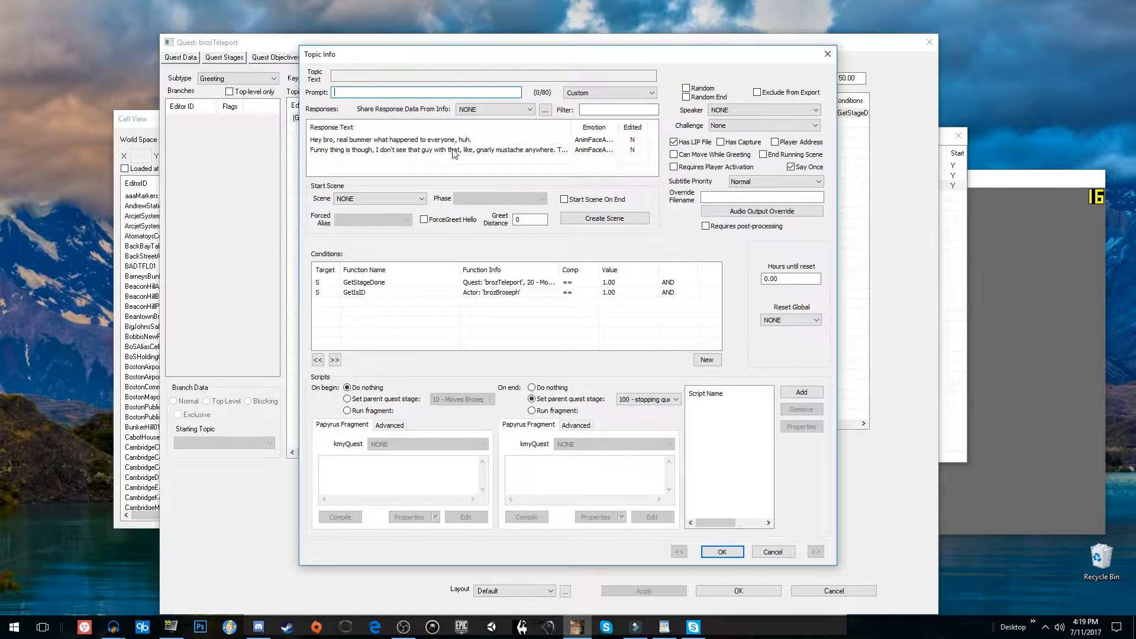
double_click(492, 150)
click(802, 304)
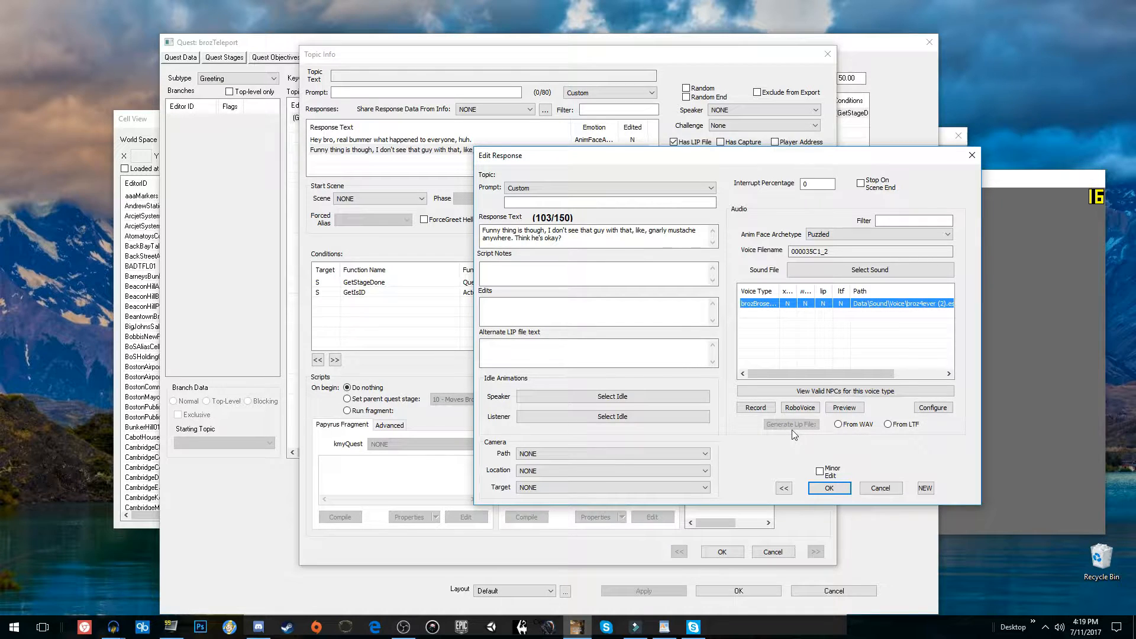
click(830, 489)
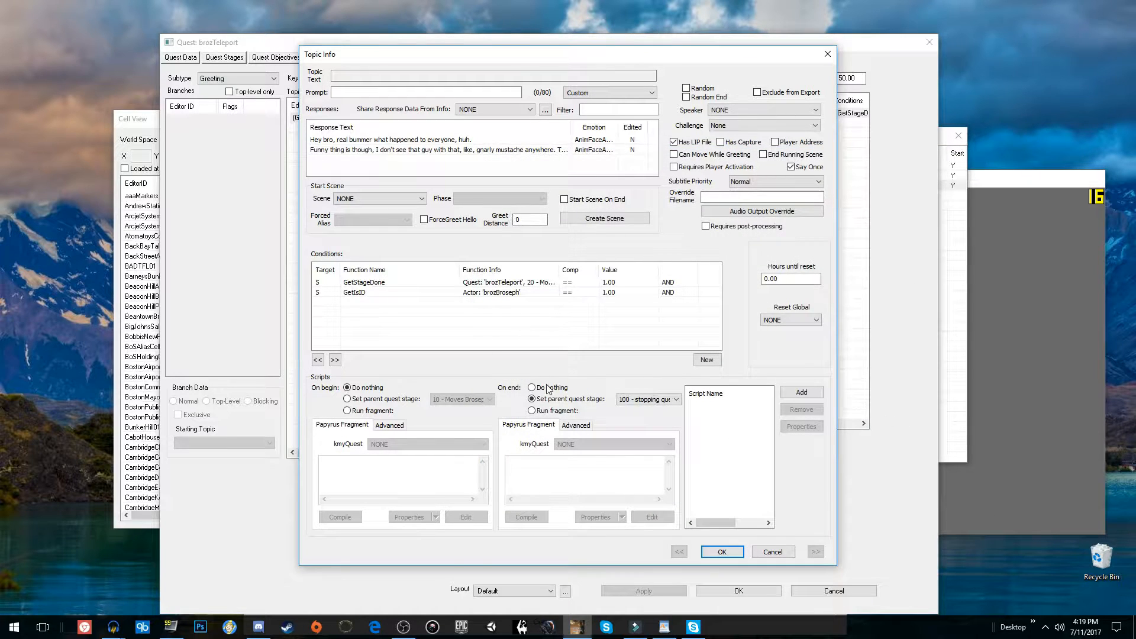
click(722, 552)
Review the script fragment on stage 100 of the brozTeleport quest and close the quest.
click(225, 57)
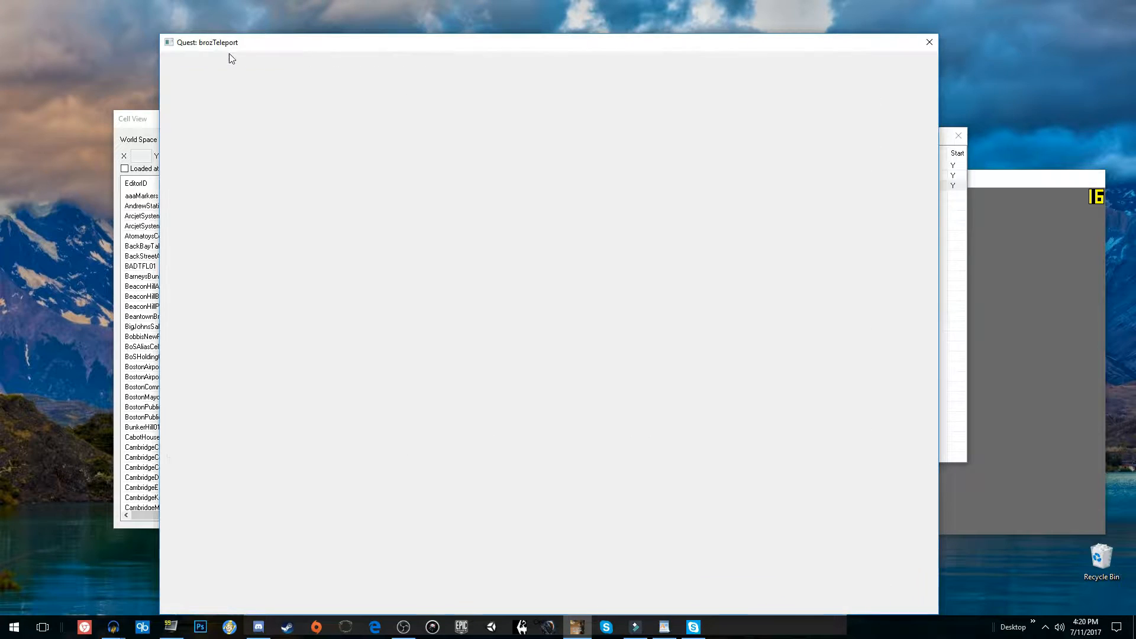
click(200, 113)
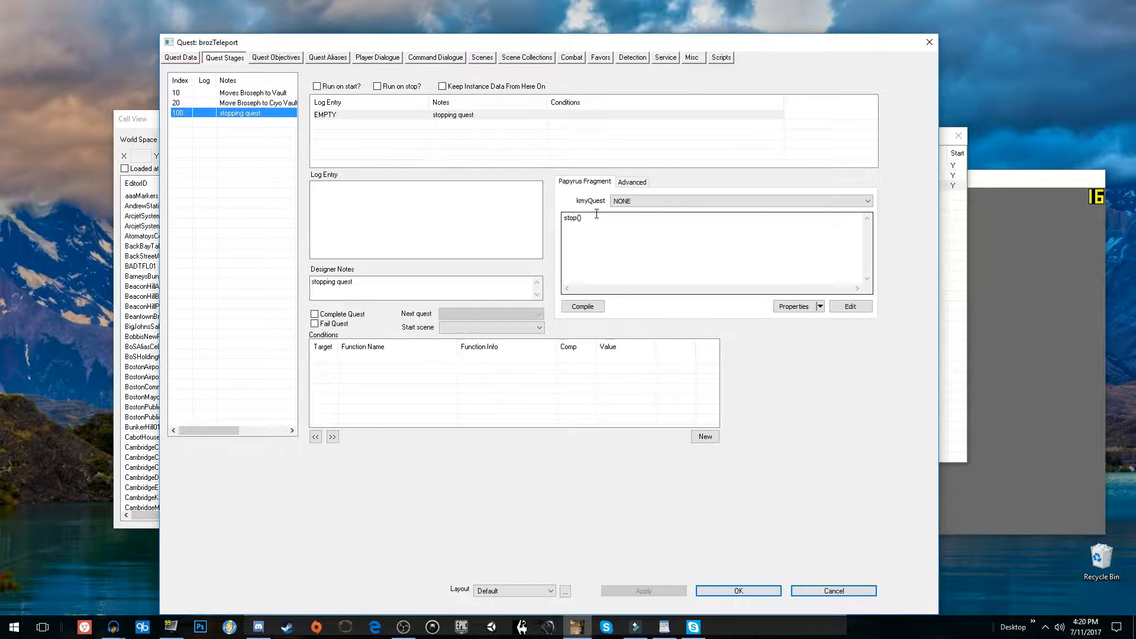
double_click(574, 221)
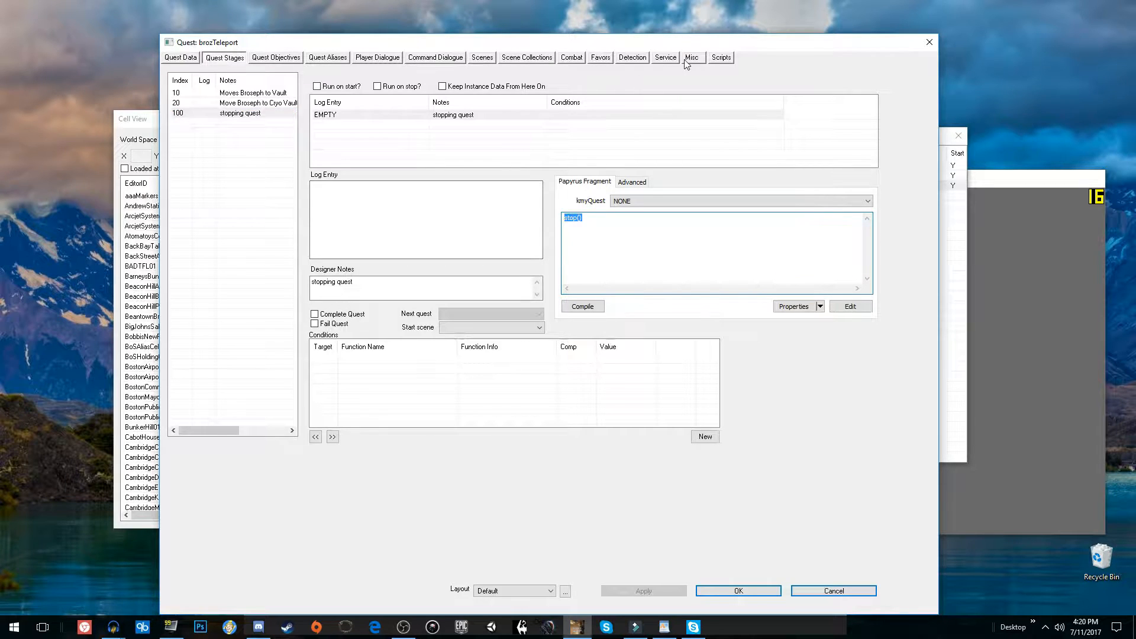
click(765, 589)
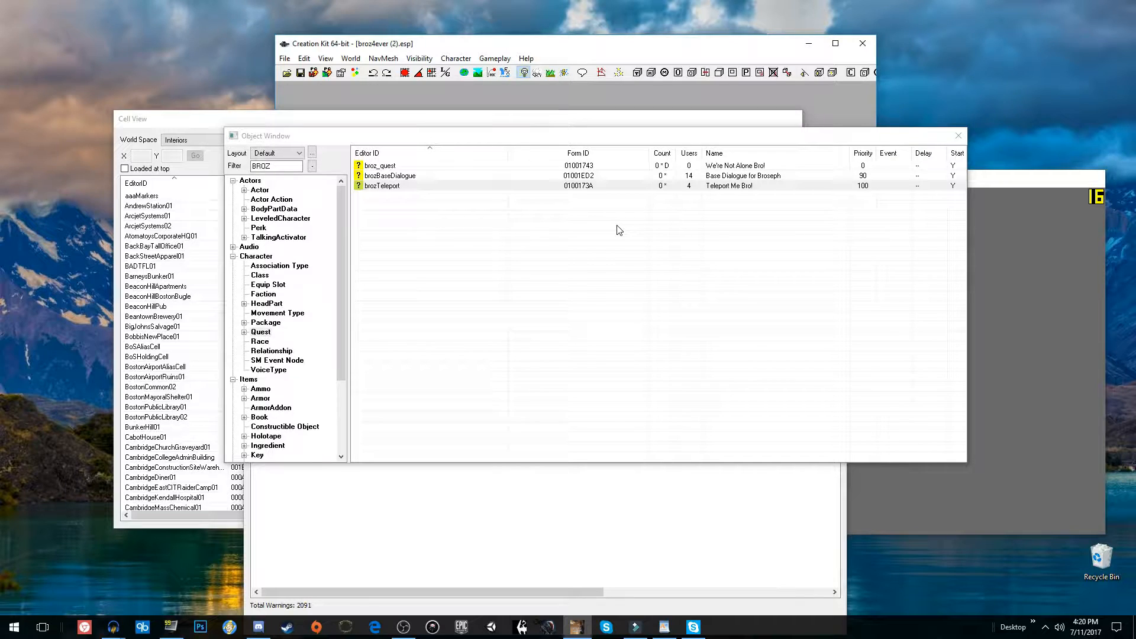
Create a new quest with the ID broz_mq01 and the name "Let's Find Him Bro!".
right_click(387, 213)
click(413, 220)
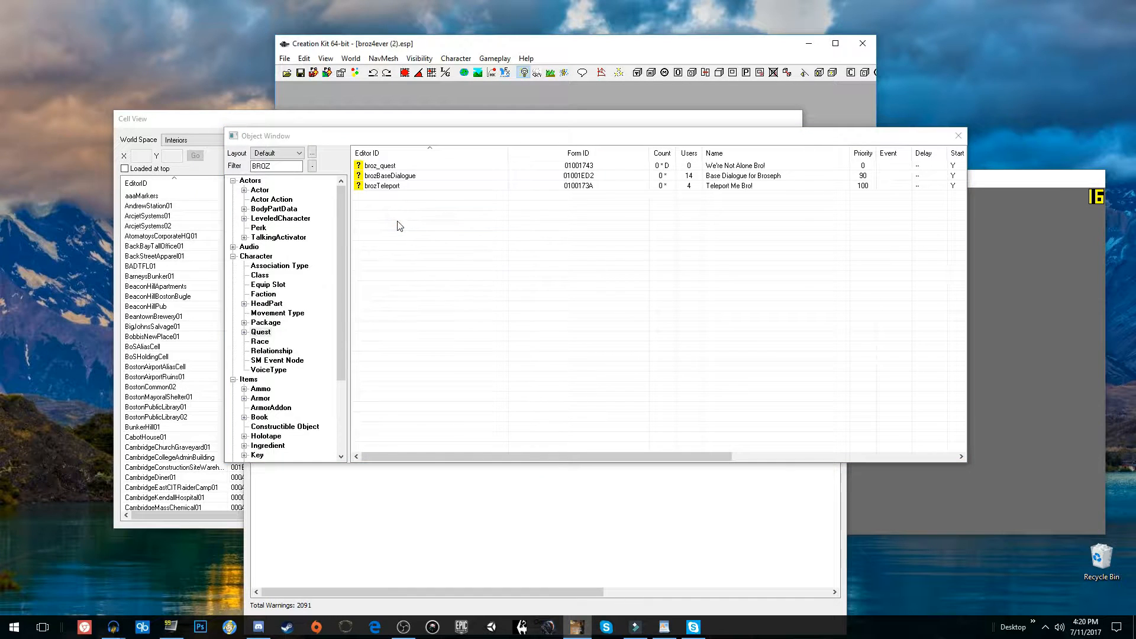
key(BackSpace)
key(BackSpace)
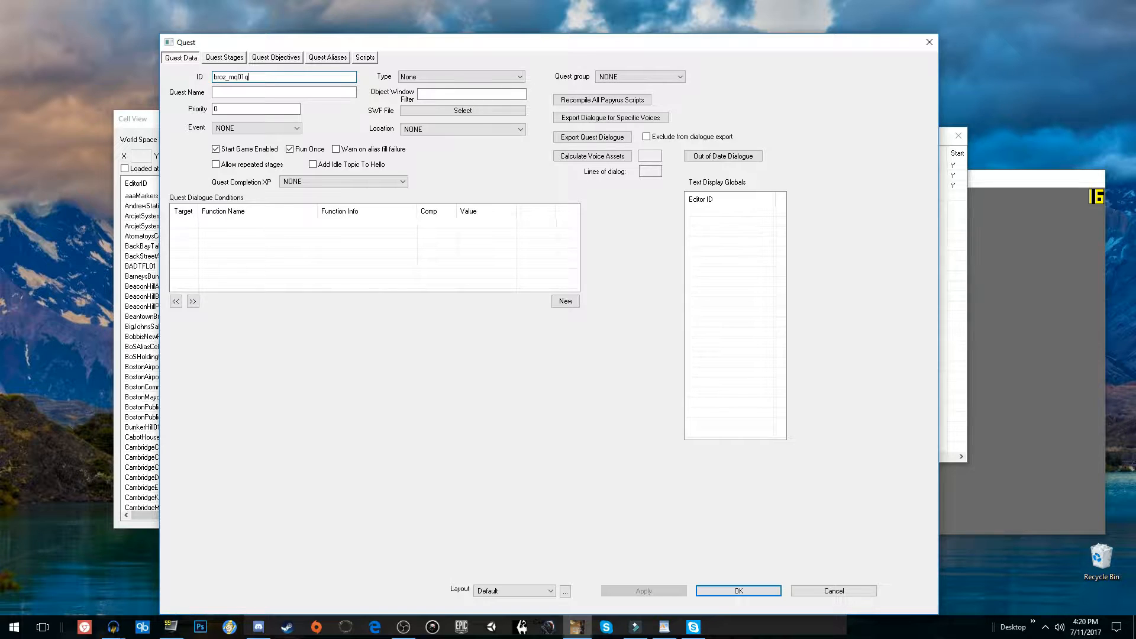
key(Tab)
key(Tab)
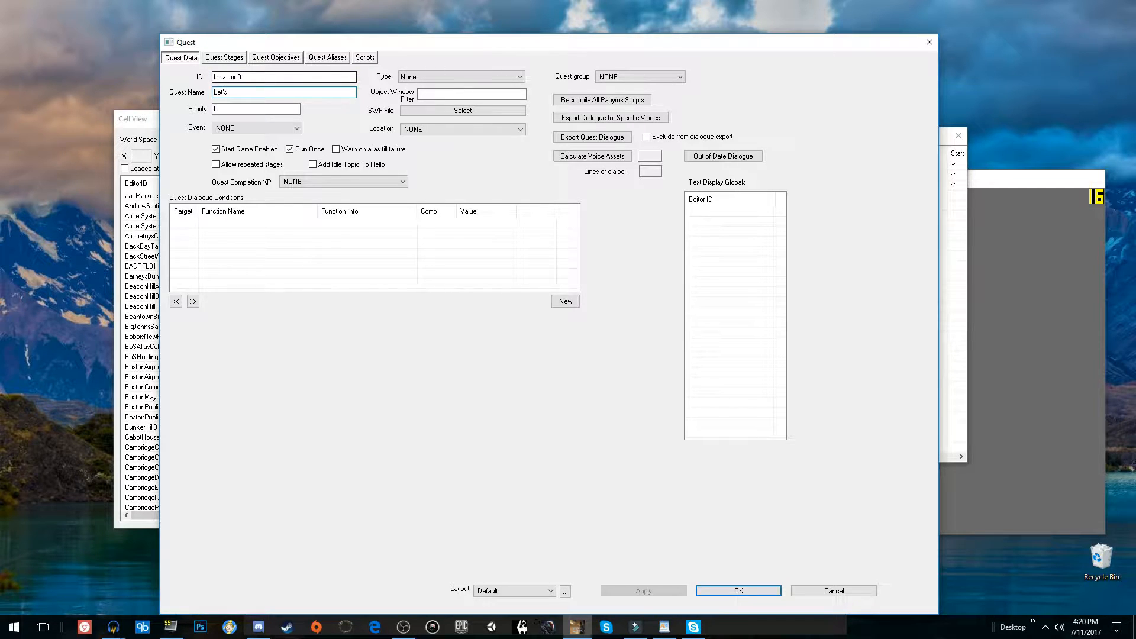
text(Let's Find Him Bro!)
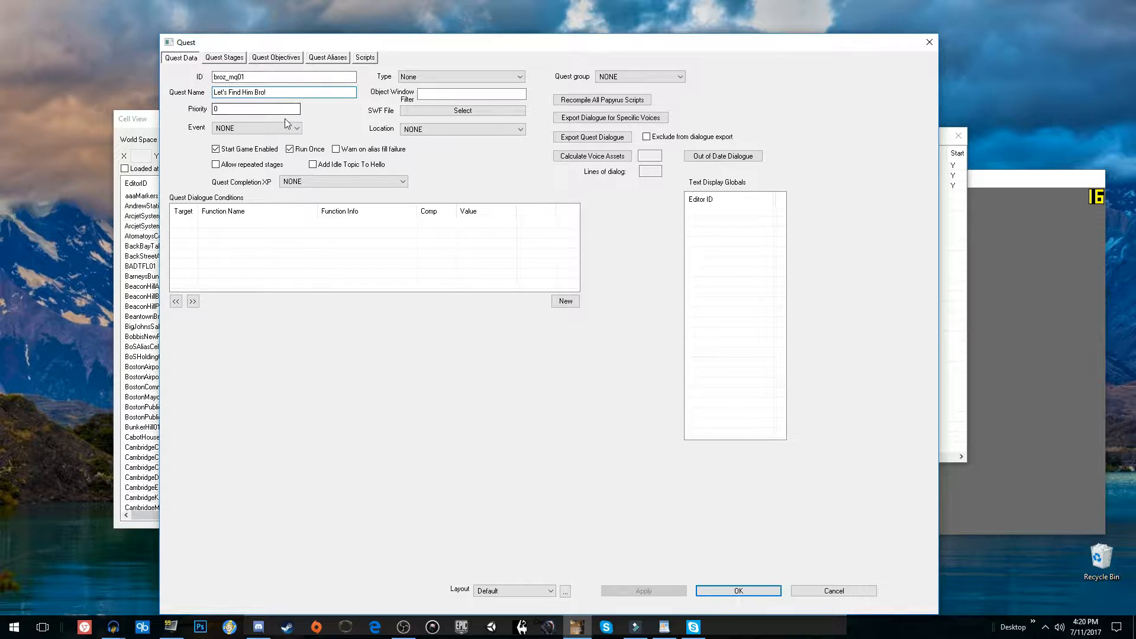
Disable Start Game Enabled, set the quest completion XP to XPActOne, and save the new quest.
click(228, 150)
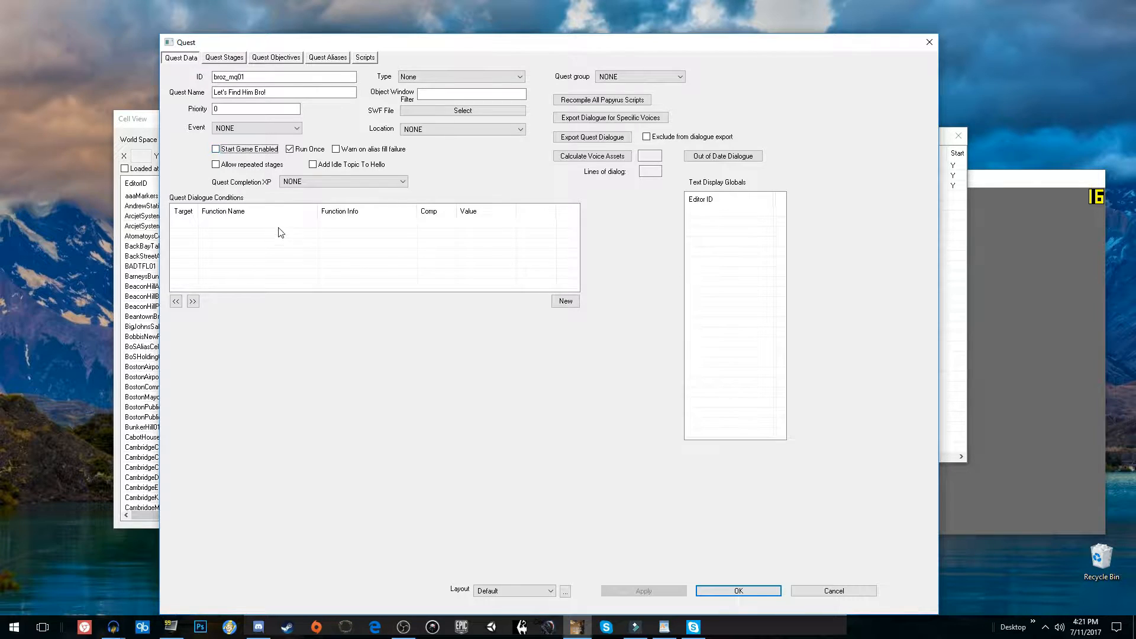
click(301, 182)
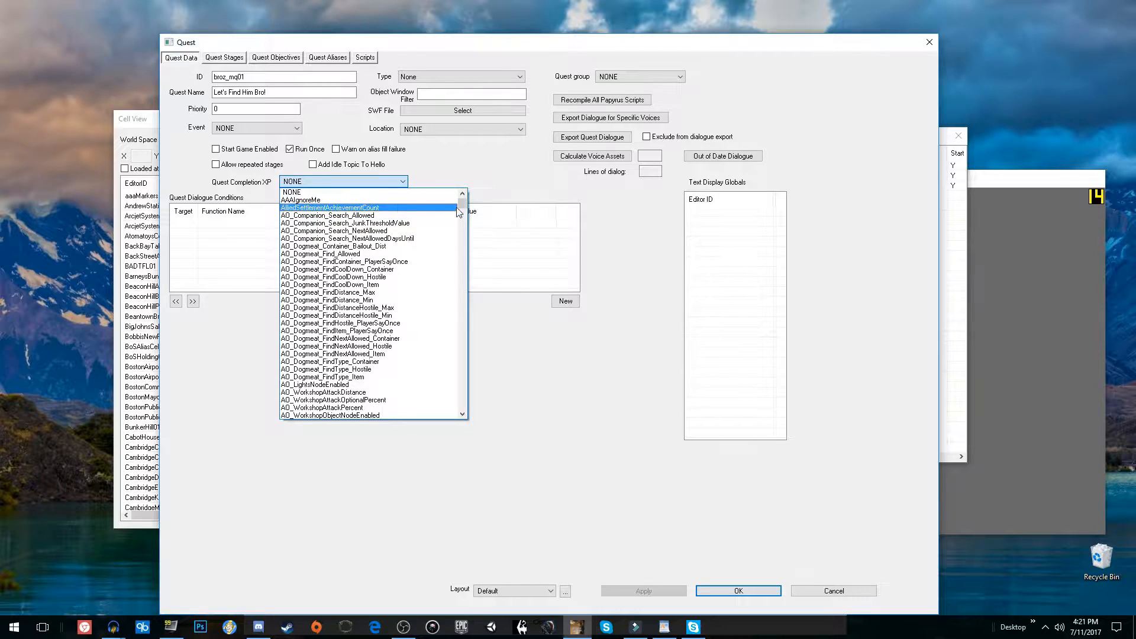
drag(464, 201, 467, 413)
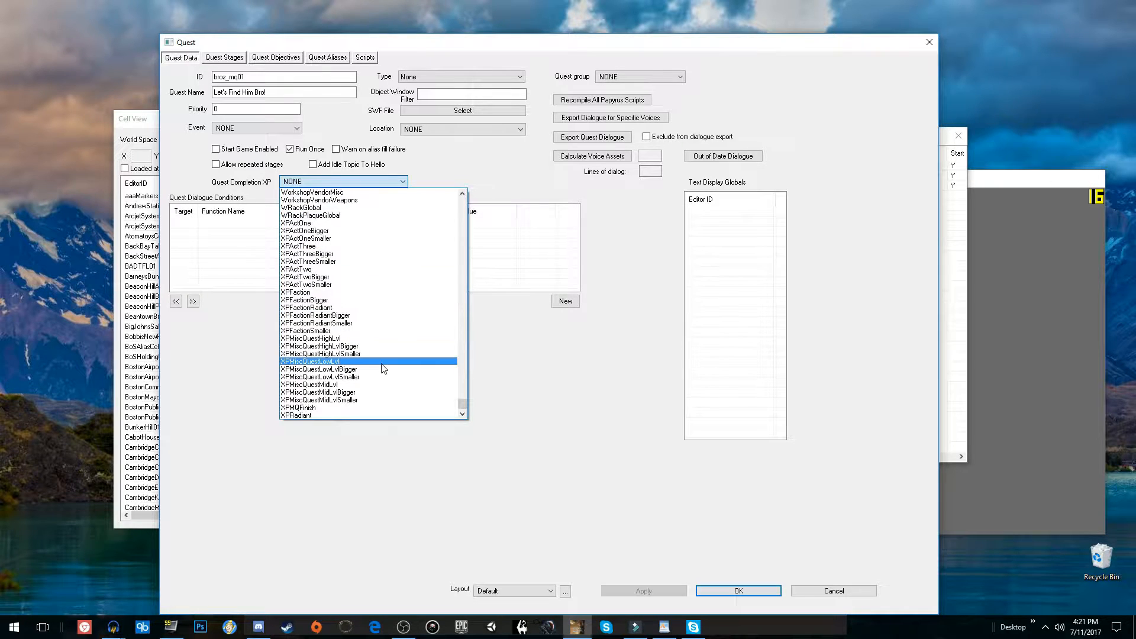
click(359, 224)
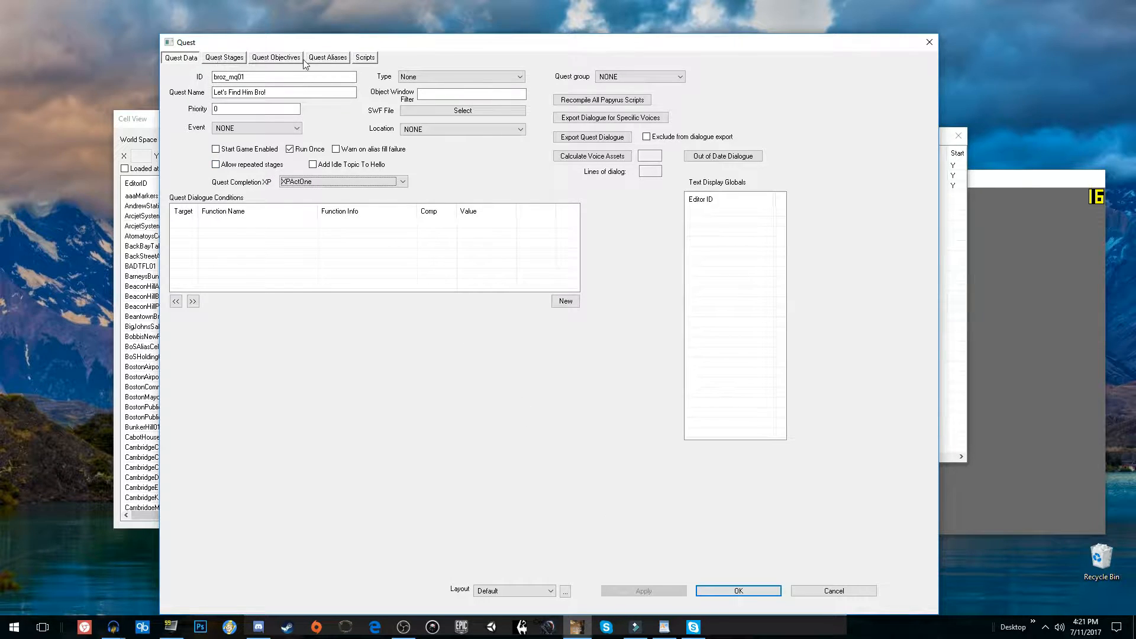
click(753, 592)
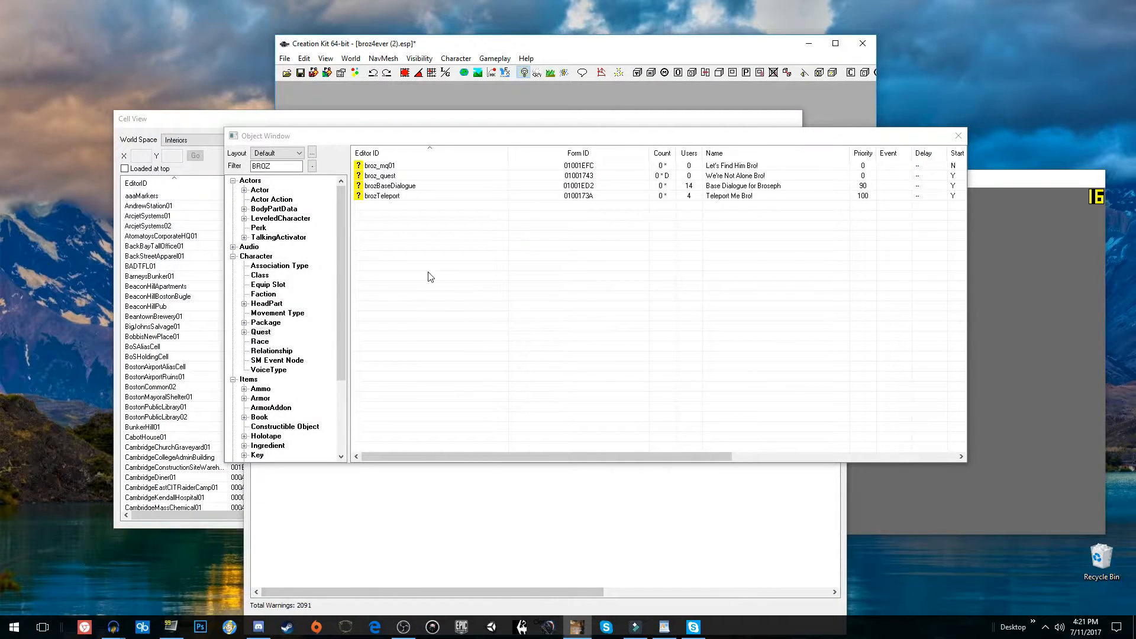
Reopen the broz_mq01 quest and add ten quest stages indexed 10 to 100 in increments of ten.
click(380, 168)
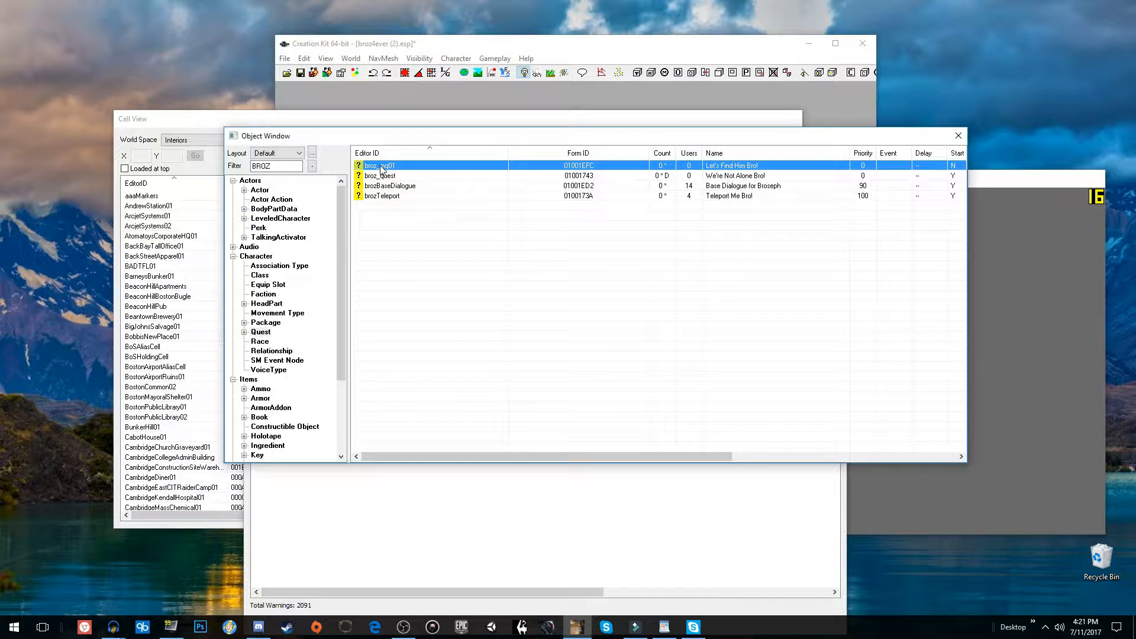
key(Delete)
double_click(418, 171)
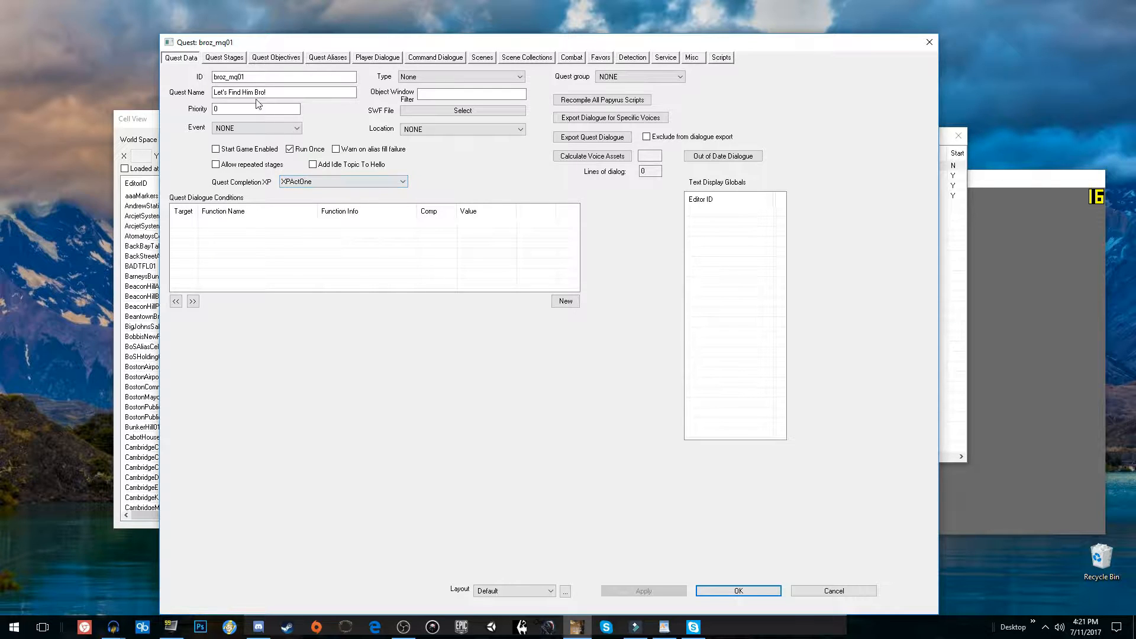
click(219, 59)
right_click(226, 113)
click(254, 120)
right_click(254, 116)
click(265, 121)
right_click(272, 129)
click(285, 135)
right_click(263, 145)
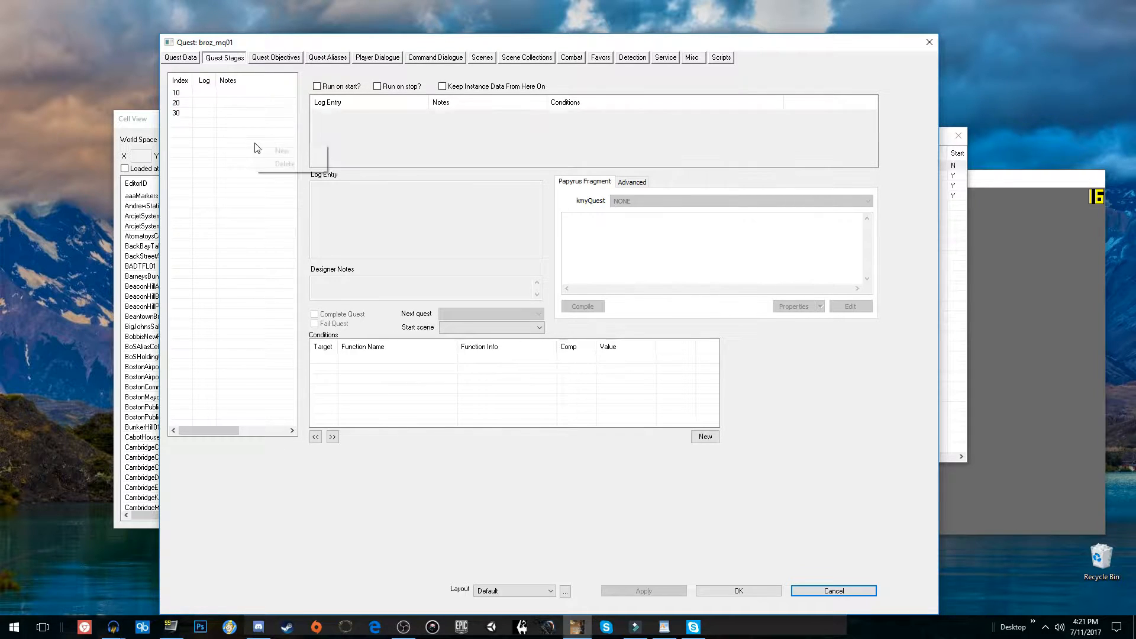
click(271, 149)
right_click(256, 159)
click(269, 161)
right_click(245, 174)
click(257, 175)
right_click(251, 178)
click(264, 181)
right_click(250, 180)
click(260, 184)
right_click(244, 193)
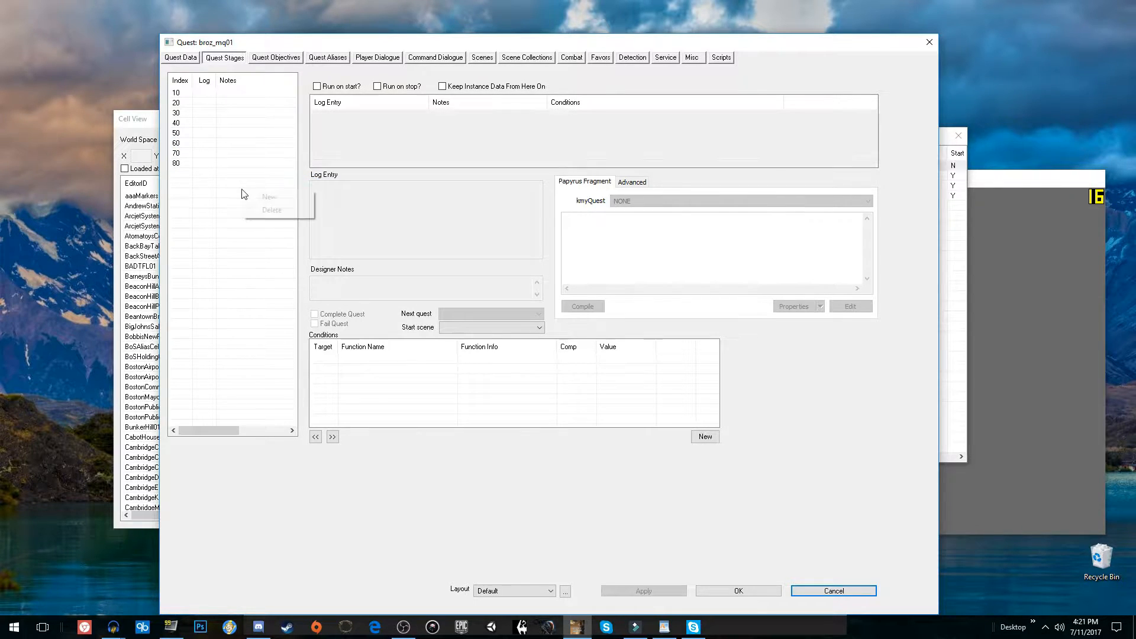
click(260, 197)
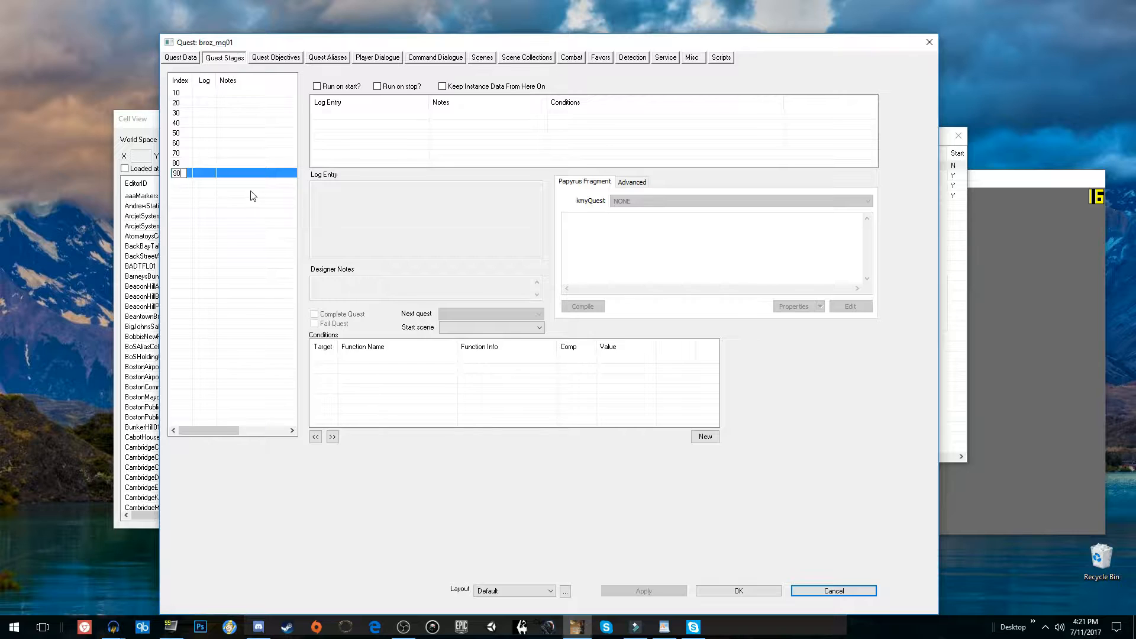
right_click(253, 196)
click(261, 197)
click(228, 144)
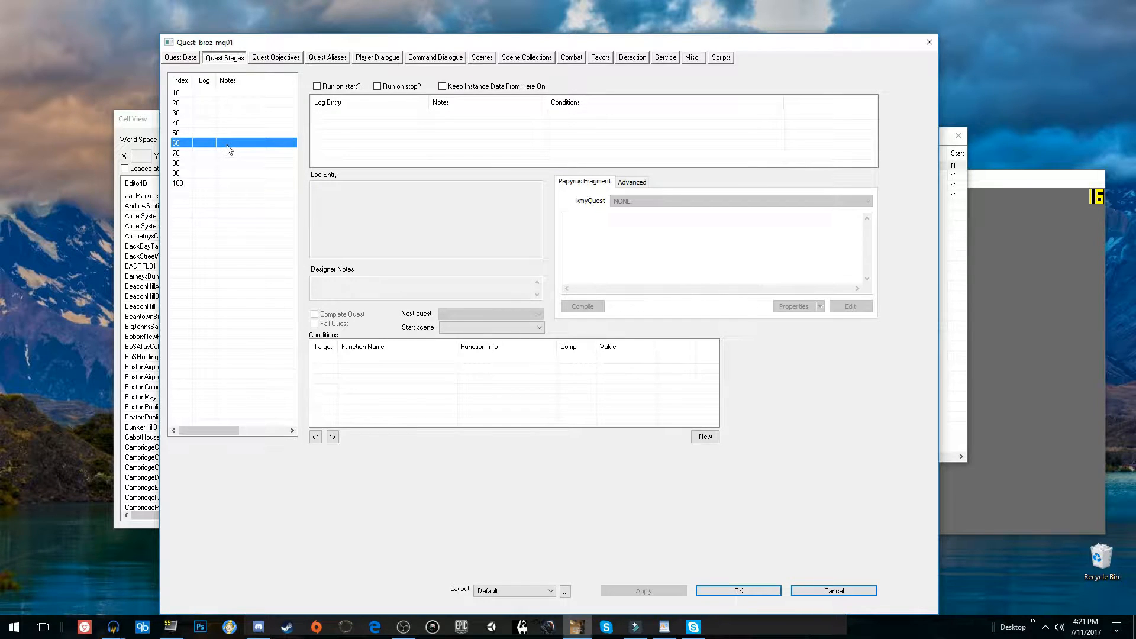
Add an empty log entry to stage 10 and compile the Papyrus fragment setobjectivedisplayed(10) for it.
click(225, 95)
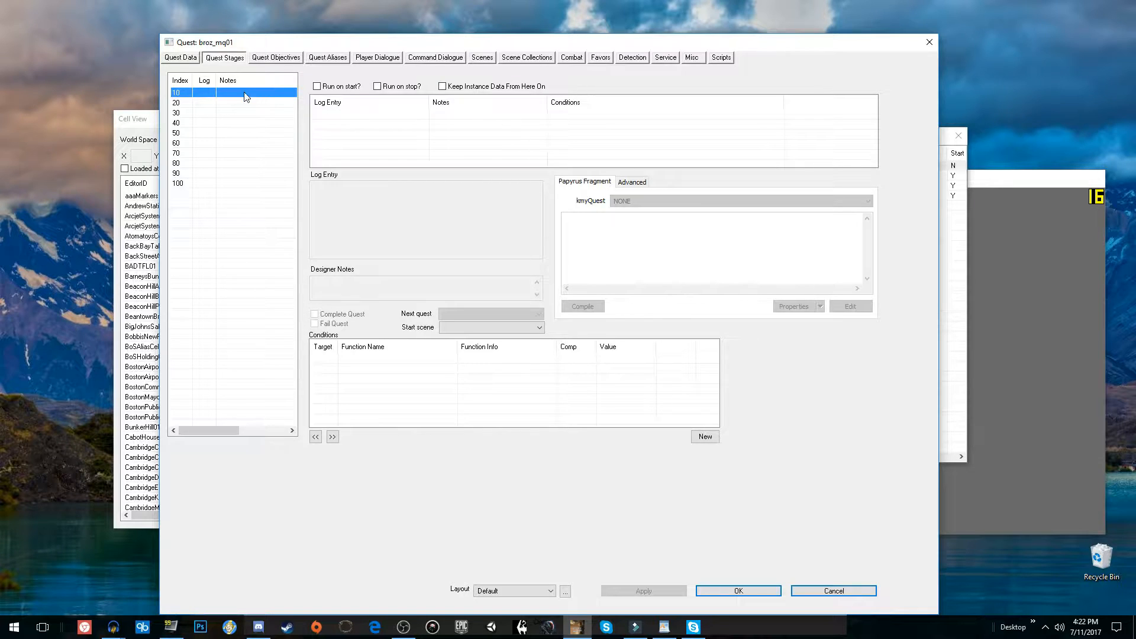
click(278, 58)
right_click(297, 92)
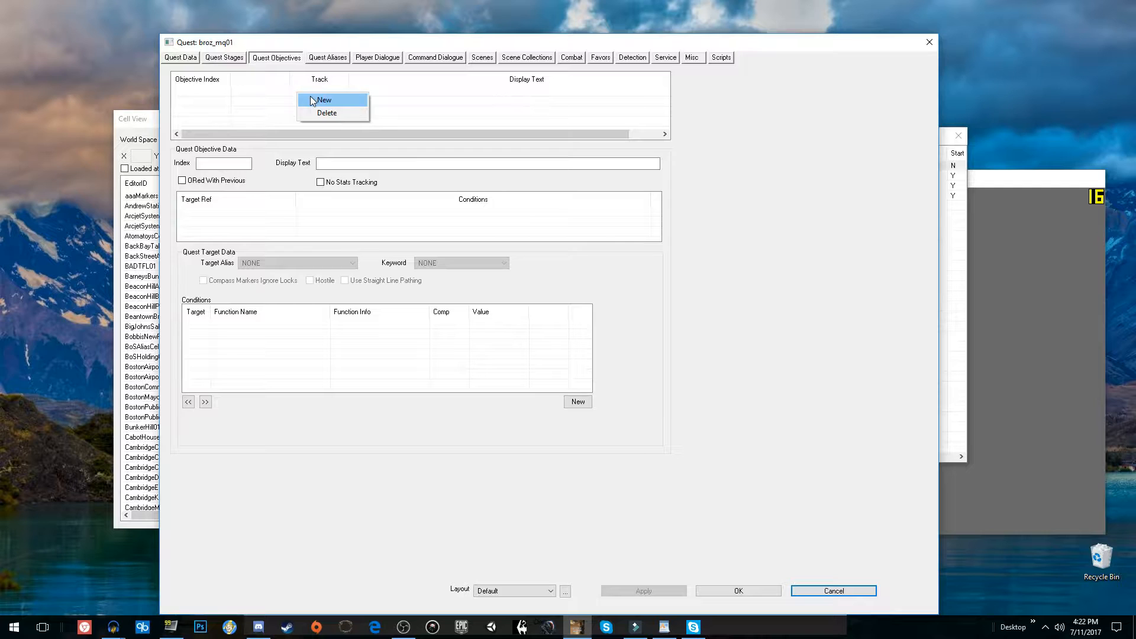
click(229, 57)
click(229, 57)
right_click(391, 135)
click(419, 143)
click(637, 261)
text(setobjectived)
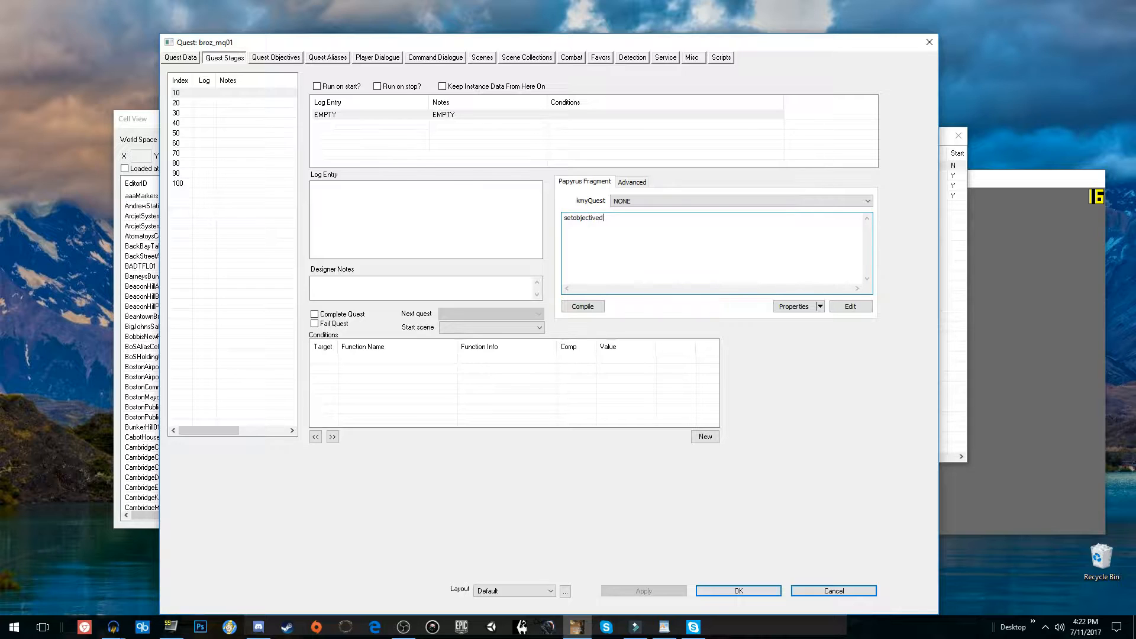
text((10))
click(583, 307)
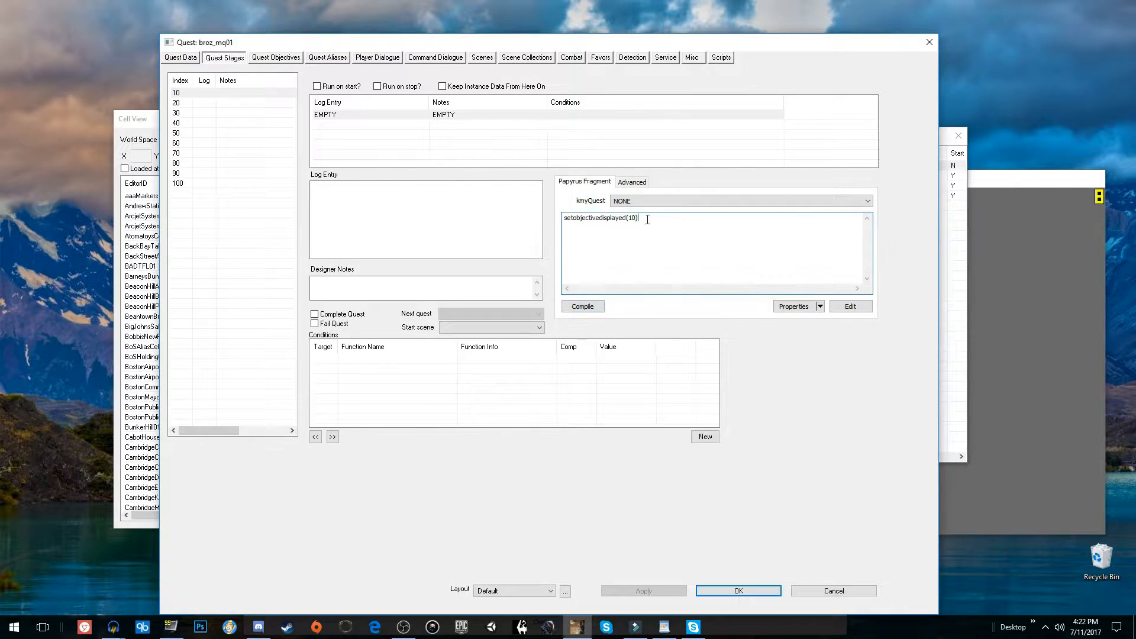
Add a quest objective with index 10 and the display text "Find Twirlstachio".
click(279, 59)
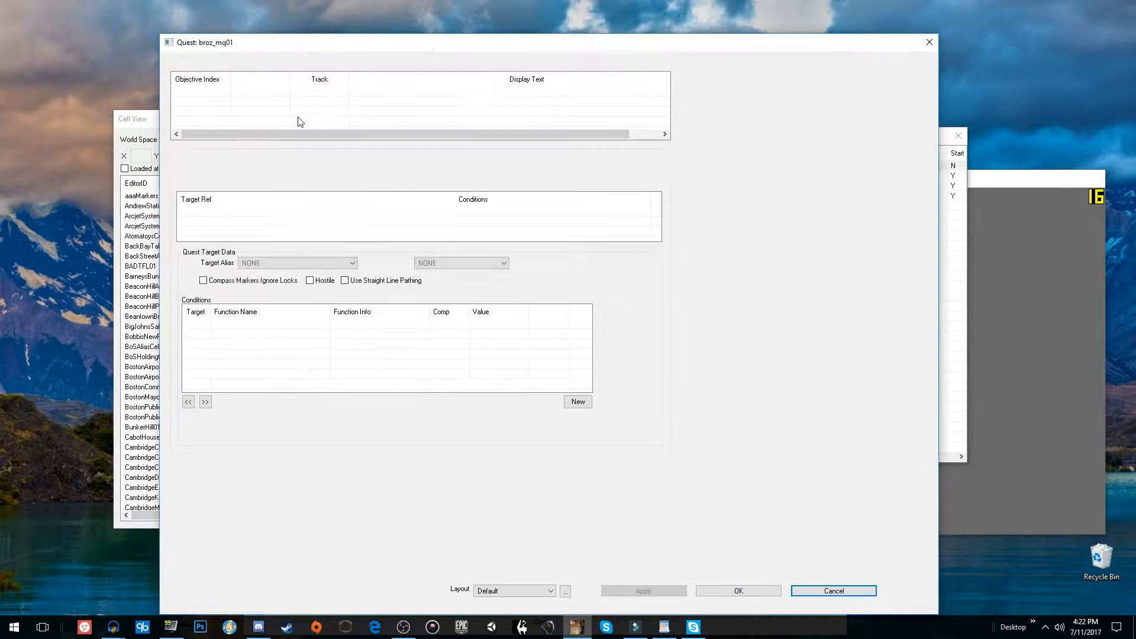
click(309, 93)
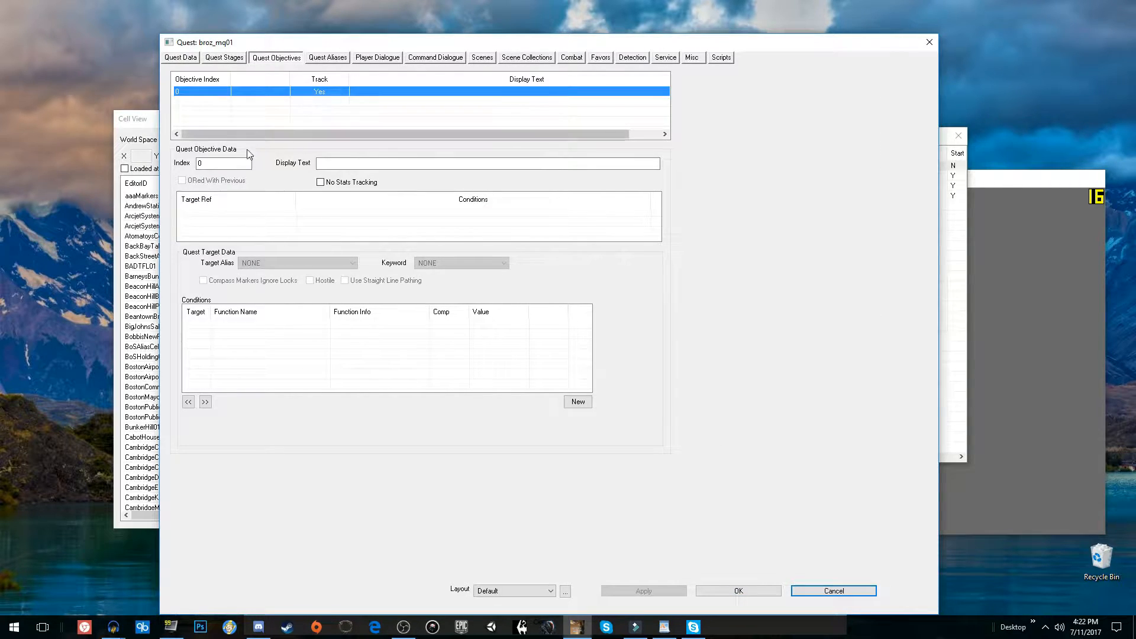
drag(208, 163, 197, 163)
text(10)
click(340, 162)
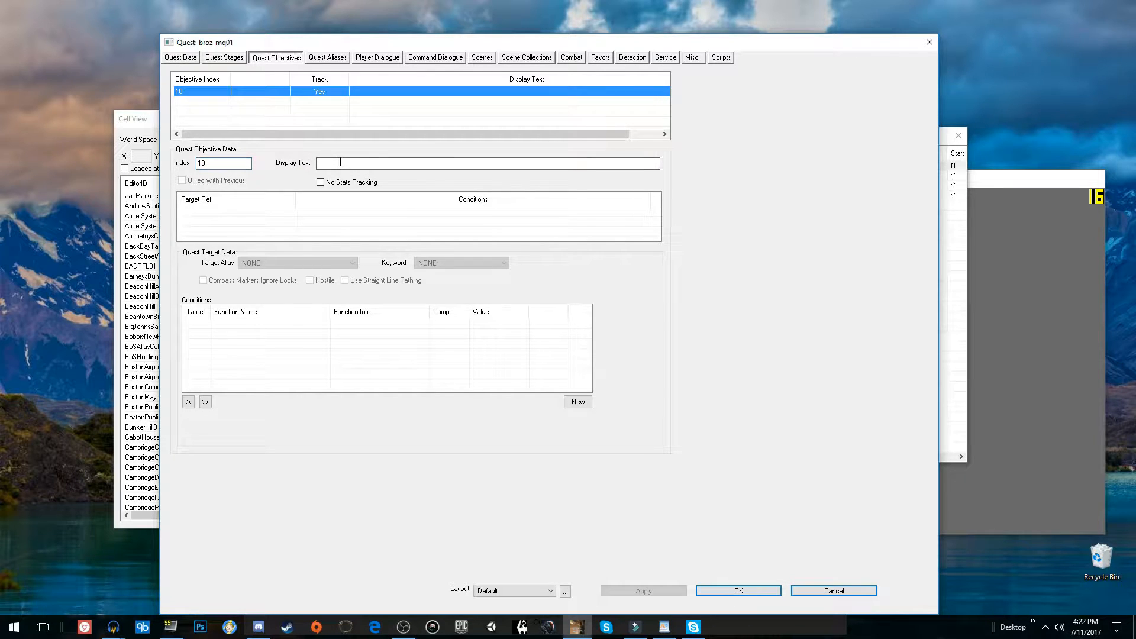
click(340, 161)
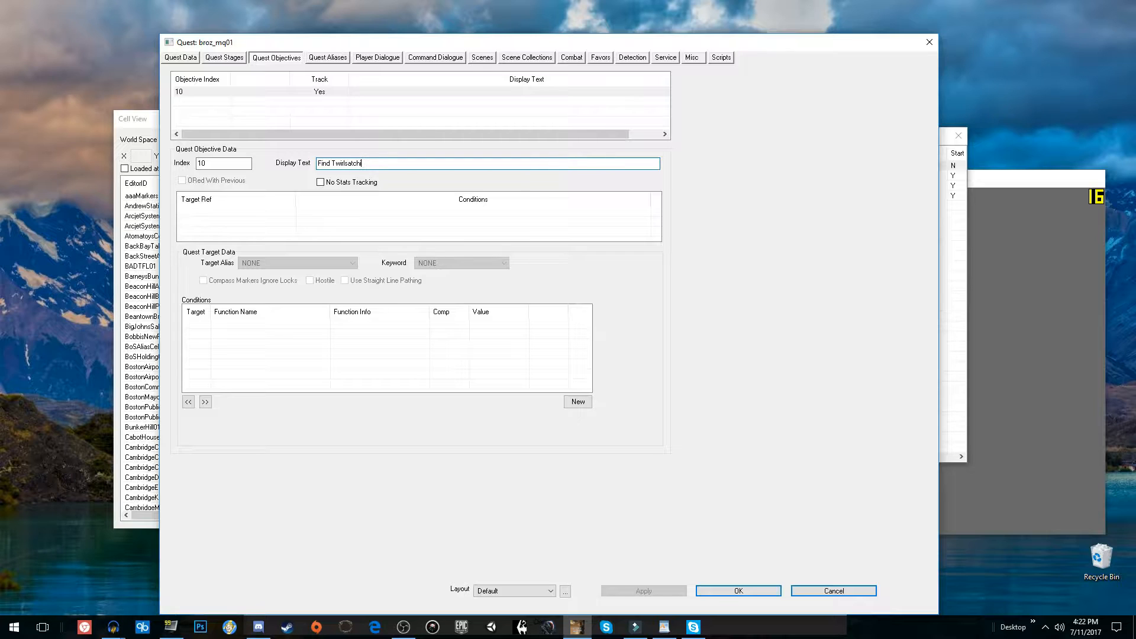
Add a target entry with no alias assigned to objective 10 and return to the quest stages.
right_click(243, 208)
click(260, 214)
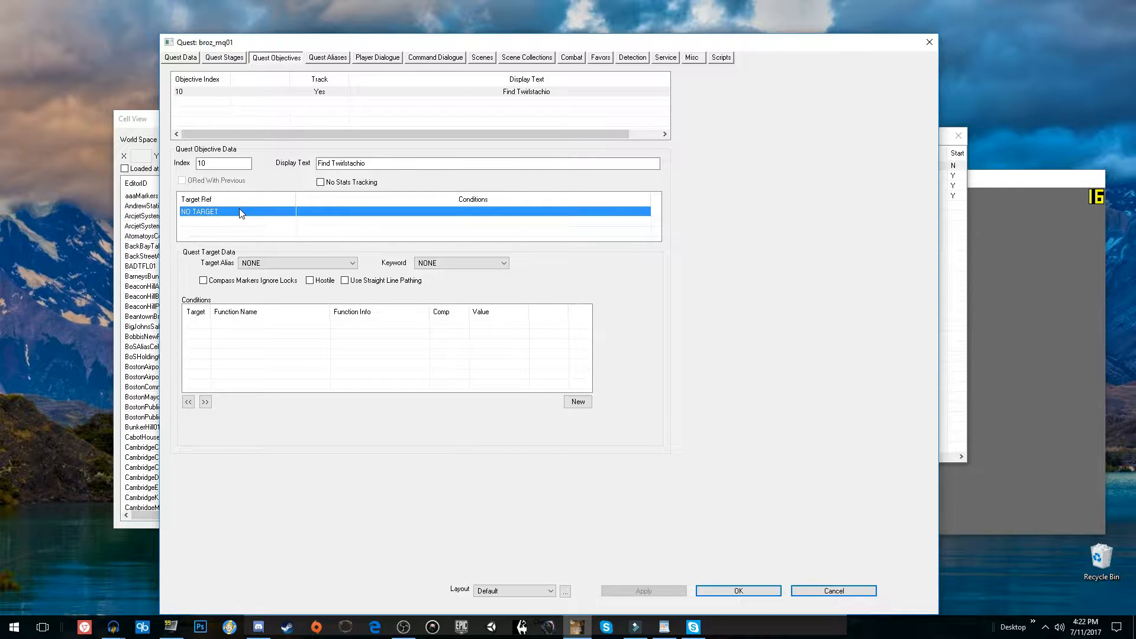
click(221, 58)
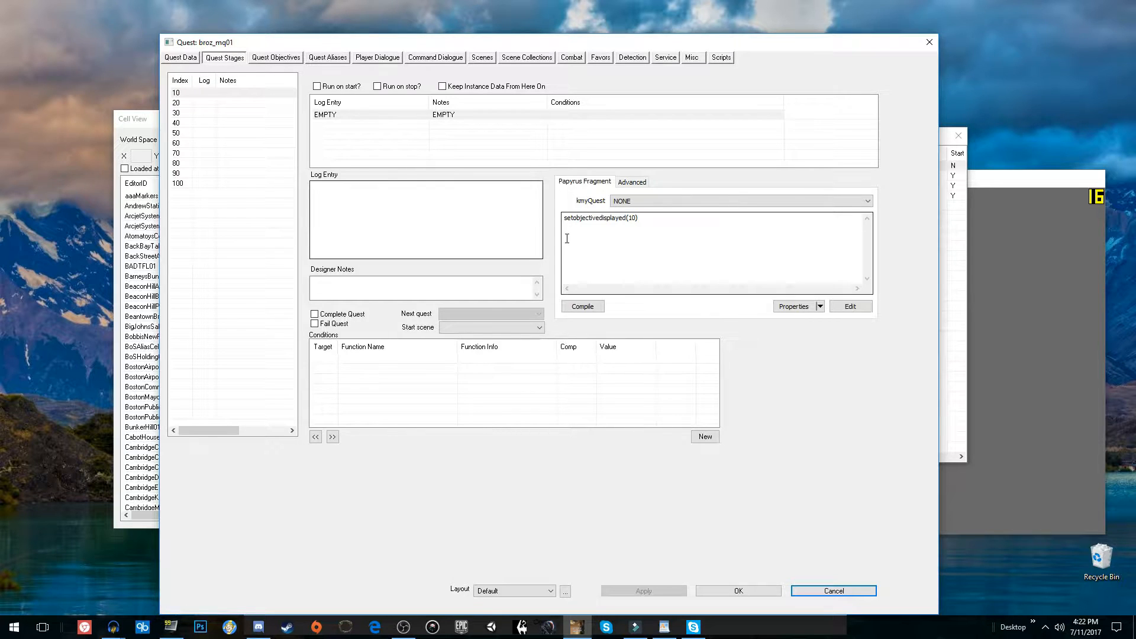
Try index 11 in both the stage 10 fragment and the "Find Twirlstachio" objective, then restore both to 10.
click(635, 219)
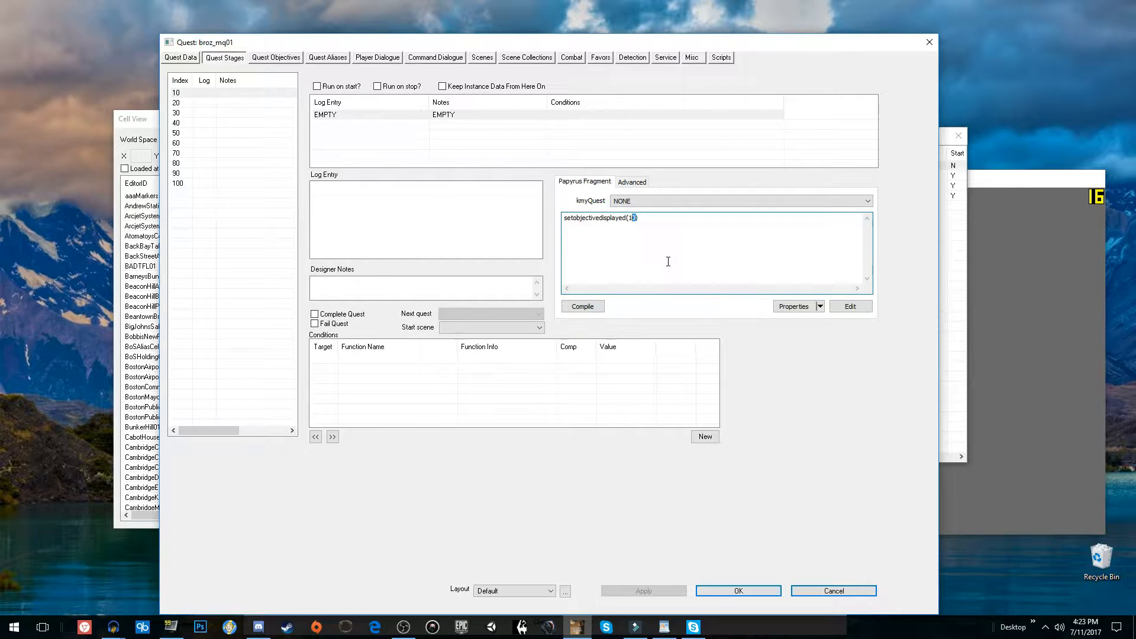
click(274, 58)
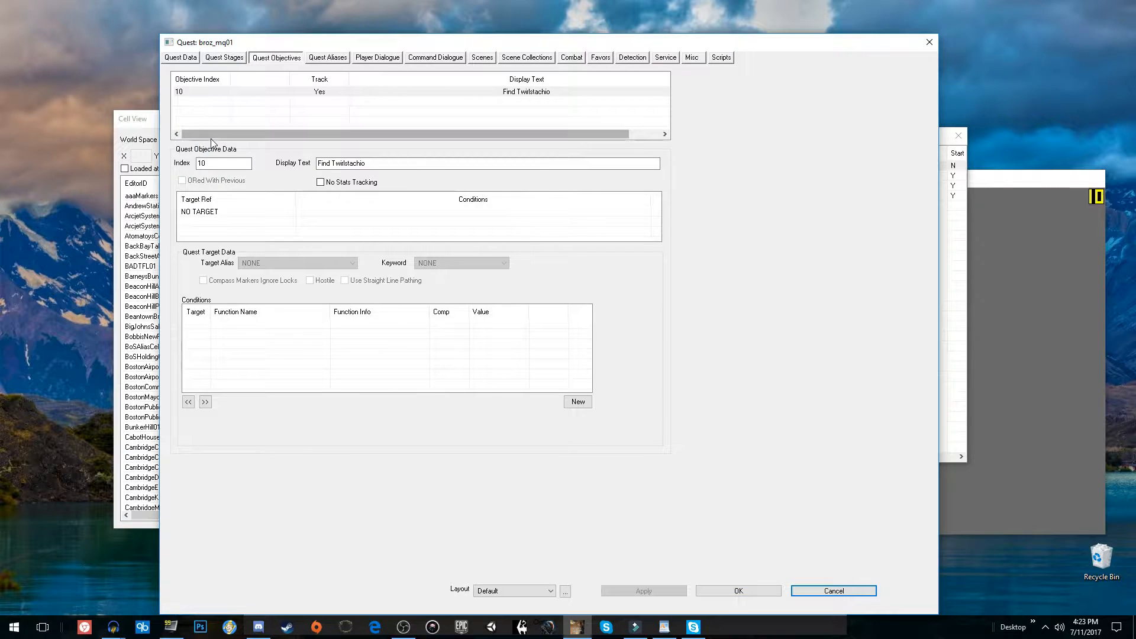
drag(210, 160, 180, 161)
text(111)
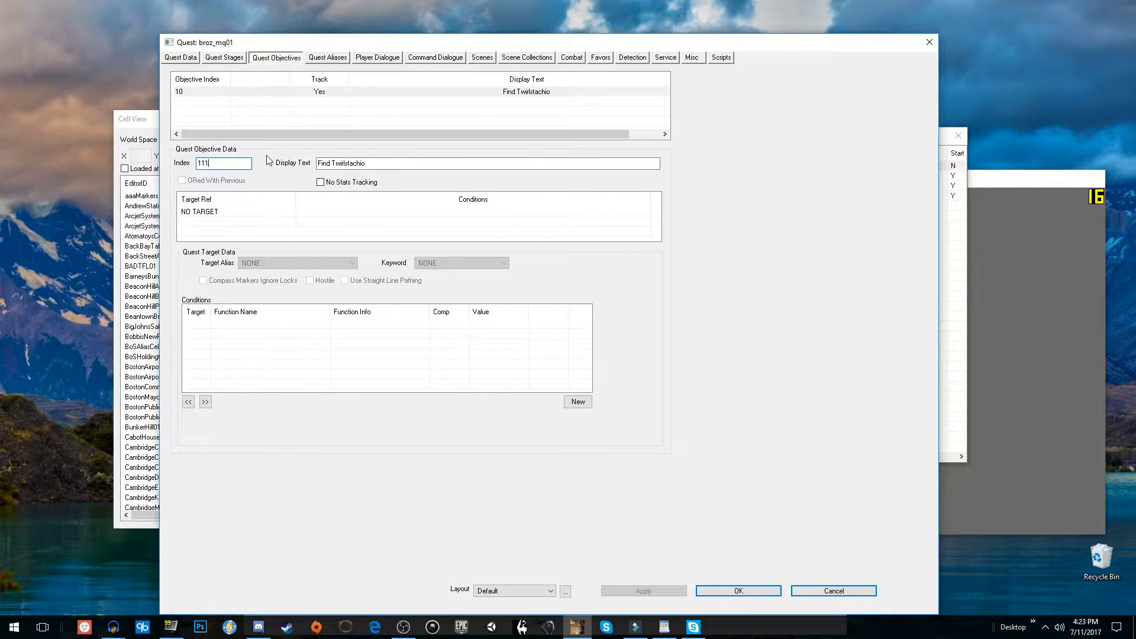
click(225, 59)
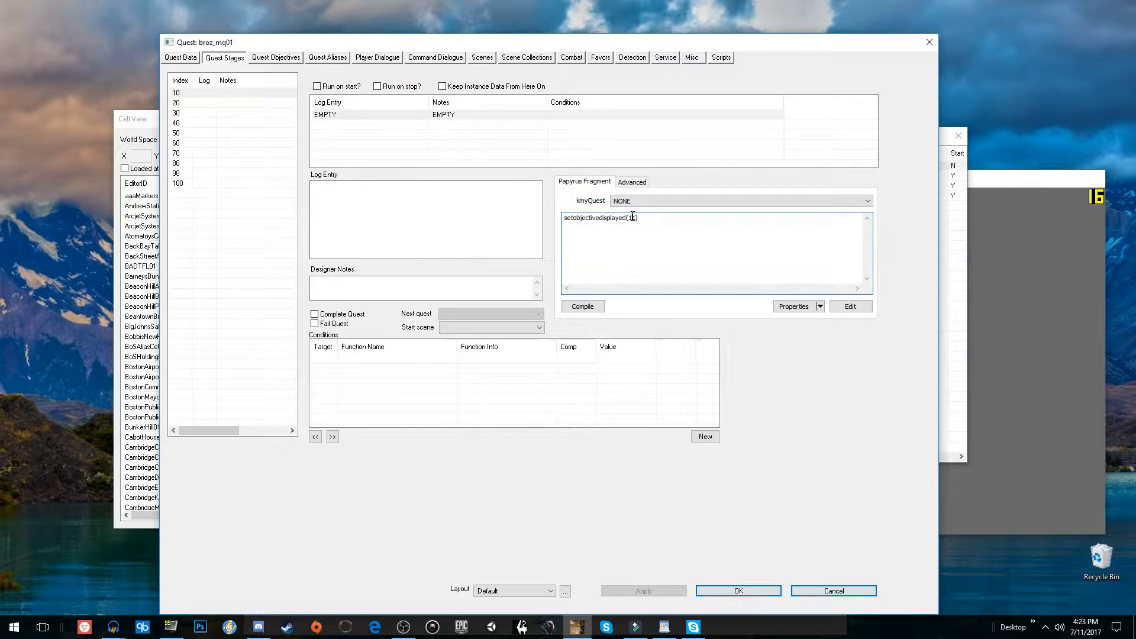
click(264, 59)
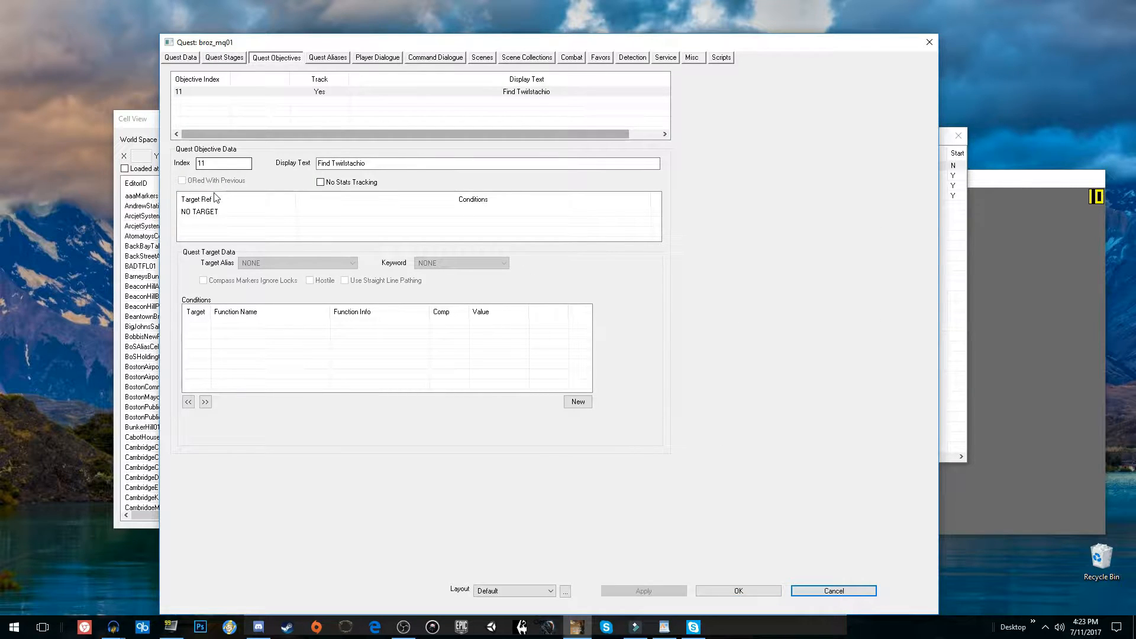
drag(206, 166, 203, 167)
click(233, 214)
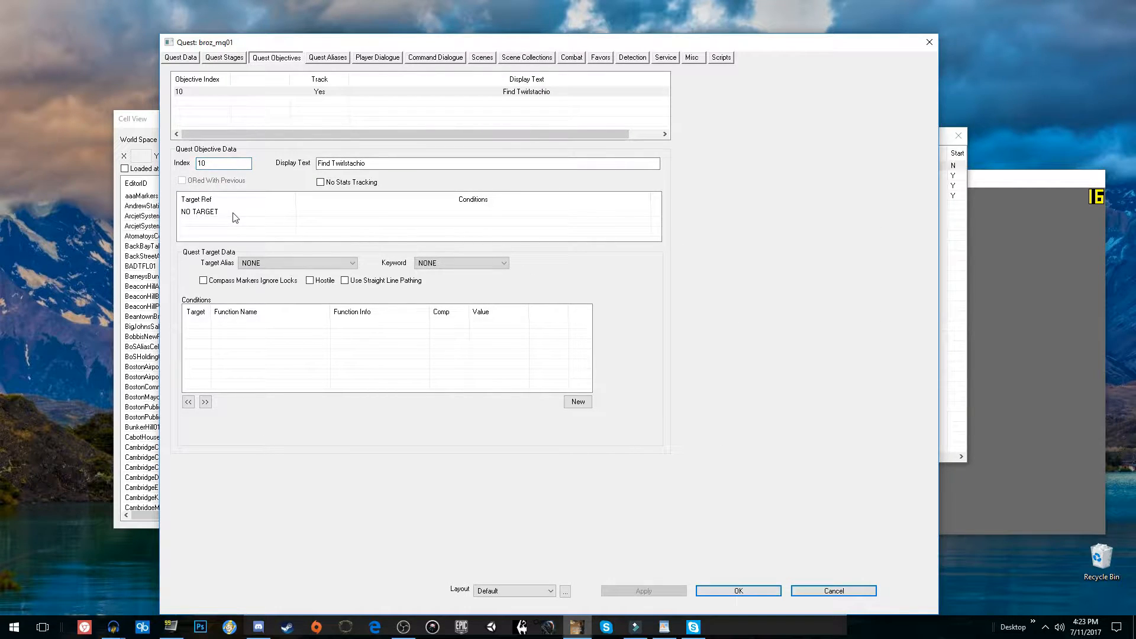
Create a reference alias named TwirlStachio in the broz_mq01 quest.
click(329, 61)
right_click(290, 141)
click(299, 144)
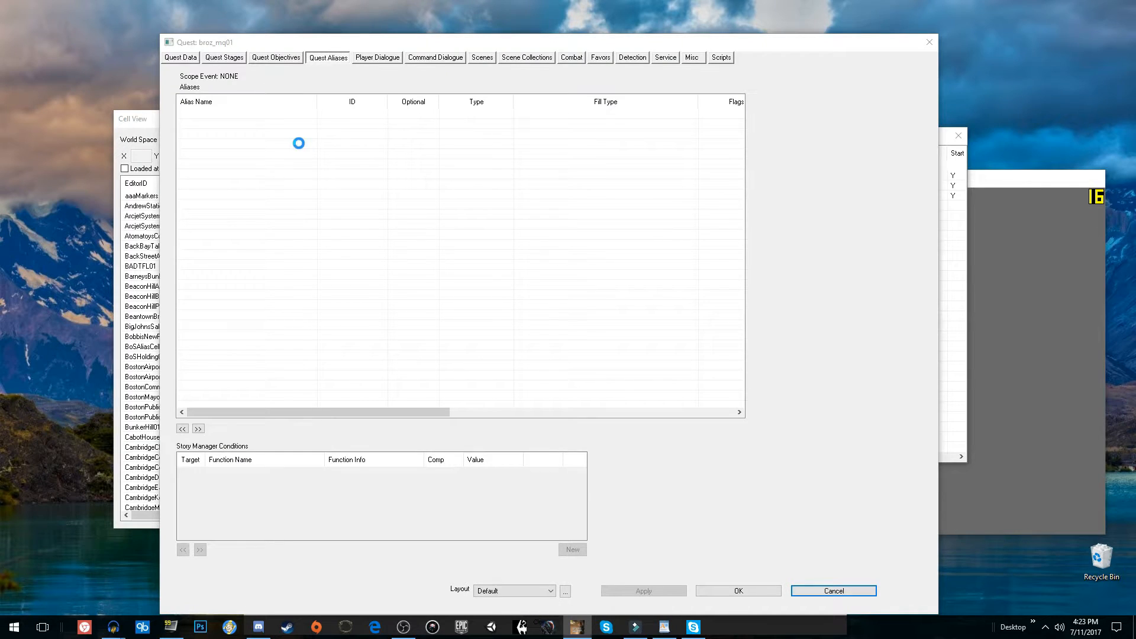
text(tW)
text(ir)
text(lsat)
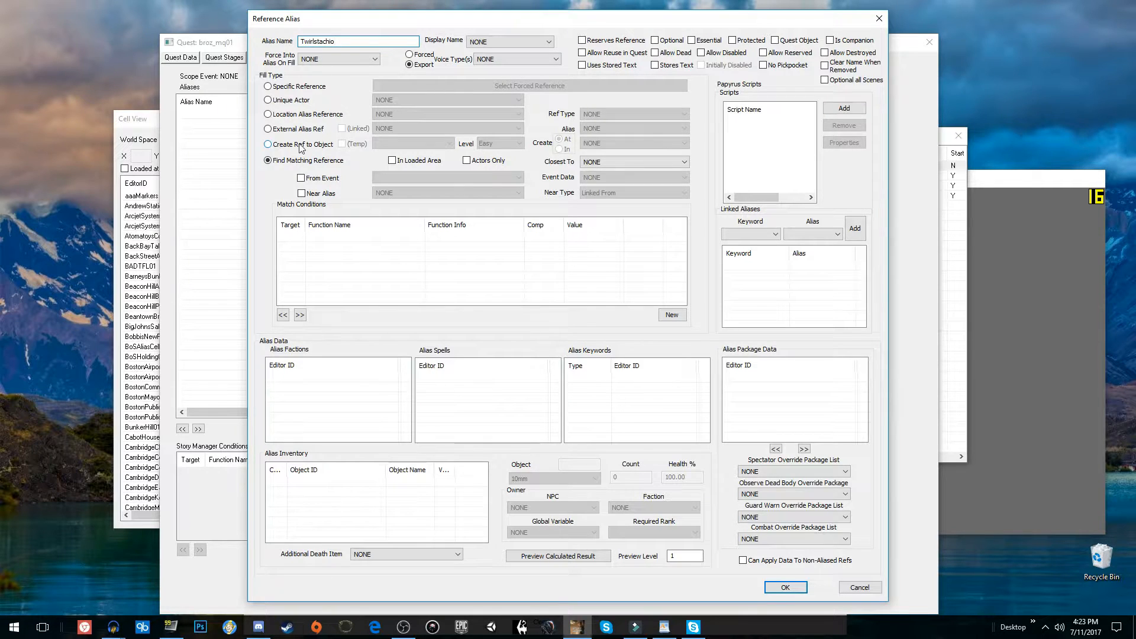
click(300, 88)
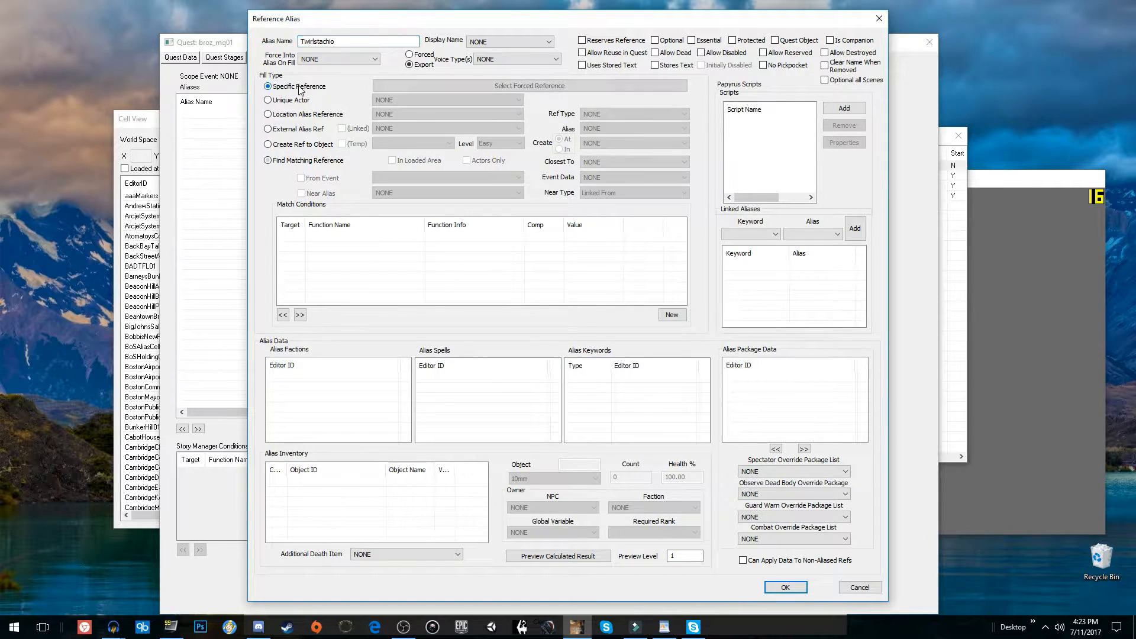
click(414, 87)
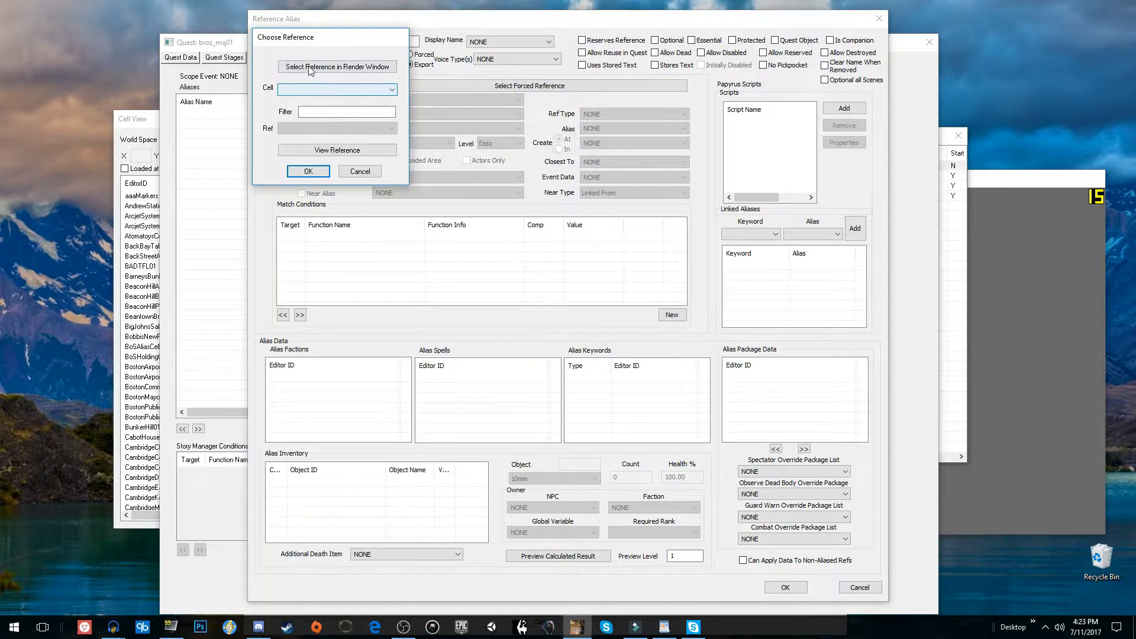
click(360, 171)
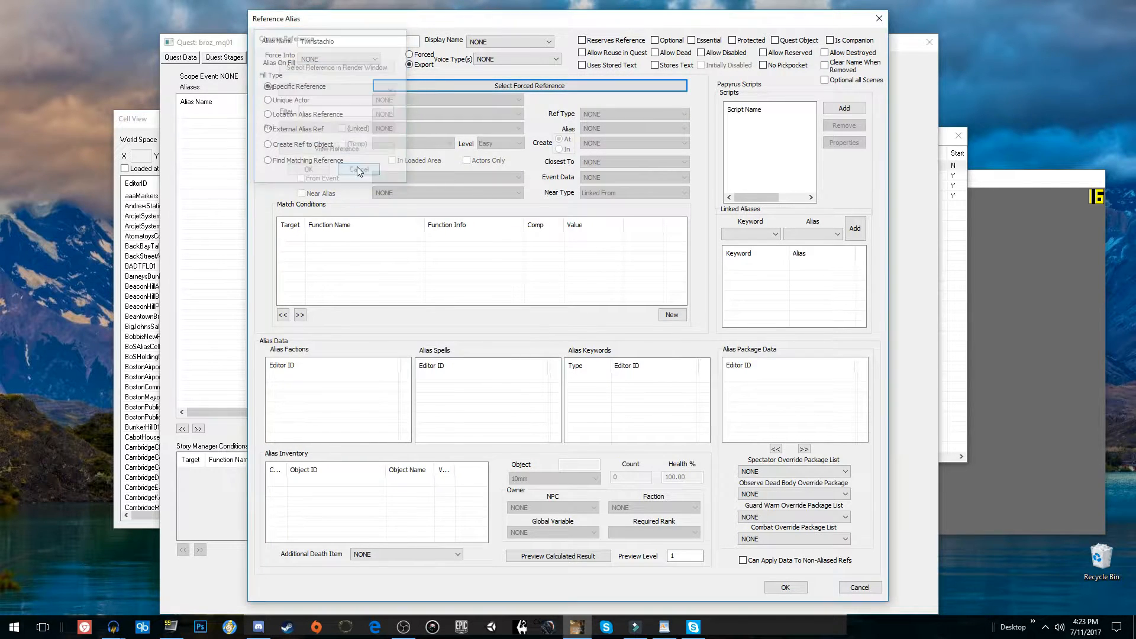
Fill the TwirlStachio alias with the unique actor brozTwirlStachio and confirm the alias.
click(291, 100)
click(399, 100)
text(Trish)
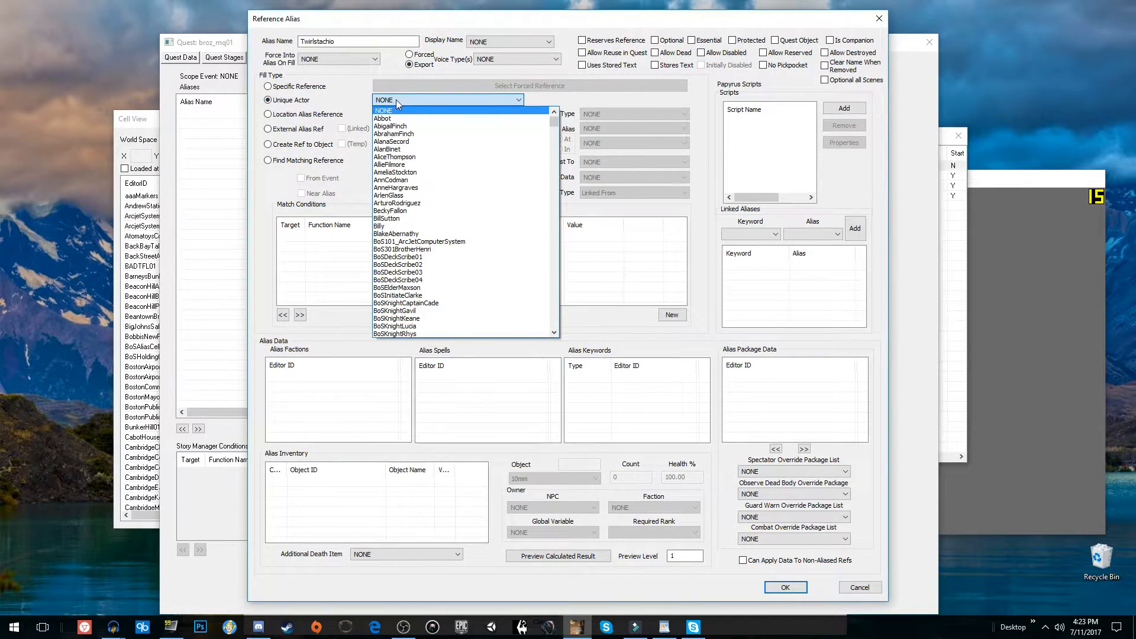
key(Up)
key(Up)
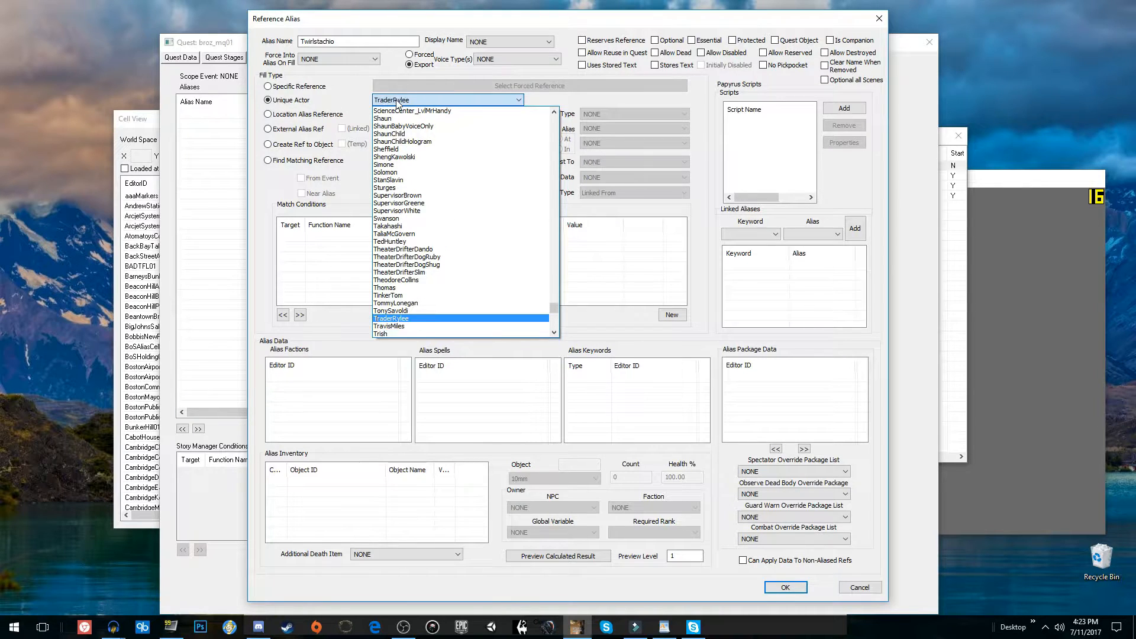
text(brozTwirlStachio)
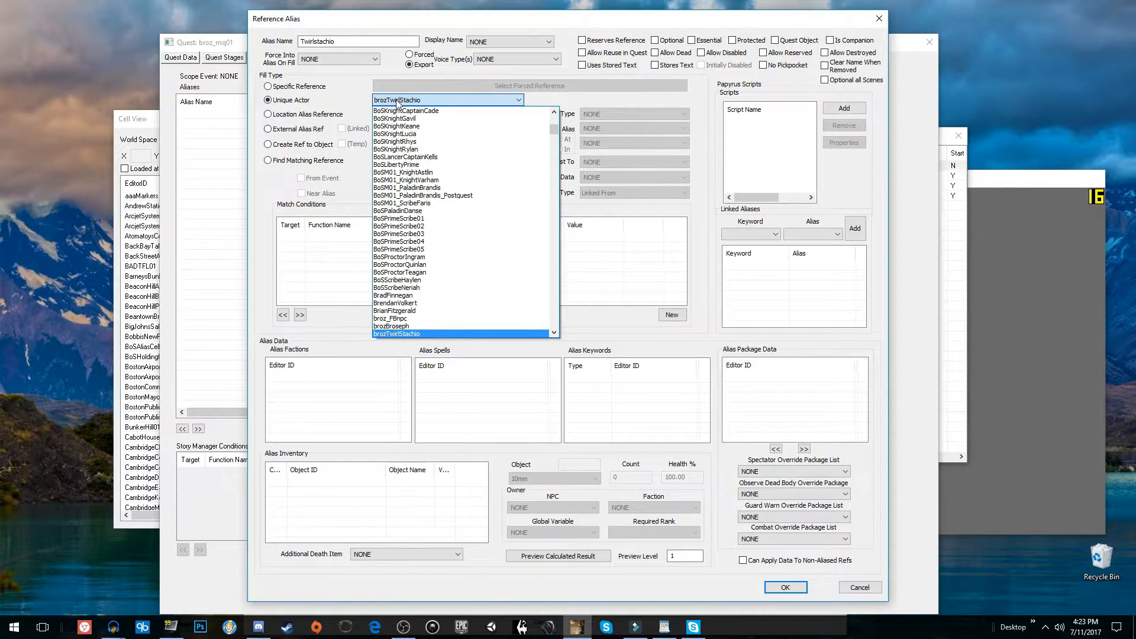
key(Return)
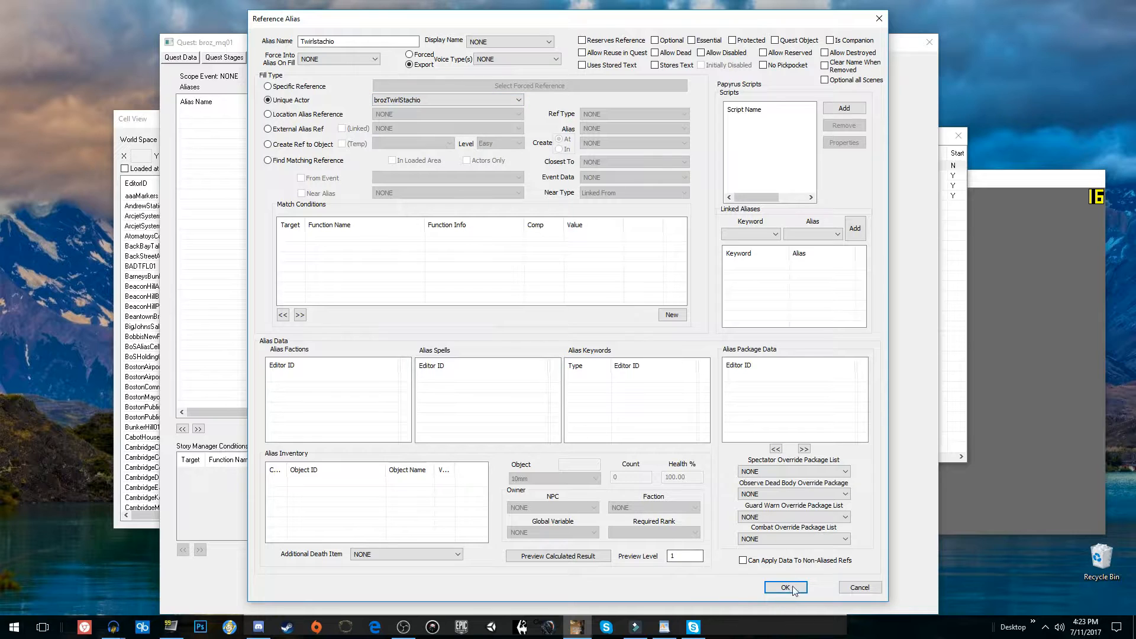
click(796, 588)
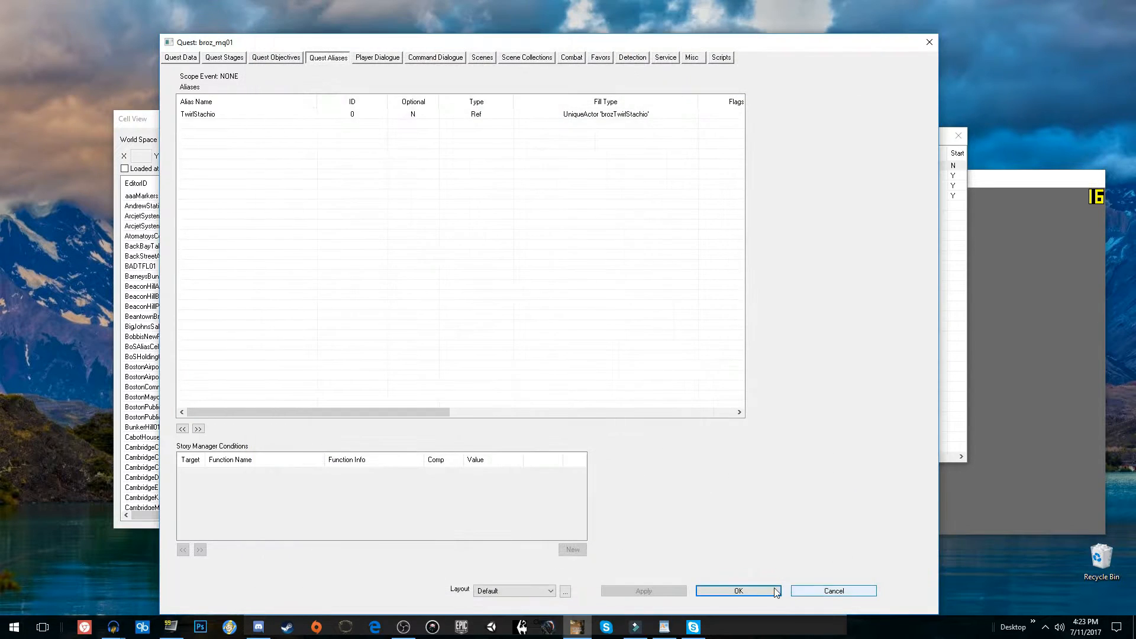
Set the target alias of objective 10, "Find Twirlstachio", to TwirlStachio.
click(230, 59)
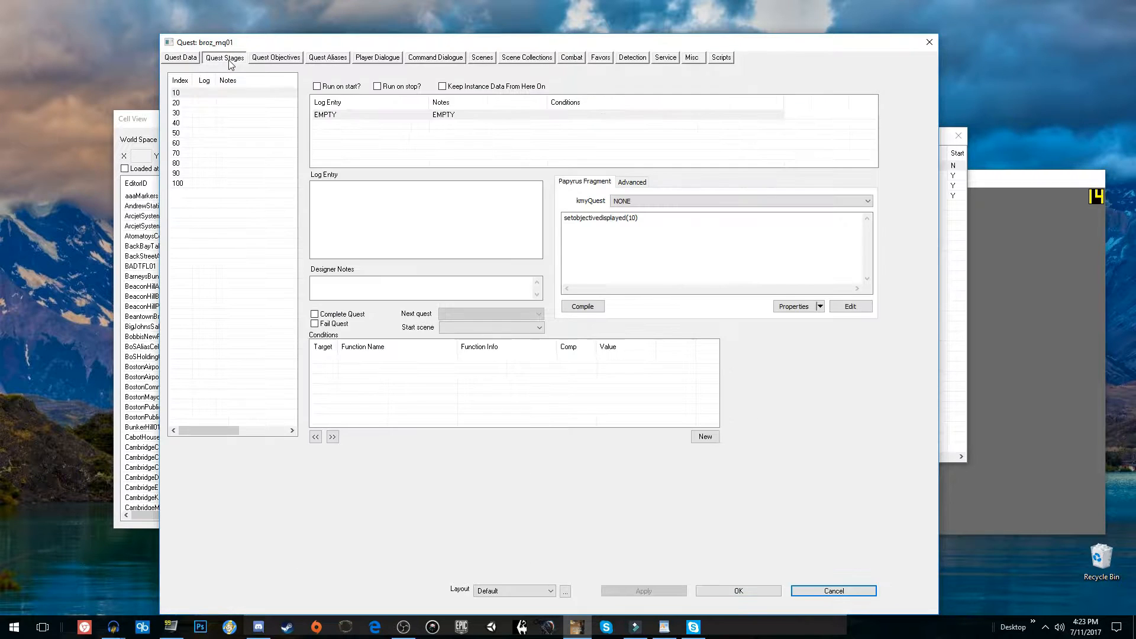
click(279, 60)
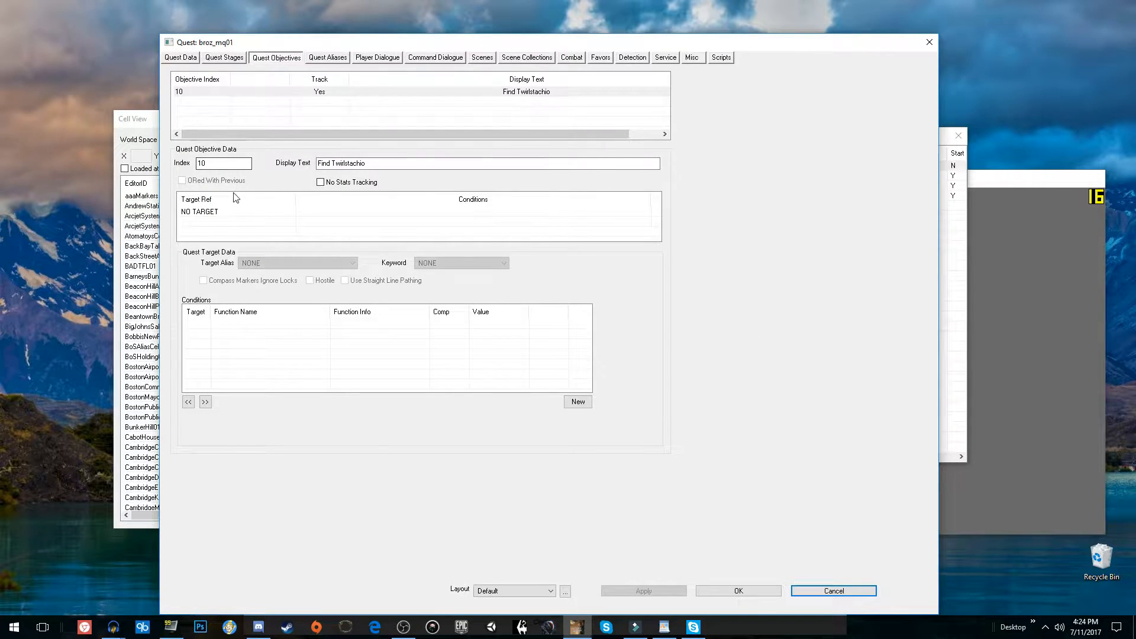
click(217, 212)
click(274, 262)
click(280, 283)
click(265, 216)
click(259, 227)
click(229, 218)
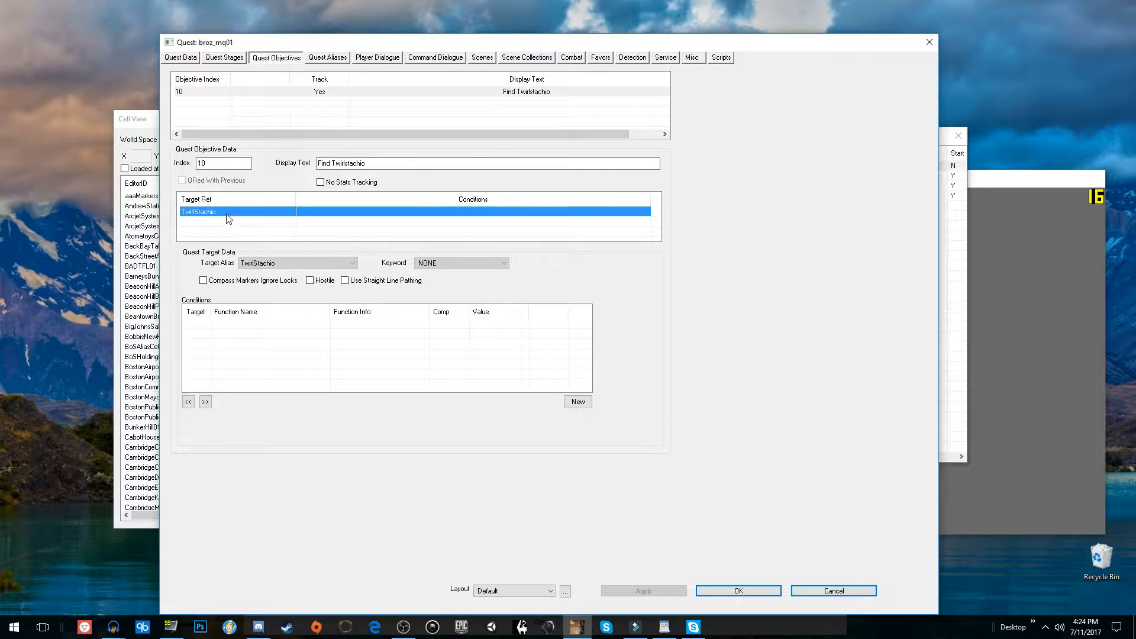
Set the TwirlStachio alias to Optional, Allow Dead, Allow Disabled, Allow Reserved and Allow Destroyed, and save the broz_mq01 quest.
click(327, 58)
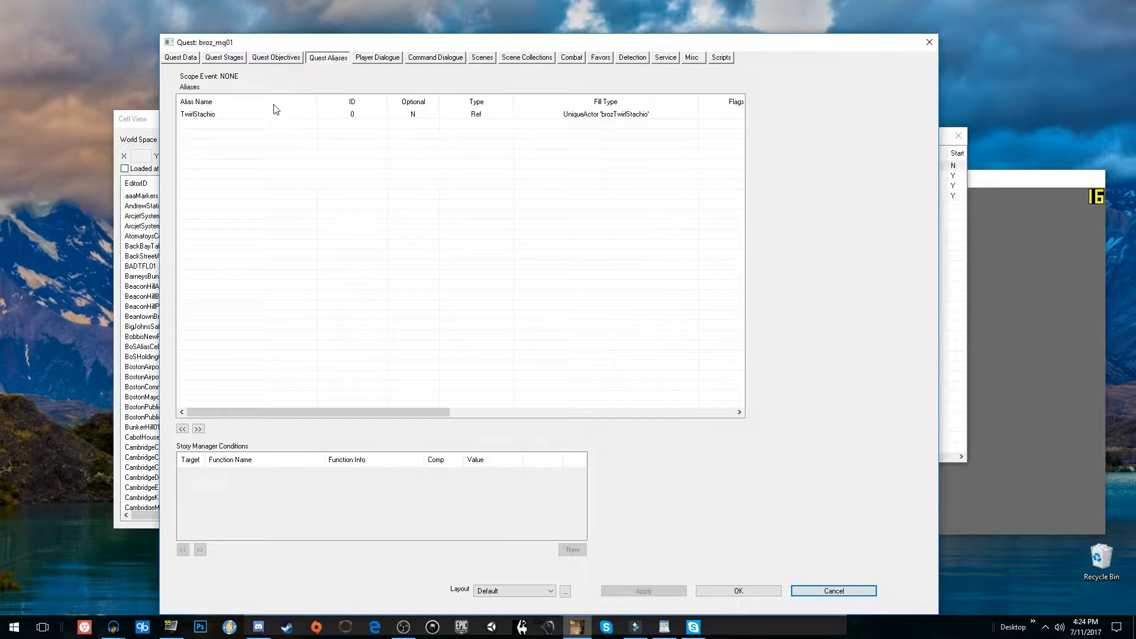
click(285, 60)
click(328, 57)
click(345, 114)
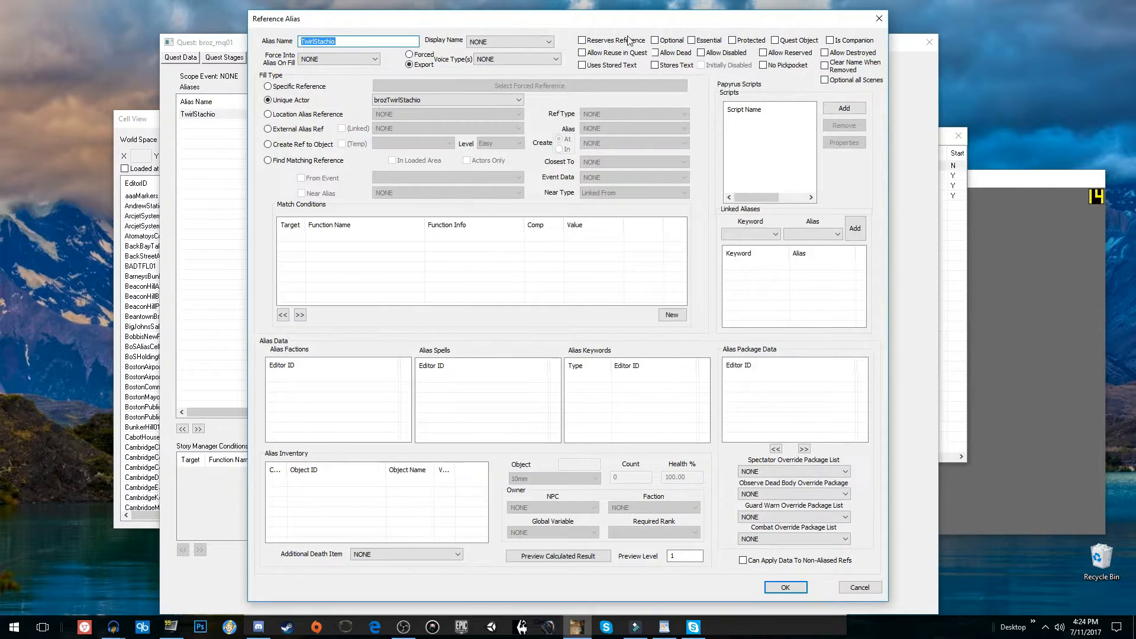
click(680, 54)
click(704, 55)
click(778, 52)
click(834, 55)
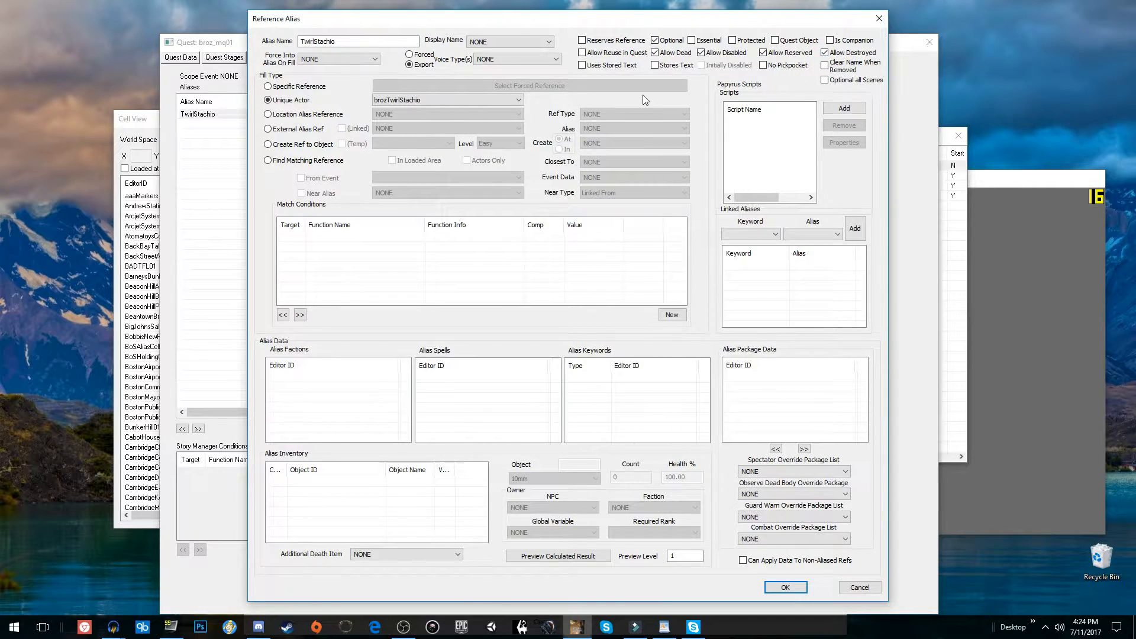
click(785, 586)
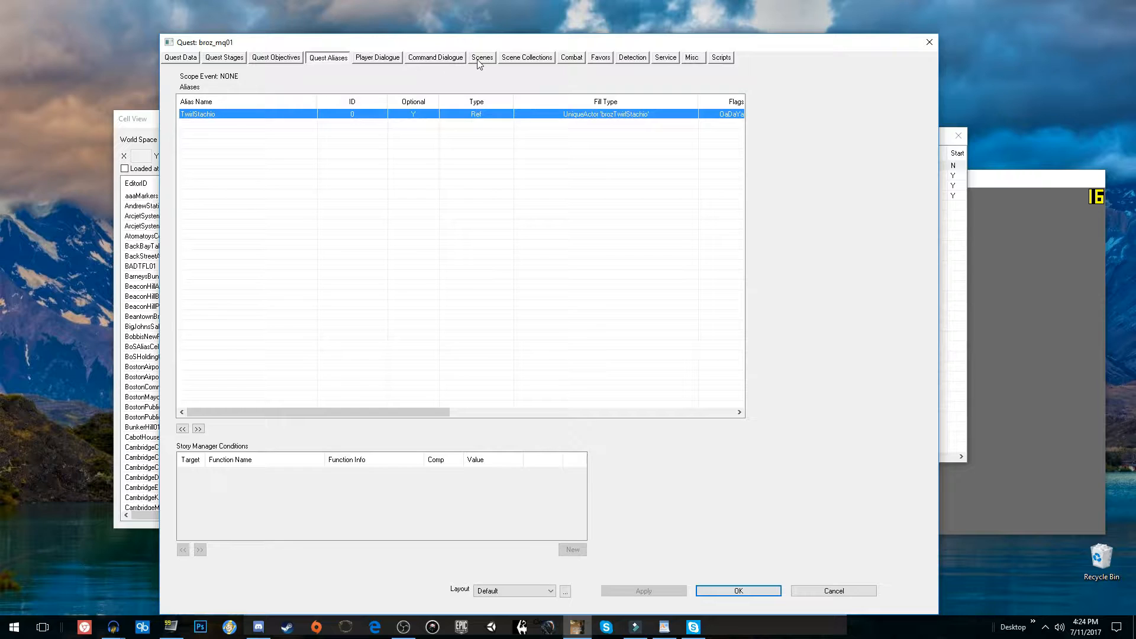
click(219, 61)
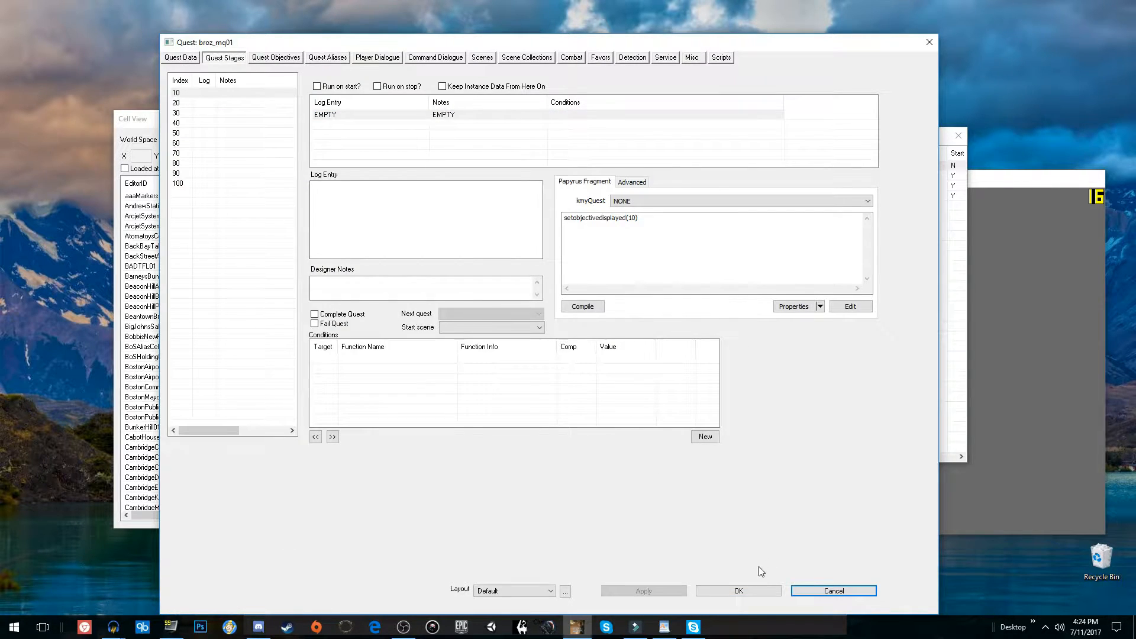
click(738, 591)
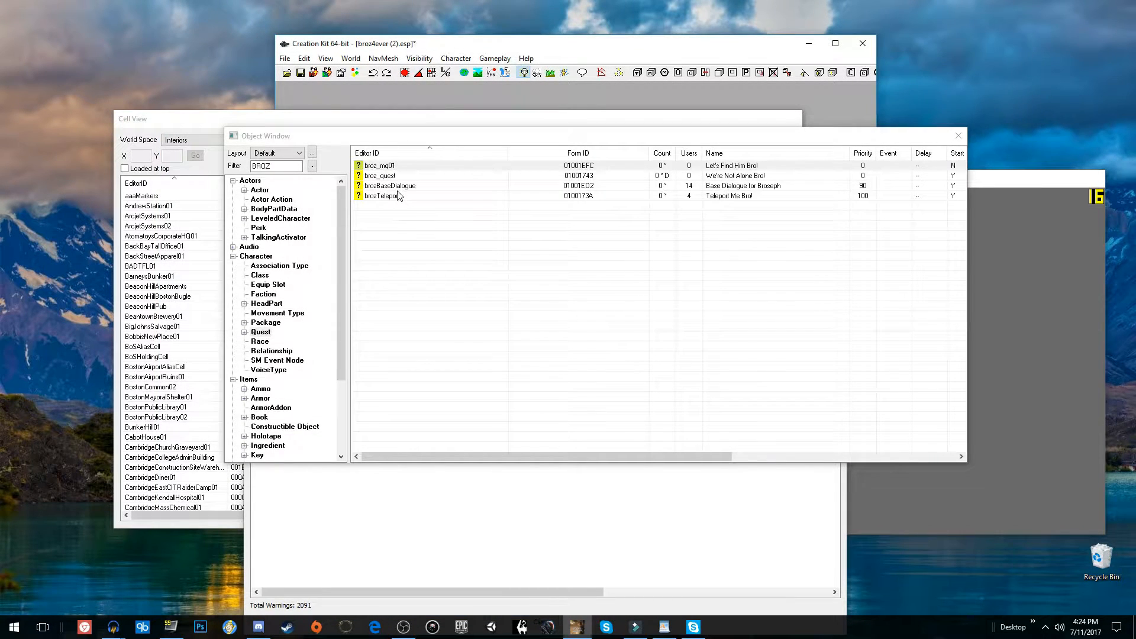
Open the brozTeleport quest and check which parent quest stage Broseph's greeting sets on end.
double_click(401, 196)
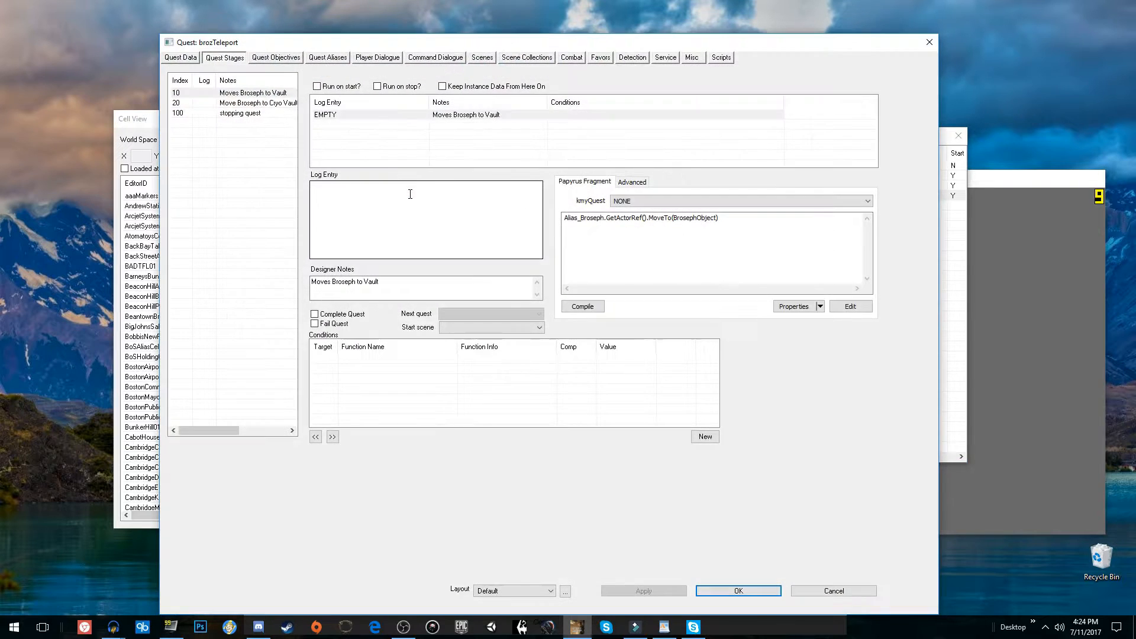
click(691, 57)
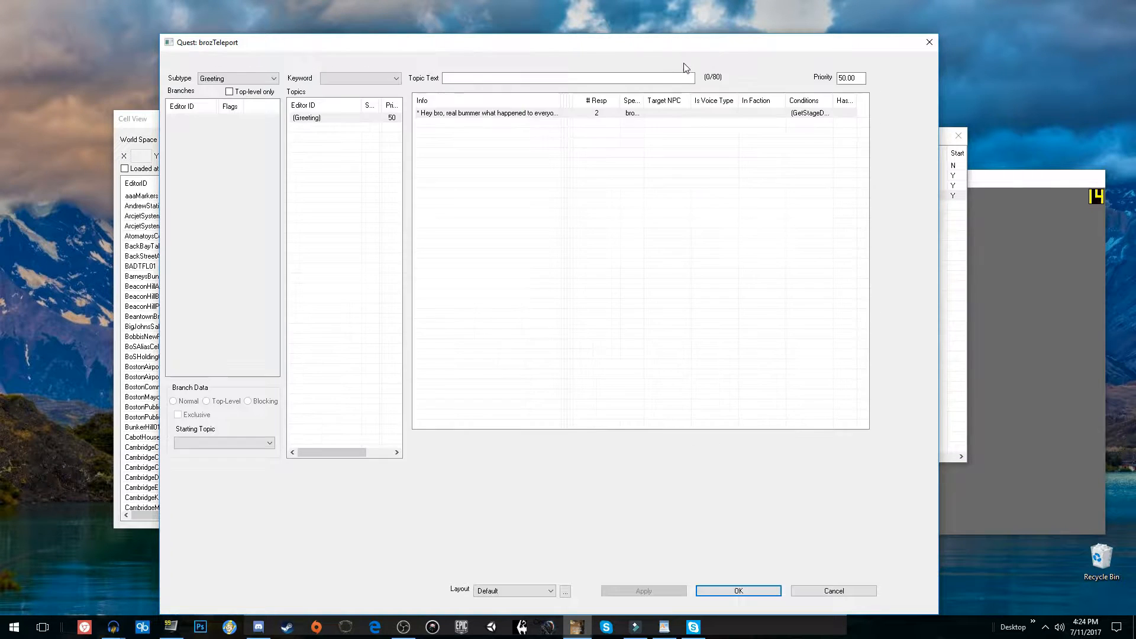
double_click(470, 113)
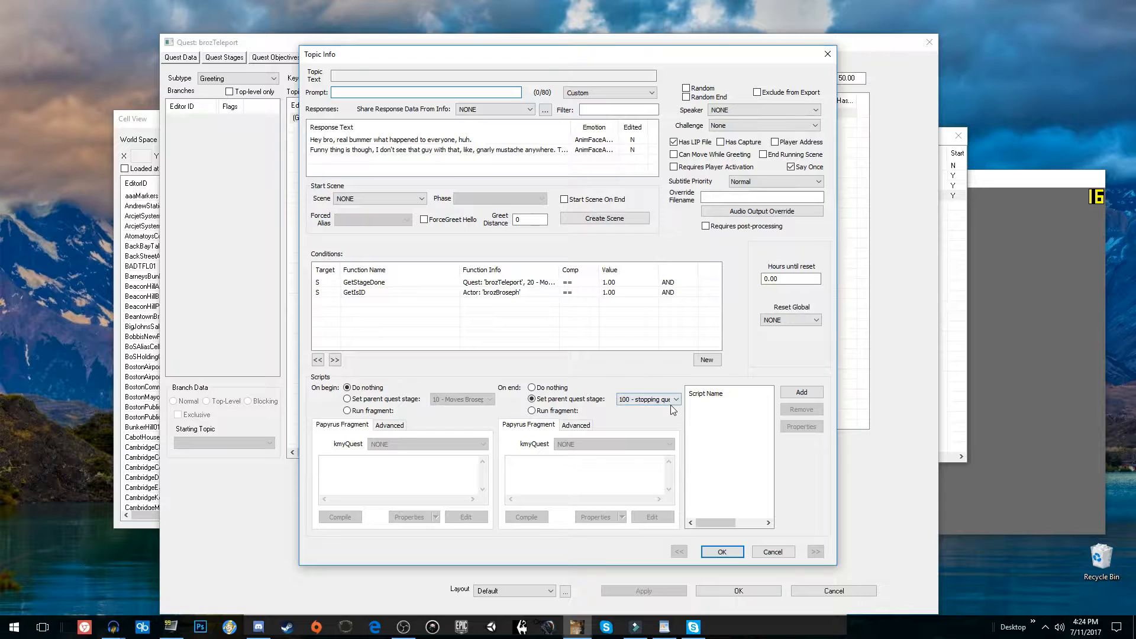
click(722, 552)
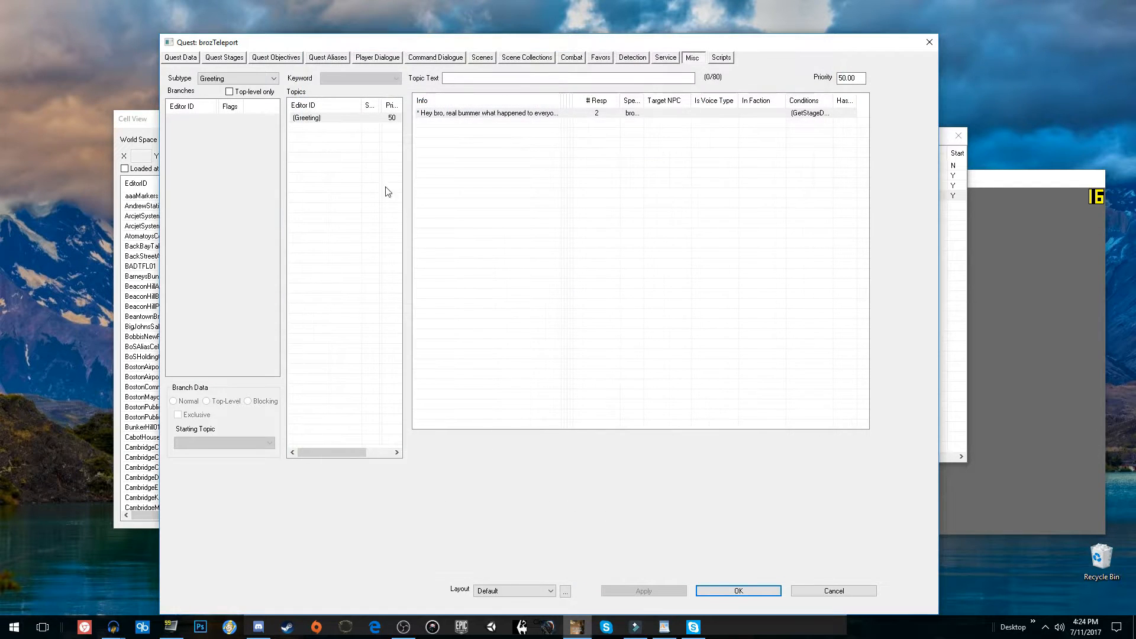
Add broz_Mq01.setstage(10) above stop() in the Papyrus fragment of brozTeleport stage 100 and try to compile it.
click(225, 58)
click(198, 113)
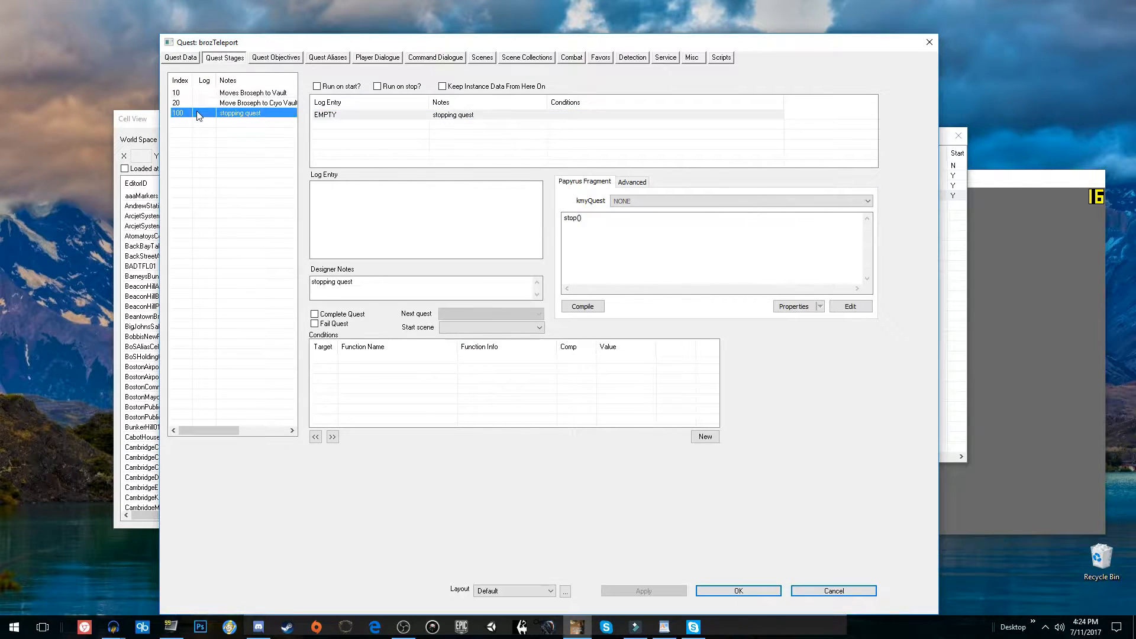
click(603, 233)
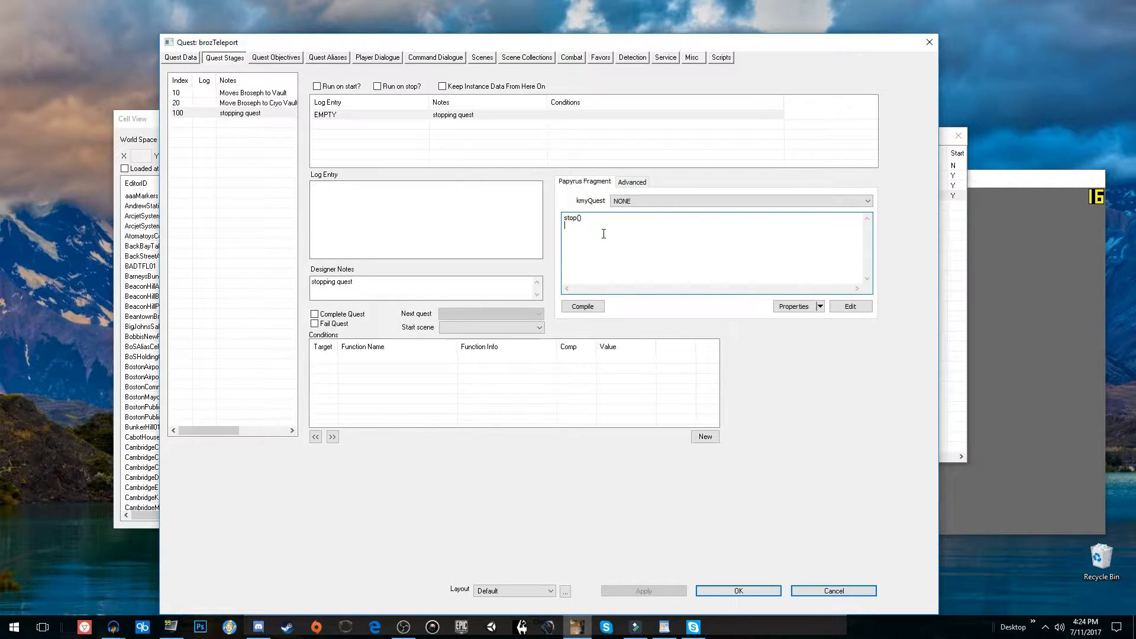
key(Return)
click(598, 306)
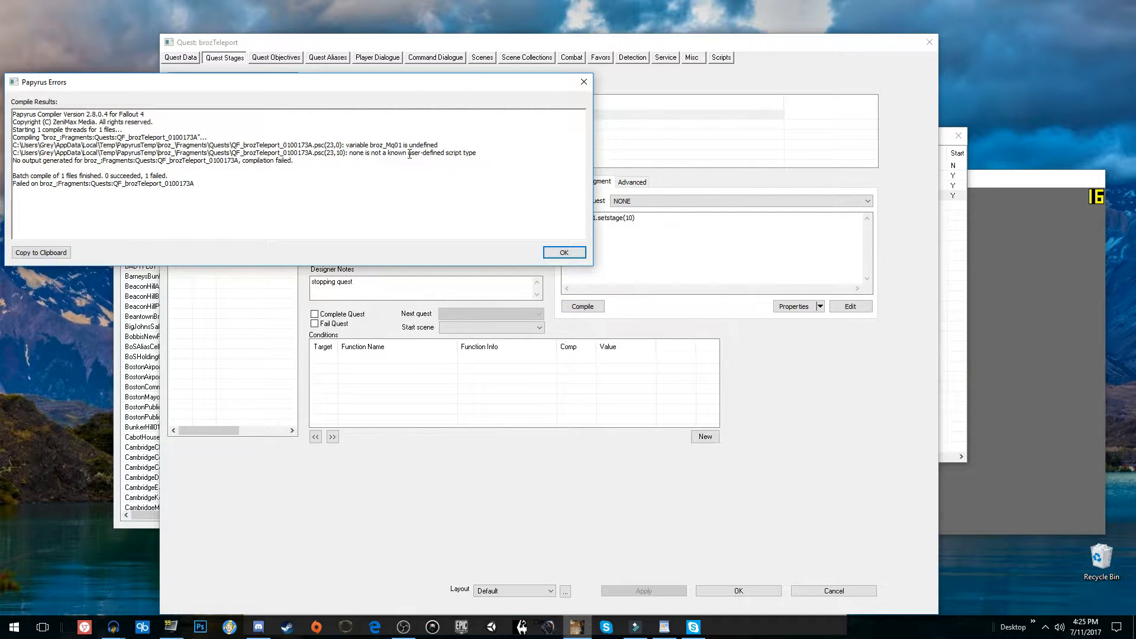
Copy the variable name broz_Mq01 from the compile errors and re-enter the period before setstage(10) in the stage 100 fragment.
drag(443, 142, 375, 140)
click(410, 141)
double_click(403, 142)
key(ctrl+c)
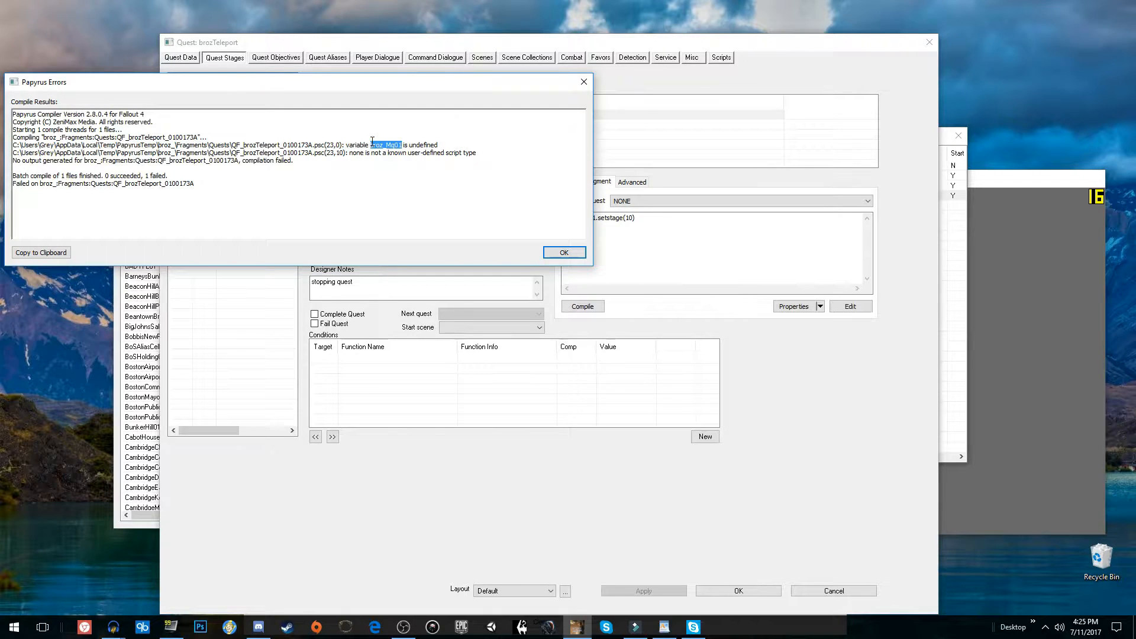
click(565, 253)
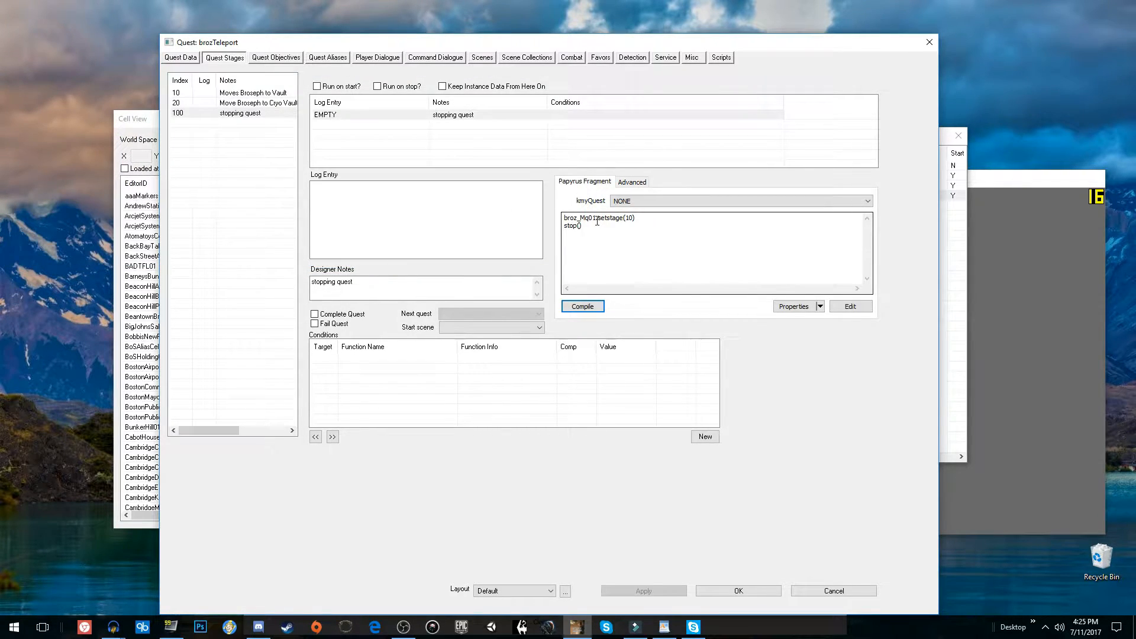
click(596, 219)
text(.)
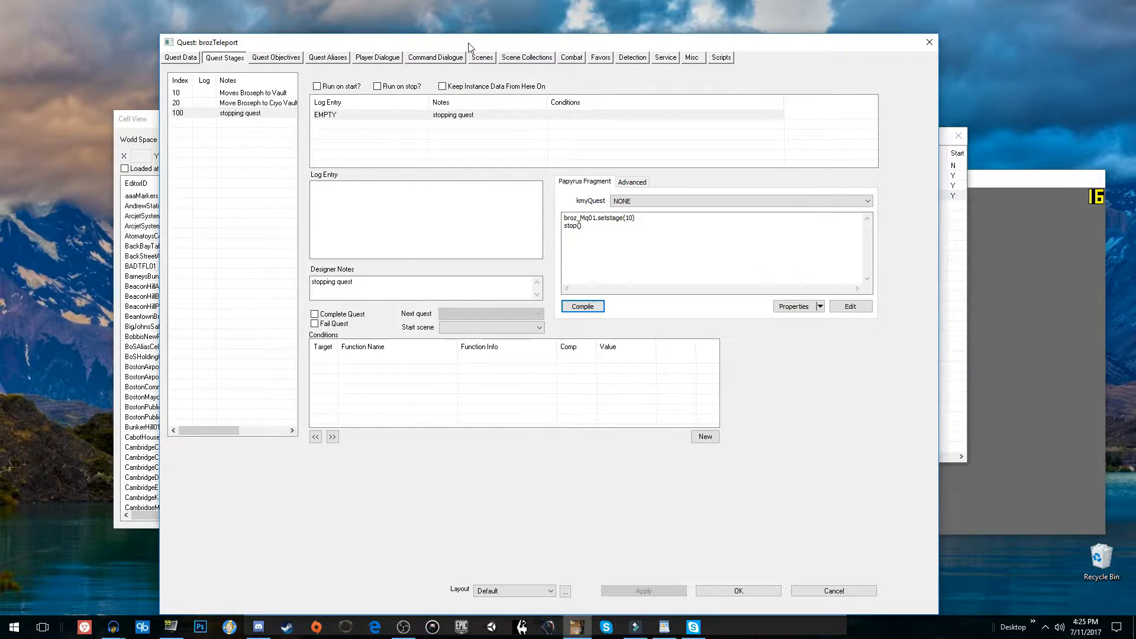
Add a script property of type Quest named broz_Mq01 to the stage 100 fragment script of brozTeleport.
drag(461, 46, 358, 32)
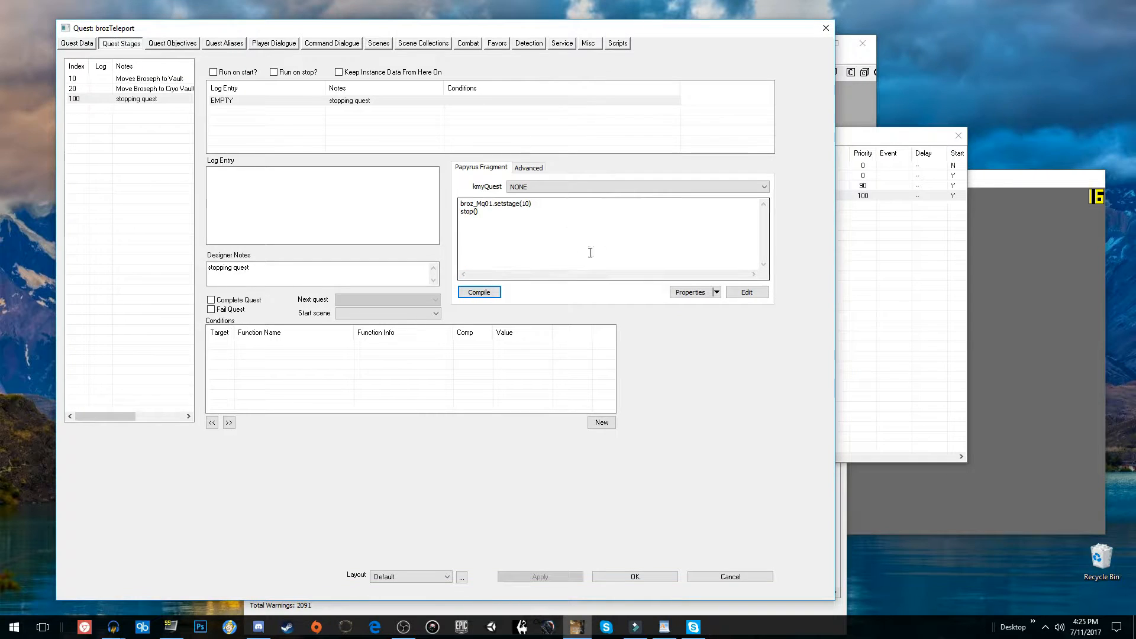
click(691, 293)
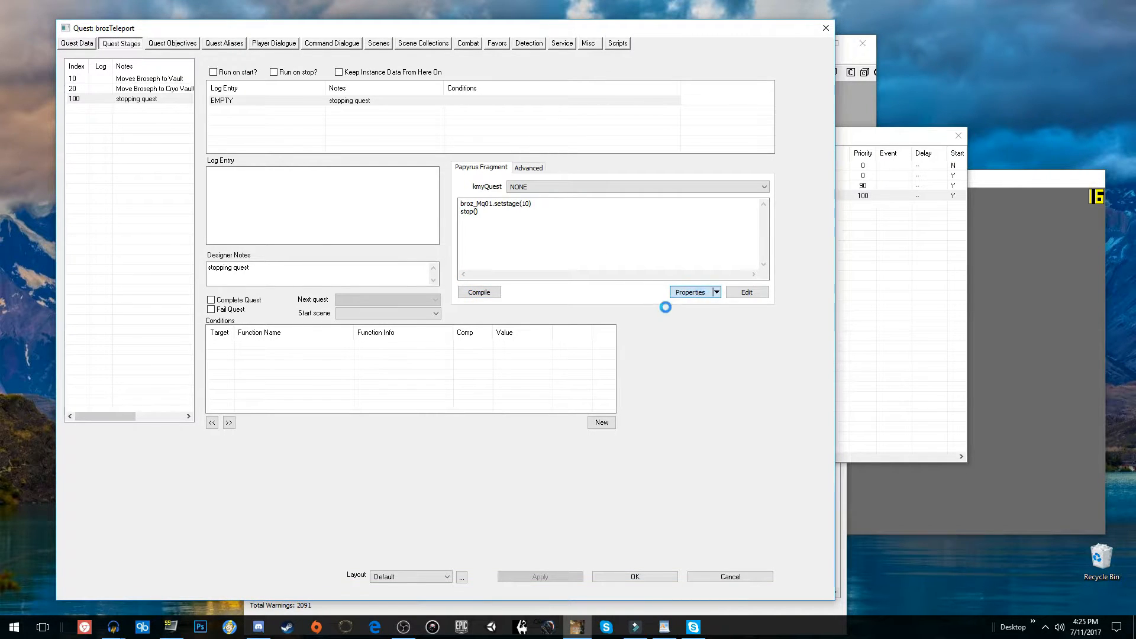
click(211, 473)
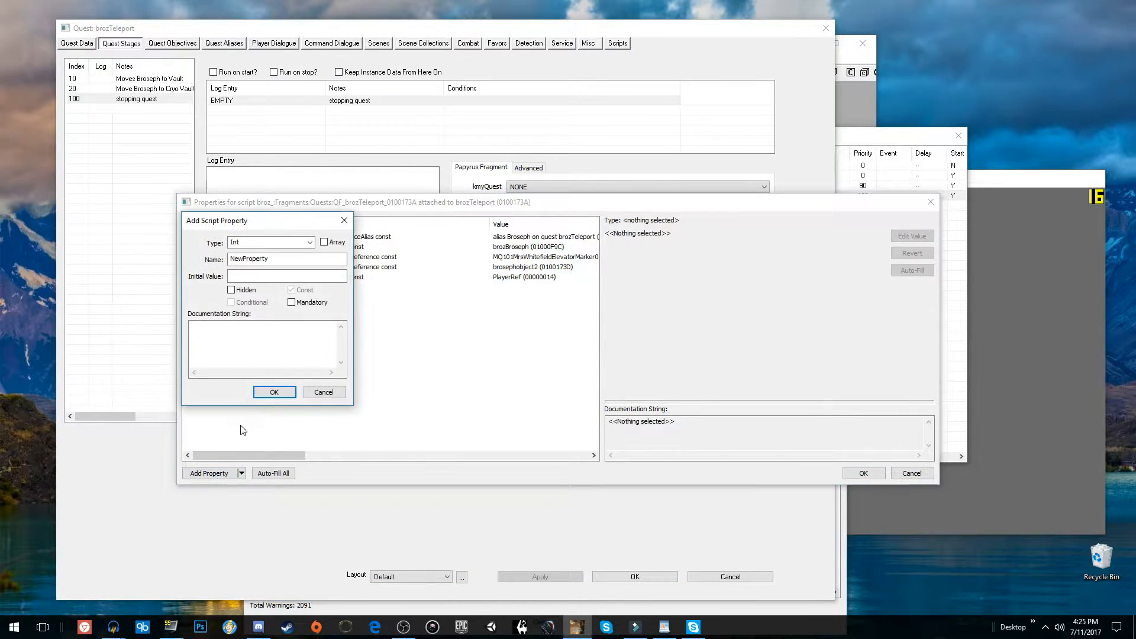
click(261, 242)
text(q)
click(310, 242)
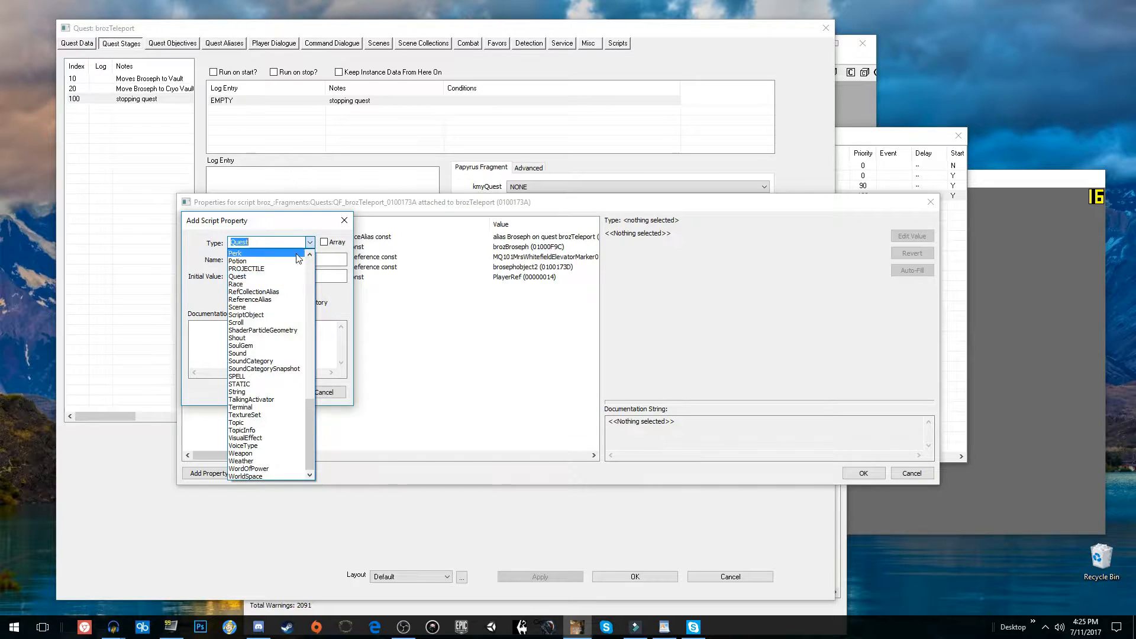
click(284, 274)
drag(279, 260, 165, 248)
key(ctrl+v)
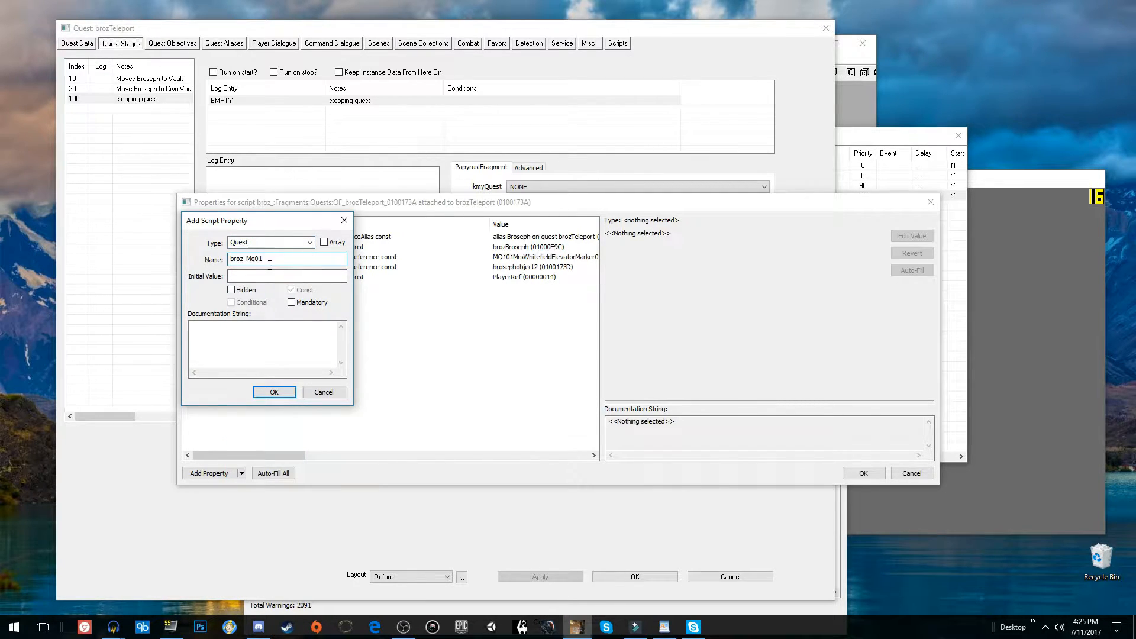
click(284, 393)
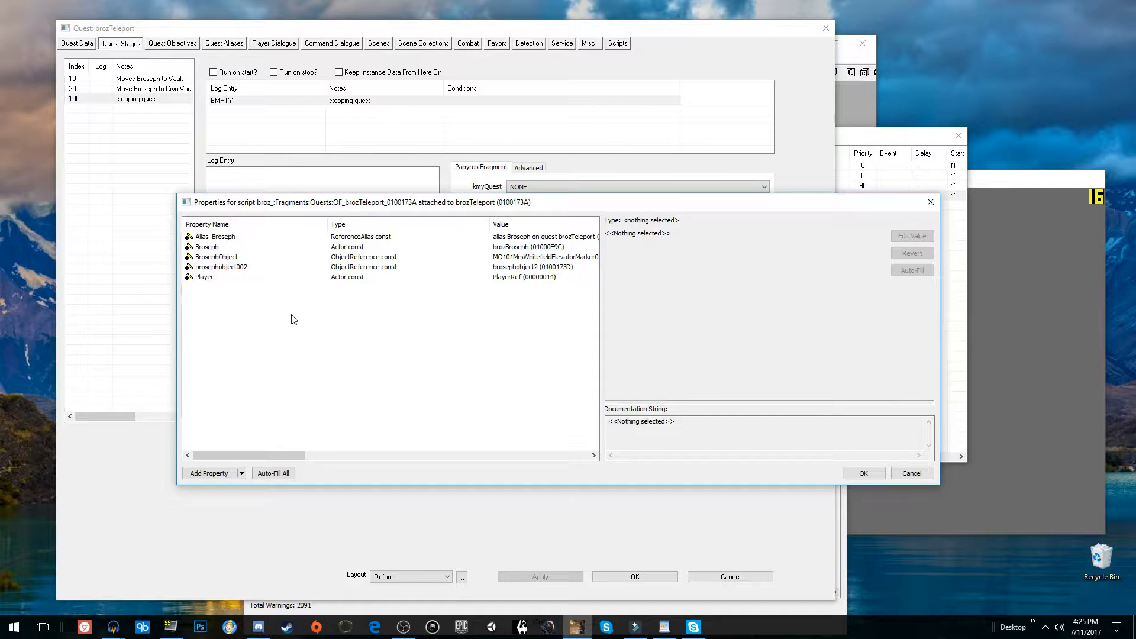
Assign the quest broz_mq01 as the object of the new Quest property and accept the script properties.
click(349, 277)
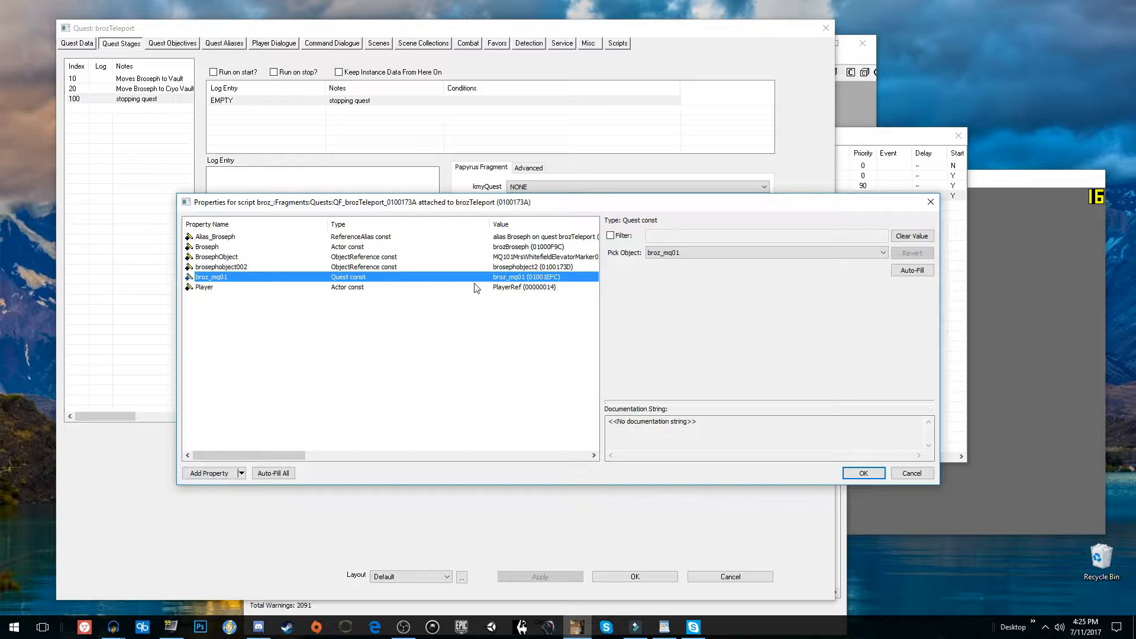
click(748, 253)
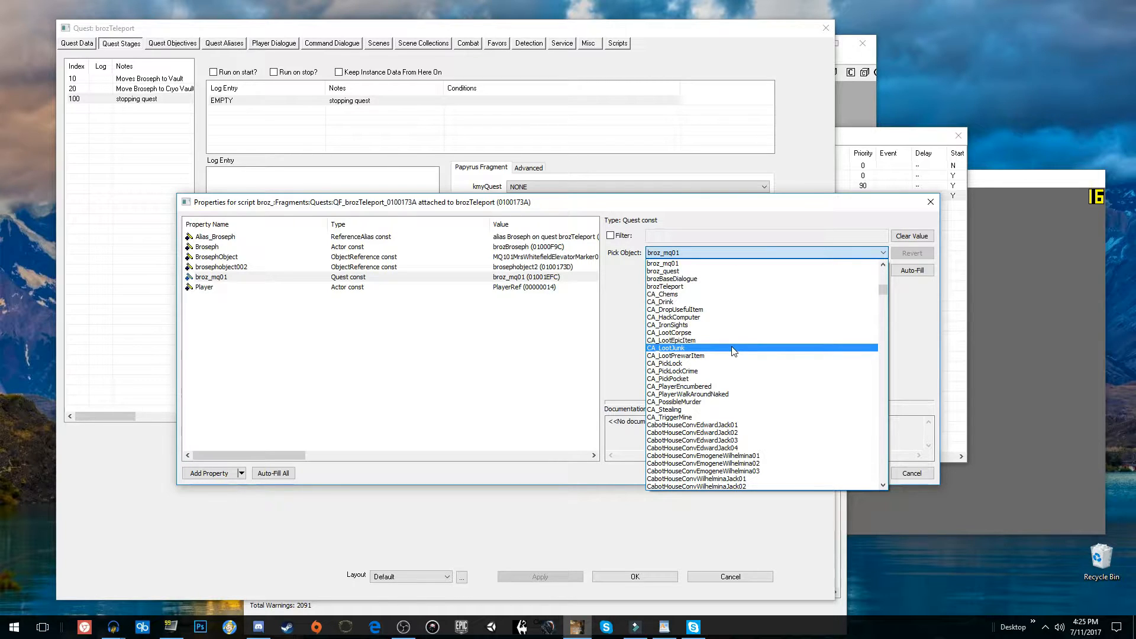
scroll(733, 352, up, 2)
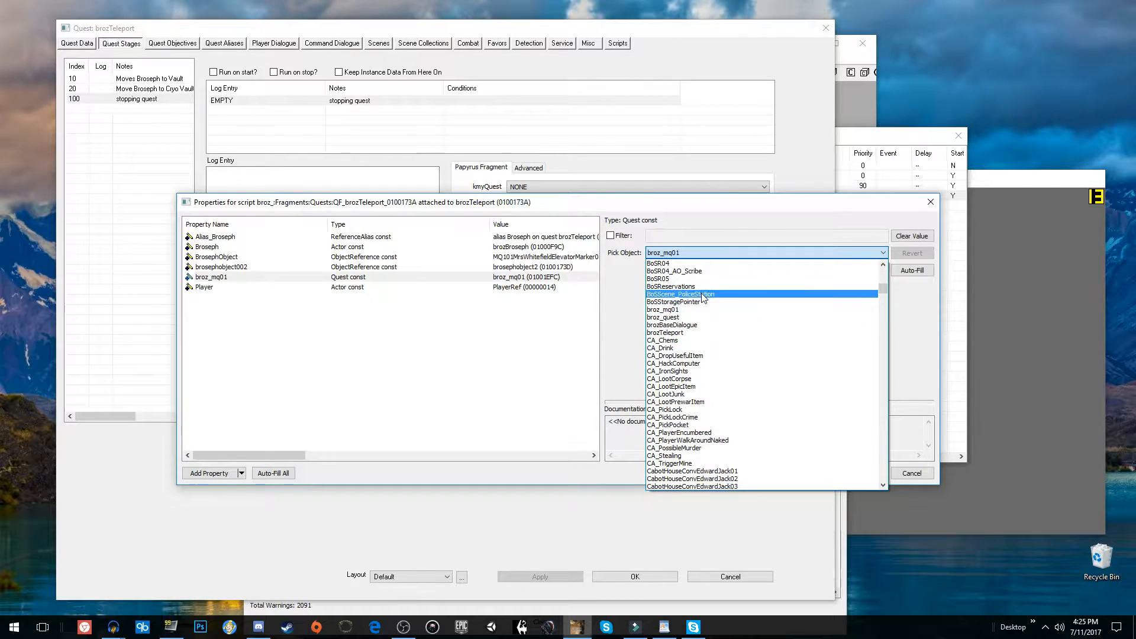
click(698, 279)
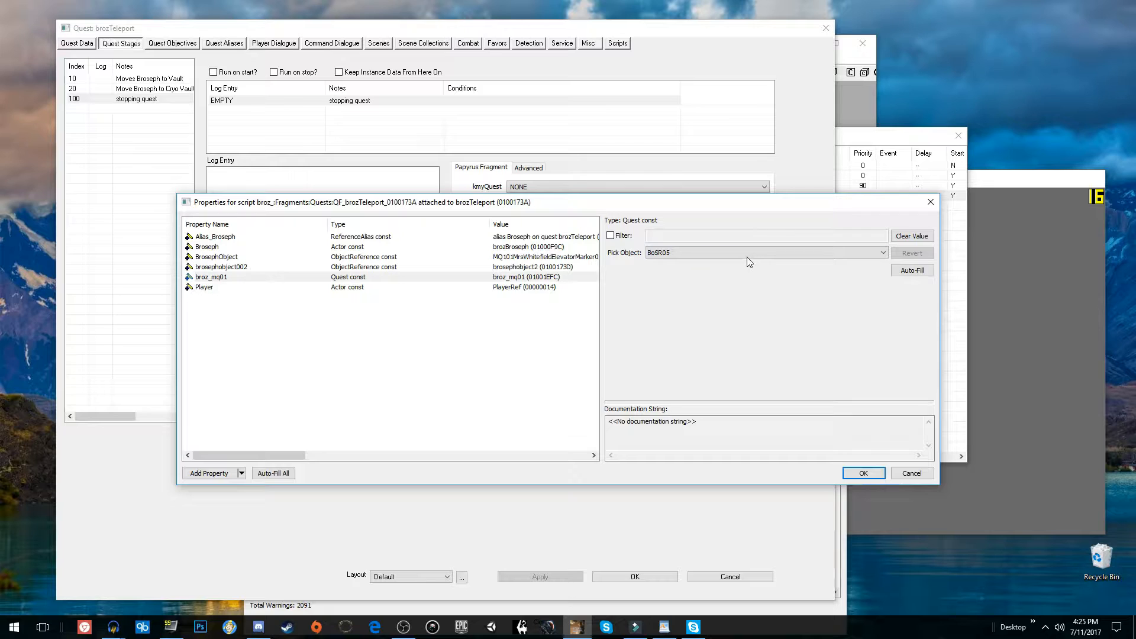
click(541, 268)
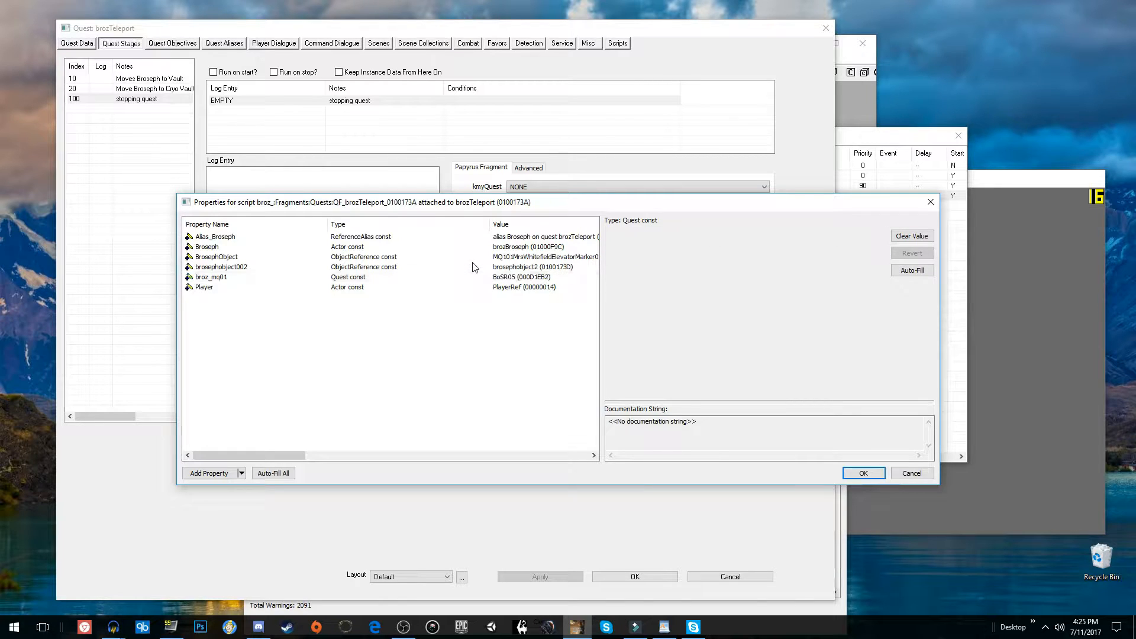
click(543, 276)
click(722, 254)
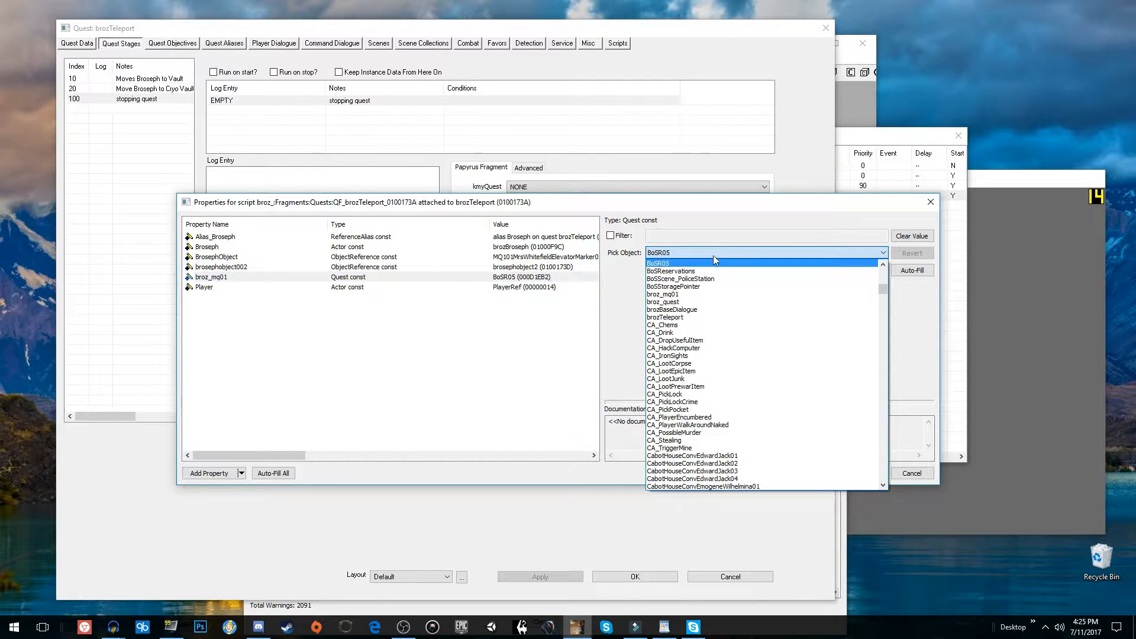
click(711, 294)
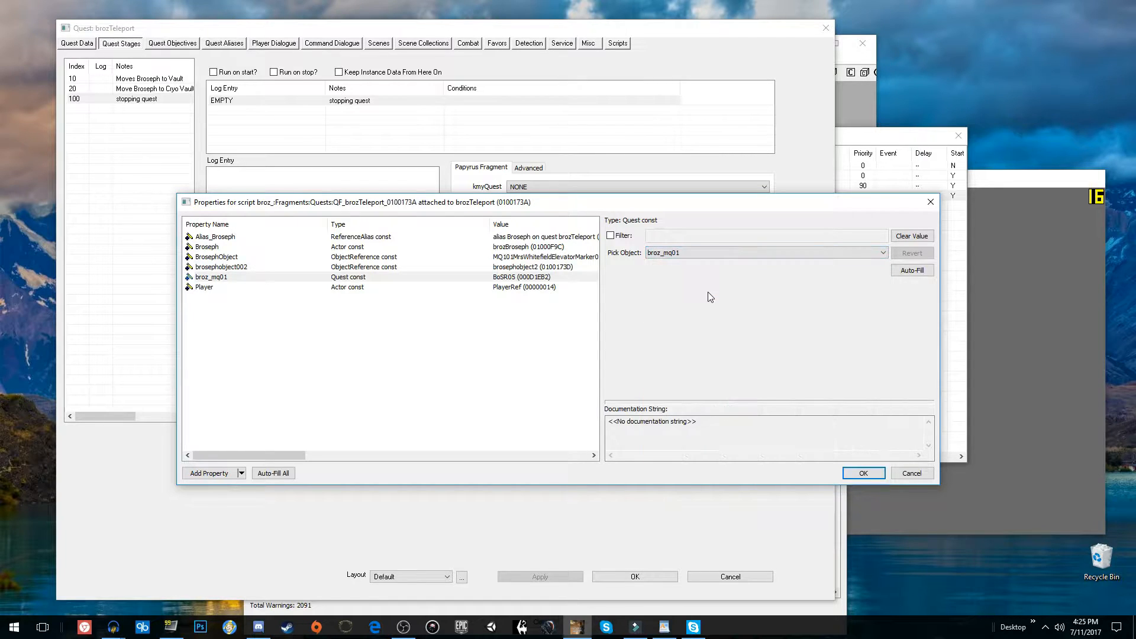
click(864, 472)
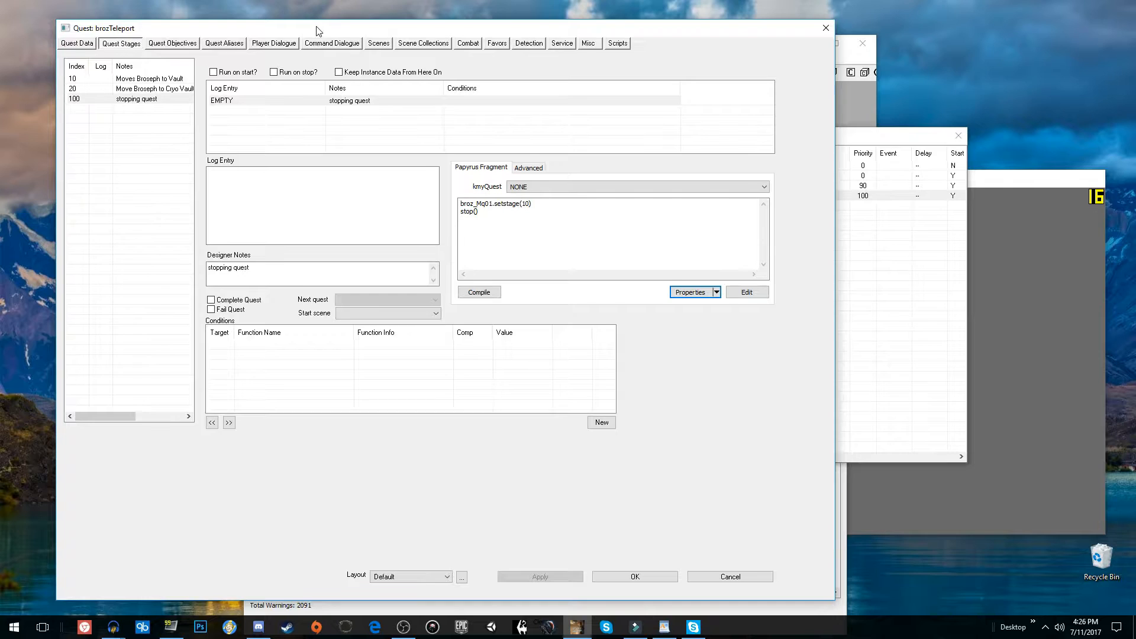
Review the parent stage set by Broseph's greeting and the stage 100 fragment, and save the brozTeleport quest.
drag(318, 31, 451, 30)
click(721, 43)
double_click(479, 99)
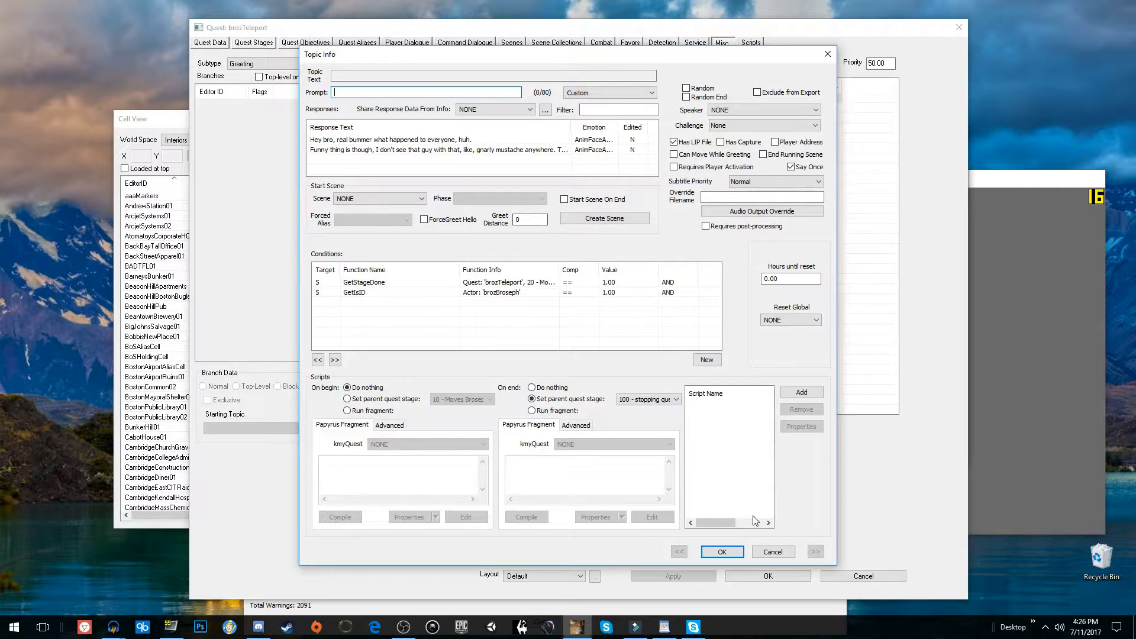
click(721, 552)
click(255, 44)
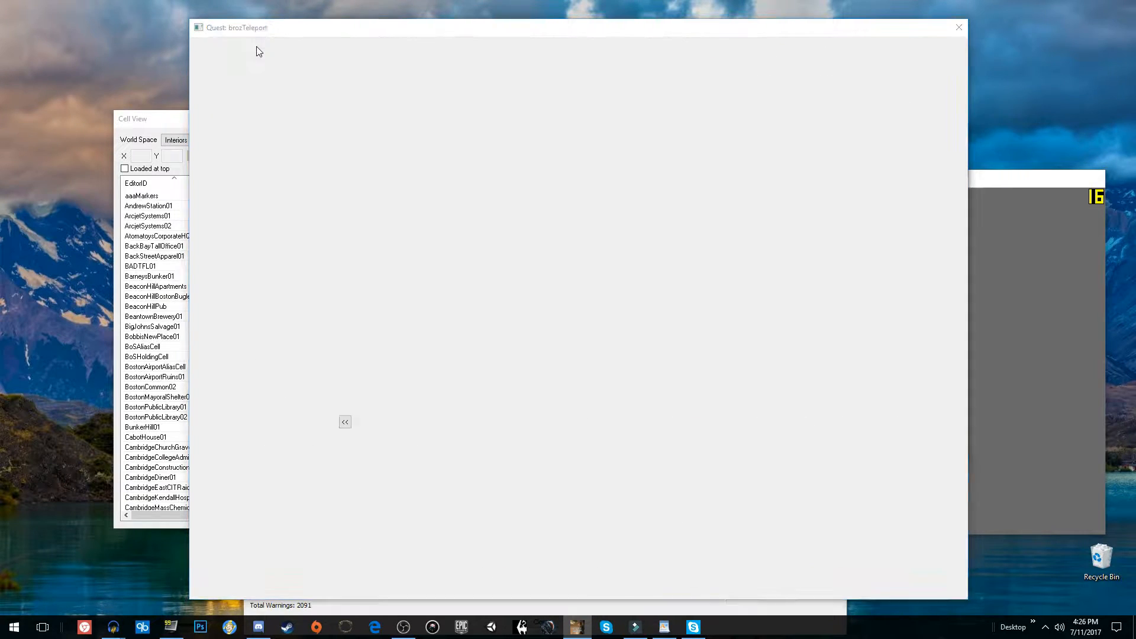
click(231, 100)
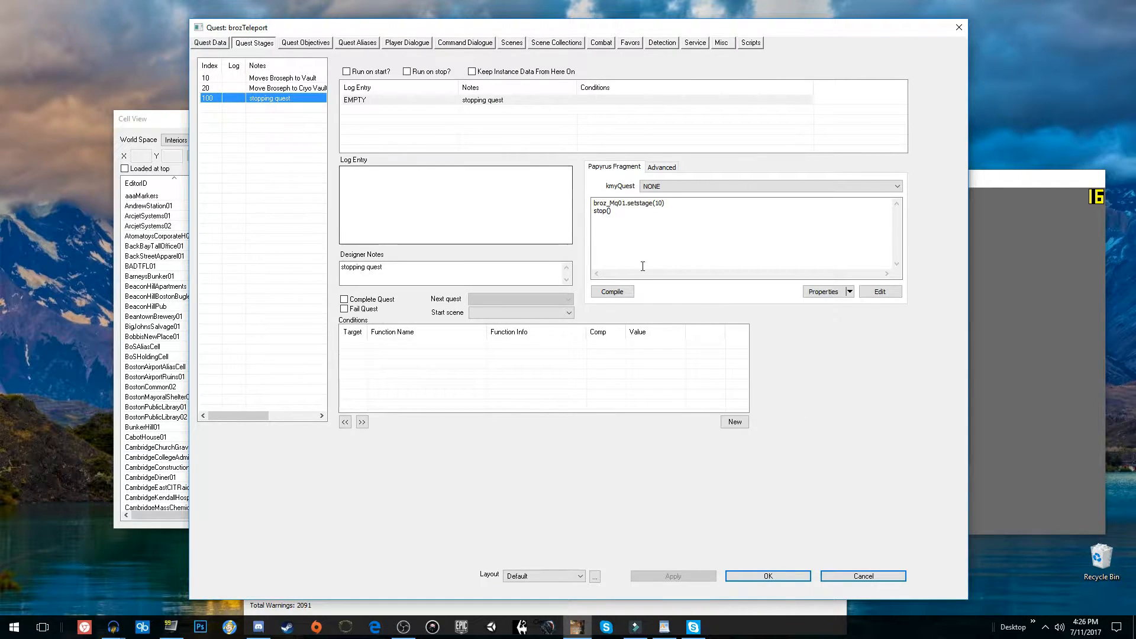
drag(686, 207, 593, 204)
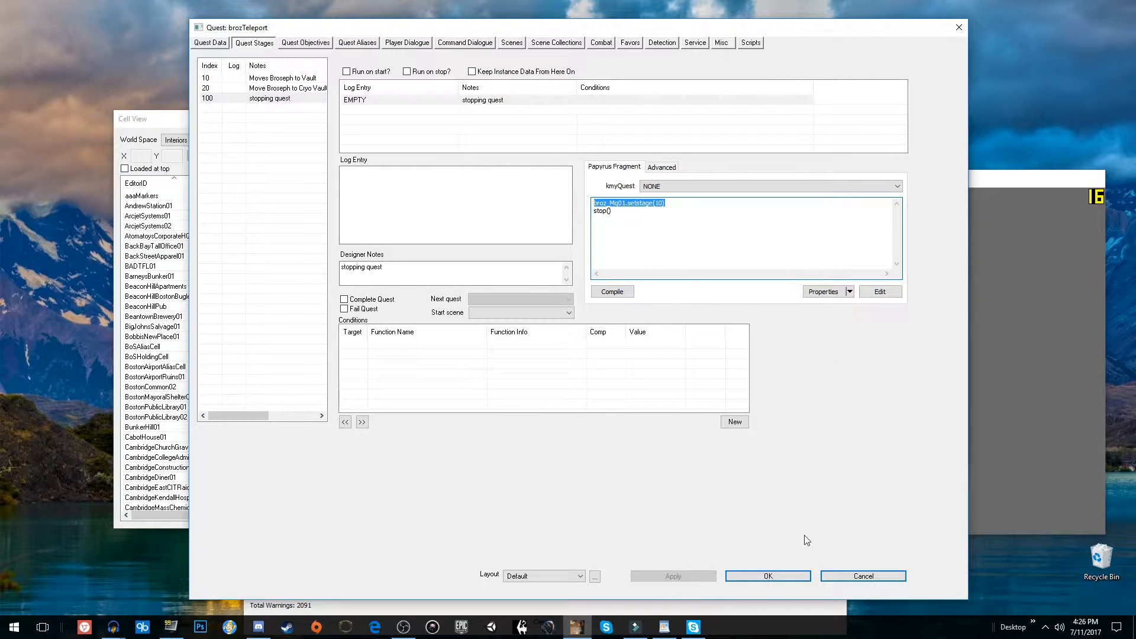
click(762, 575)
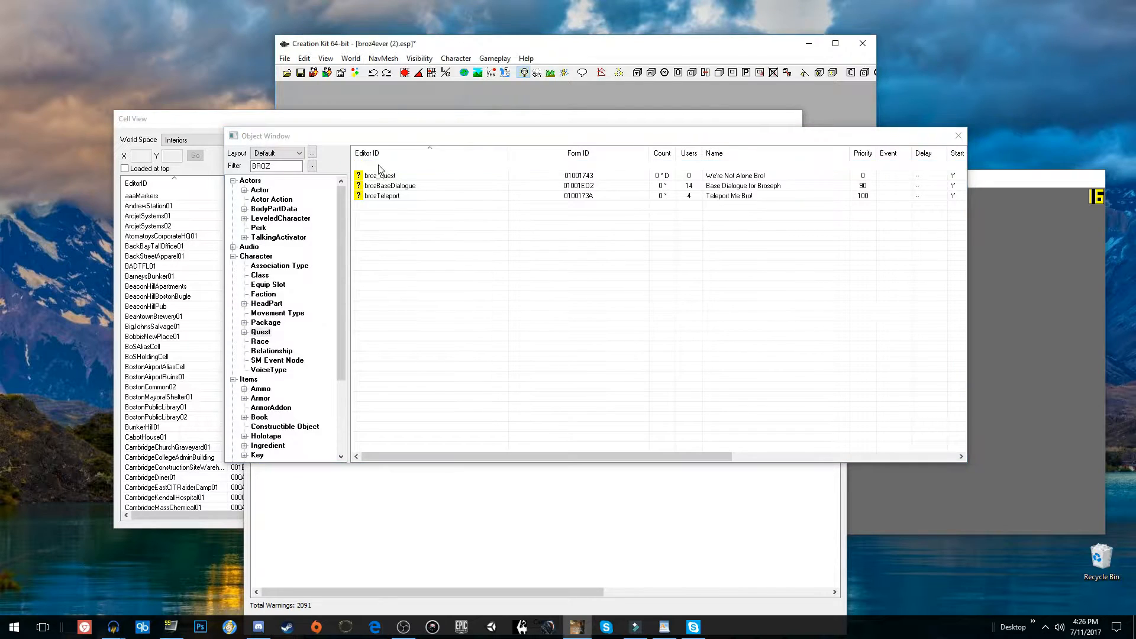
Copy the objective text "Find Twirlstachio" of the broz_mq01 quest into the Designer Notes of its stage 10.
double_click(379, 172)
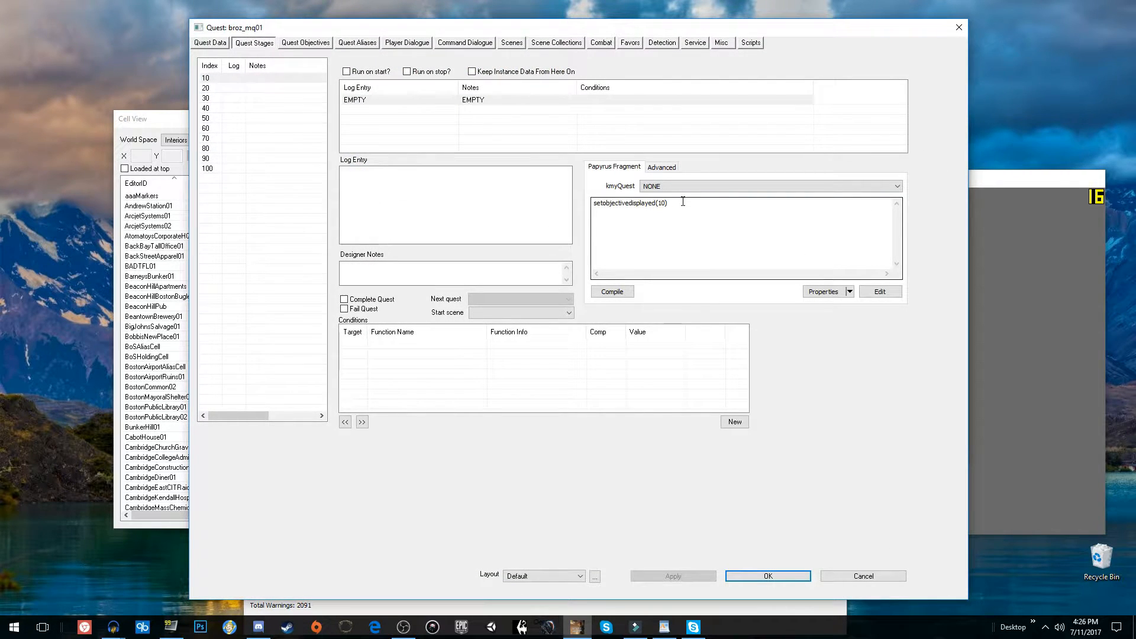
click(306, 42)
drag(398, 149, 330, 150)
key(ctrl+c)
click(255, 42)
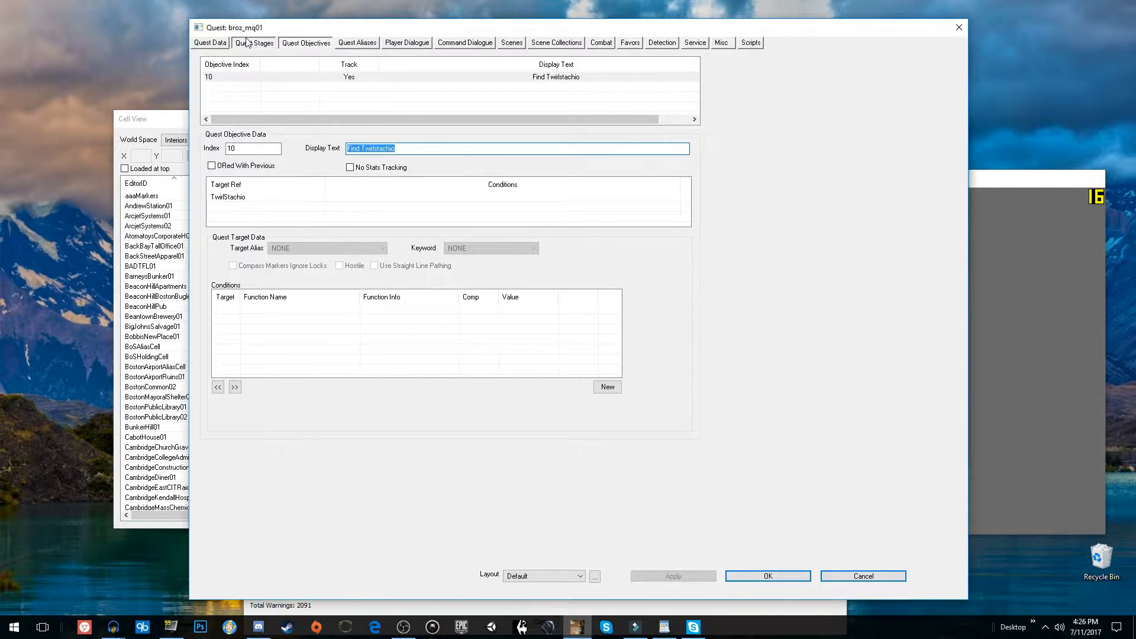
click(420, 274)
key(ctrl+v)
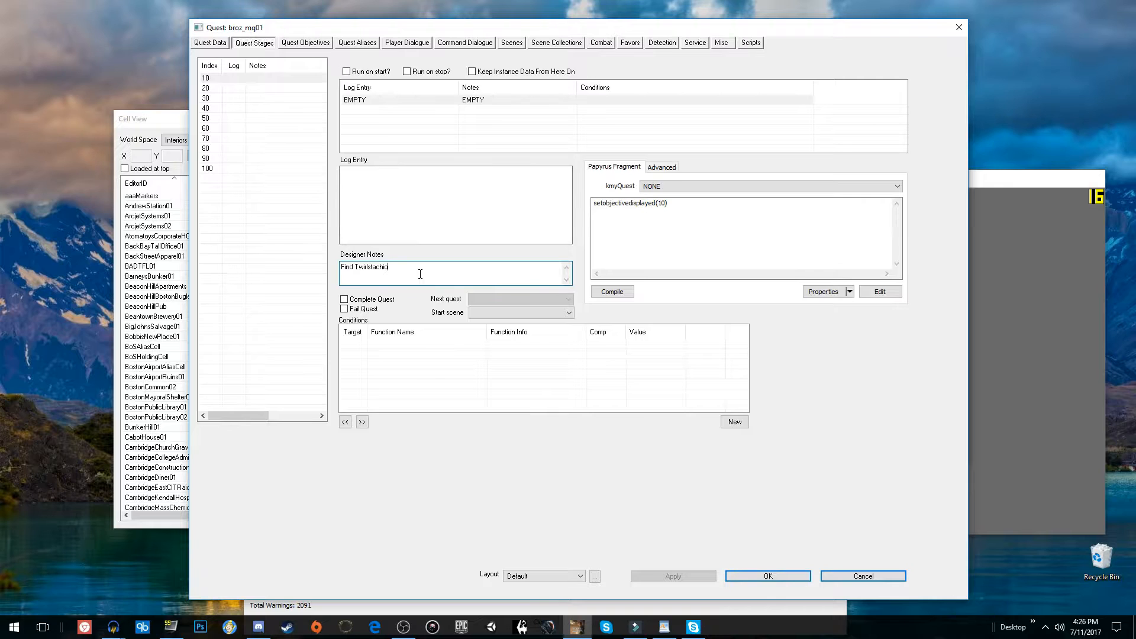
click(384, 130)
click(258, 89)
click(288, 79)
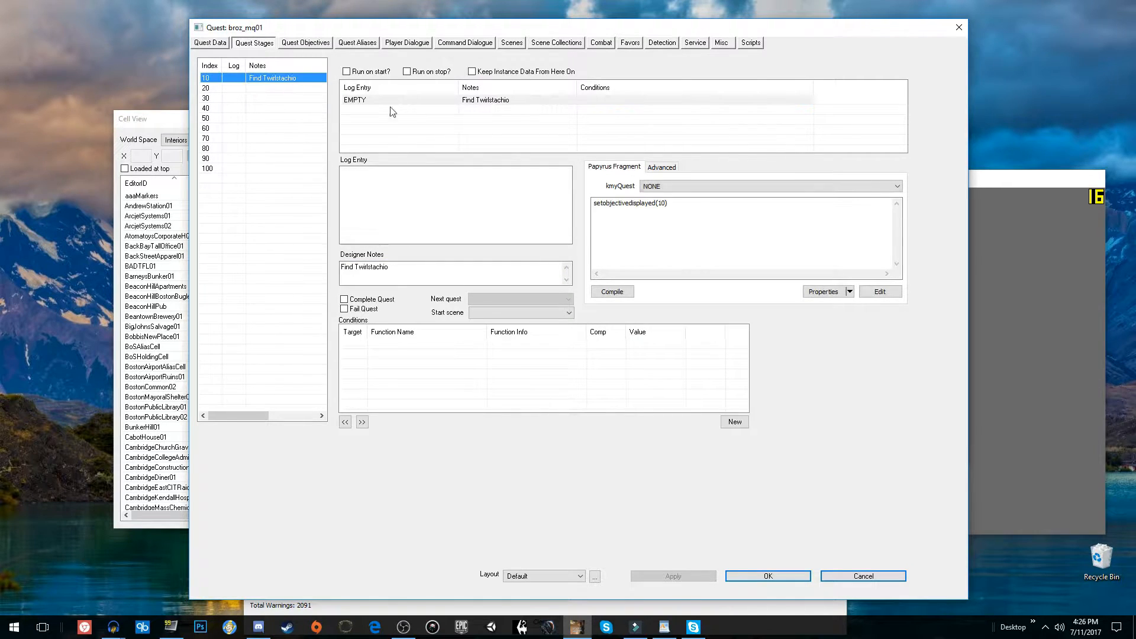
click(270, 89)
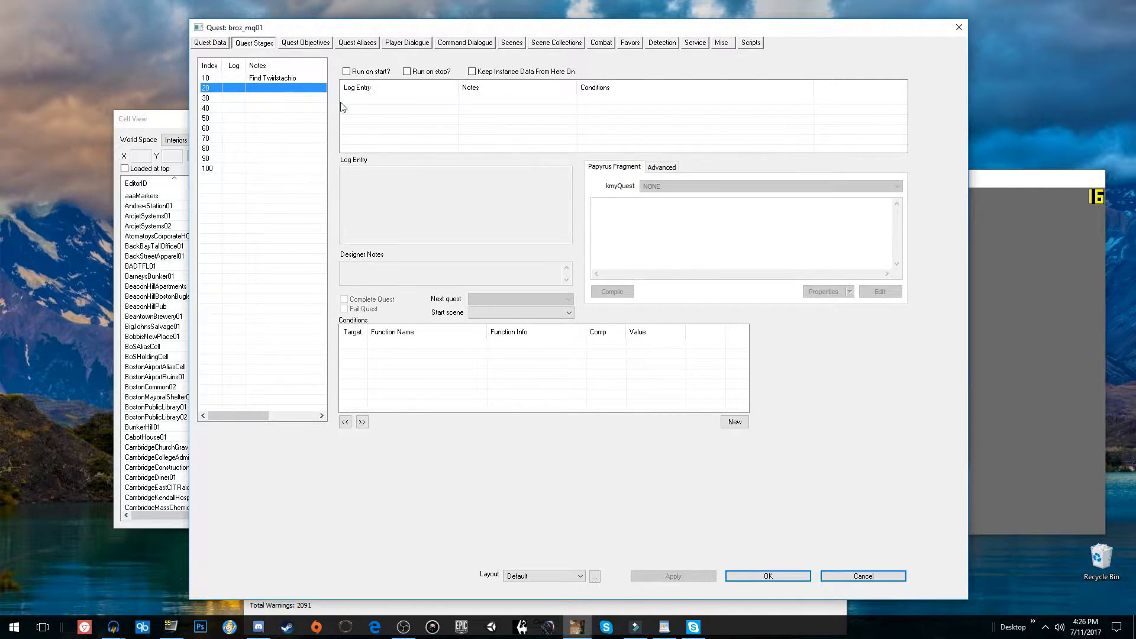
click(285, 81)
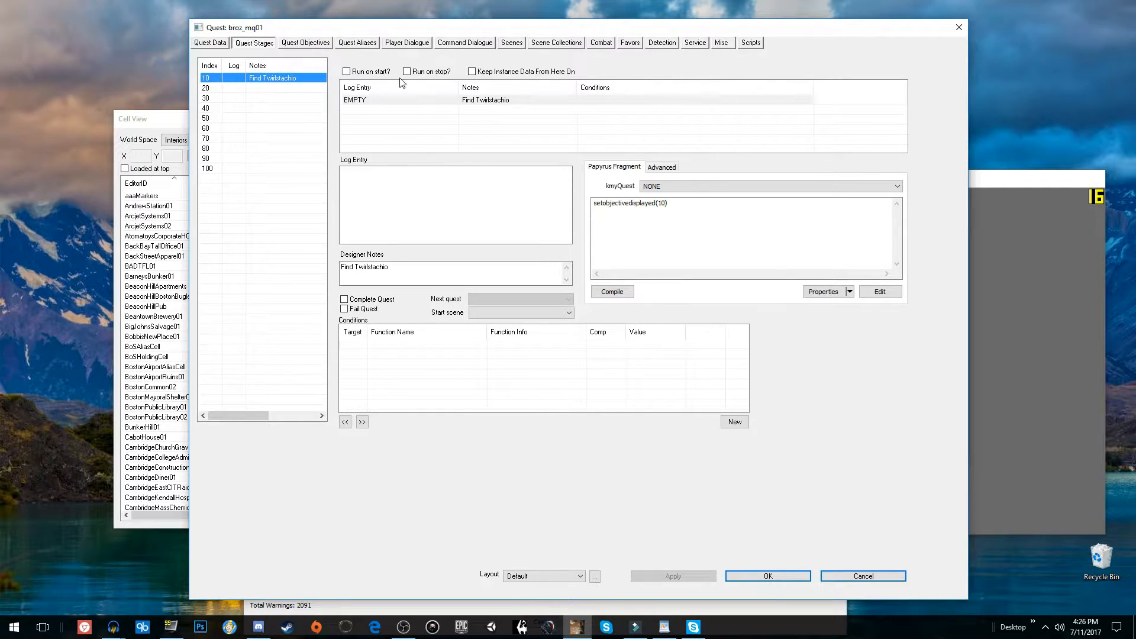
Load the DiamondCityUpperStands cell of the DiamondCity world space into the render view.
drag(348, 30, 379, 30)
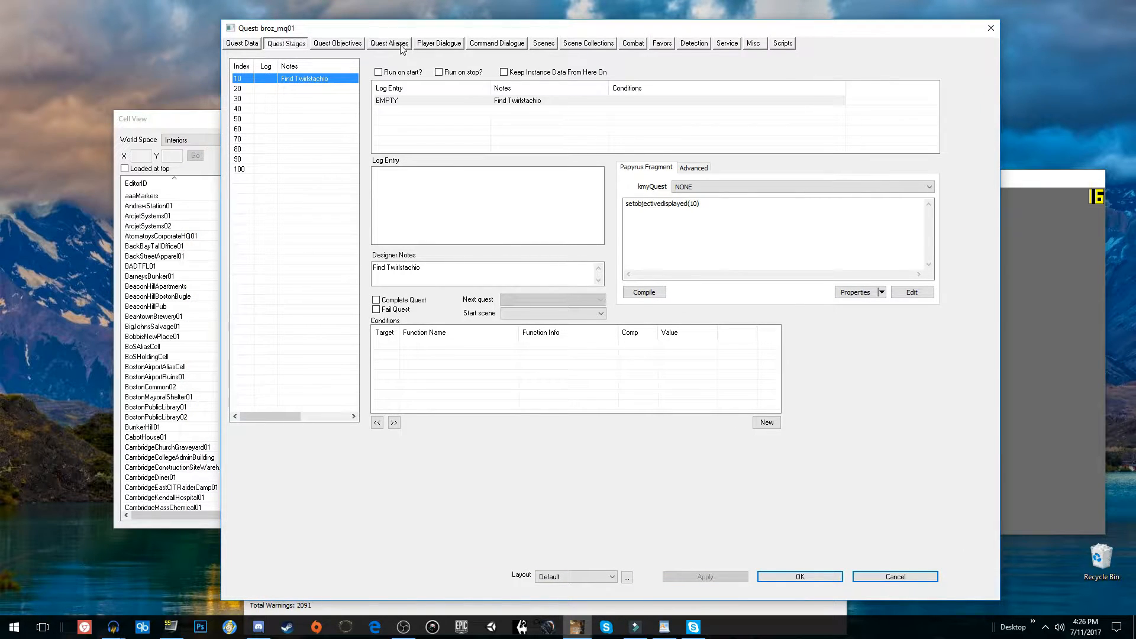
drag(370, 28, 488, 29)
drag(189, 116, 169, 114)
click(185, 141)
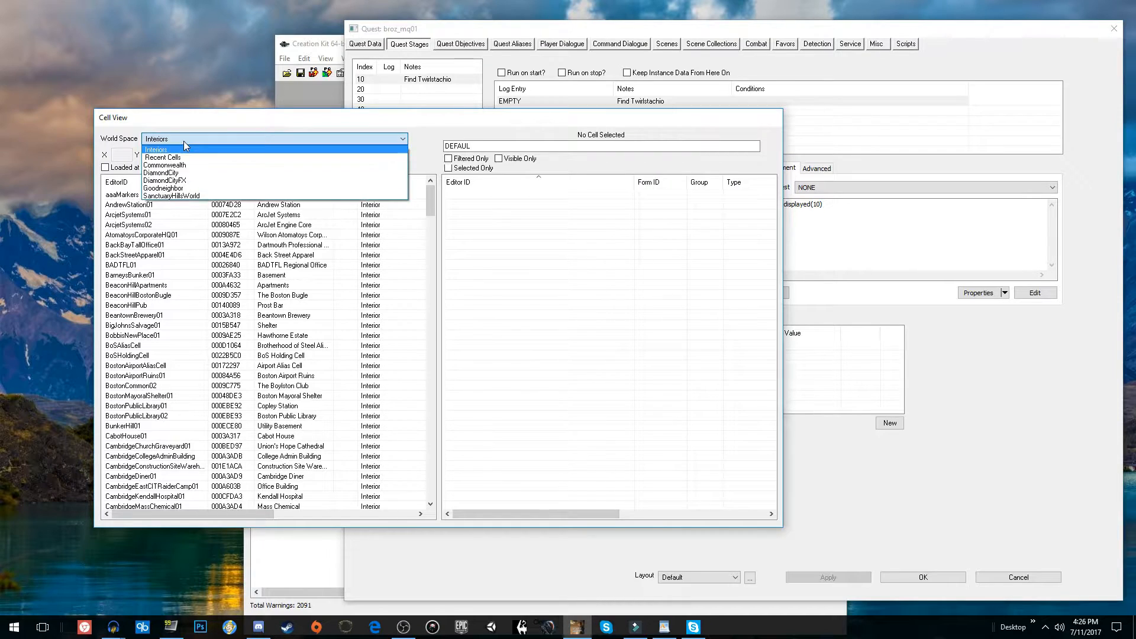
click(221, 177)
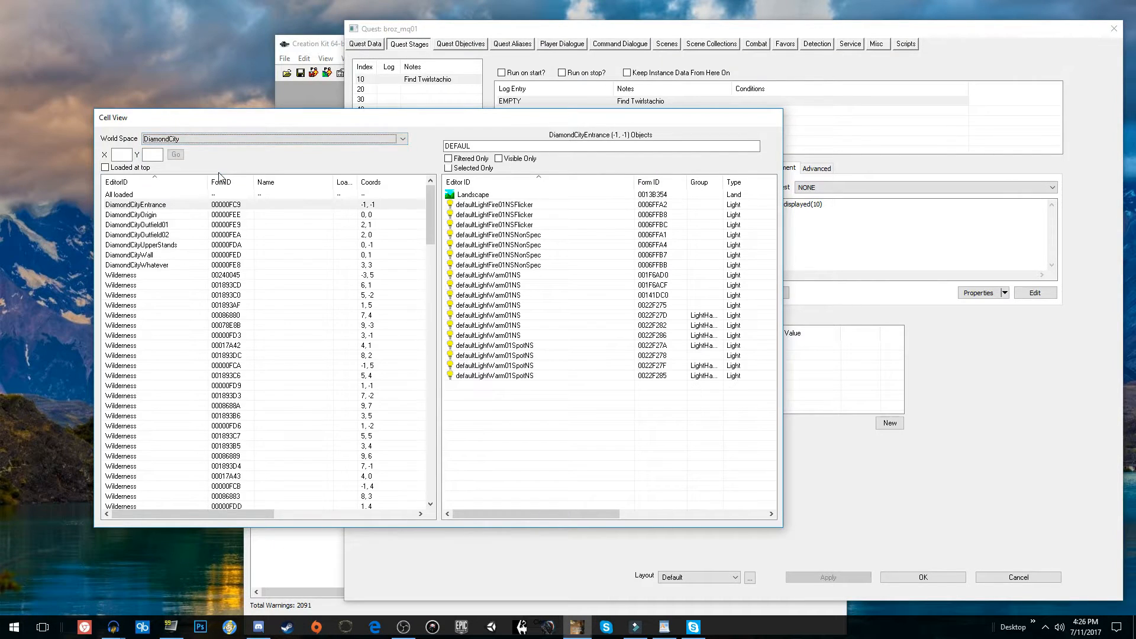
click(189, 245)
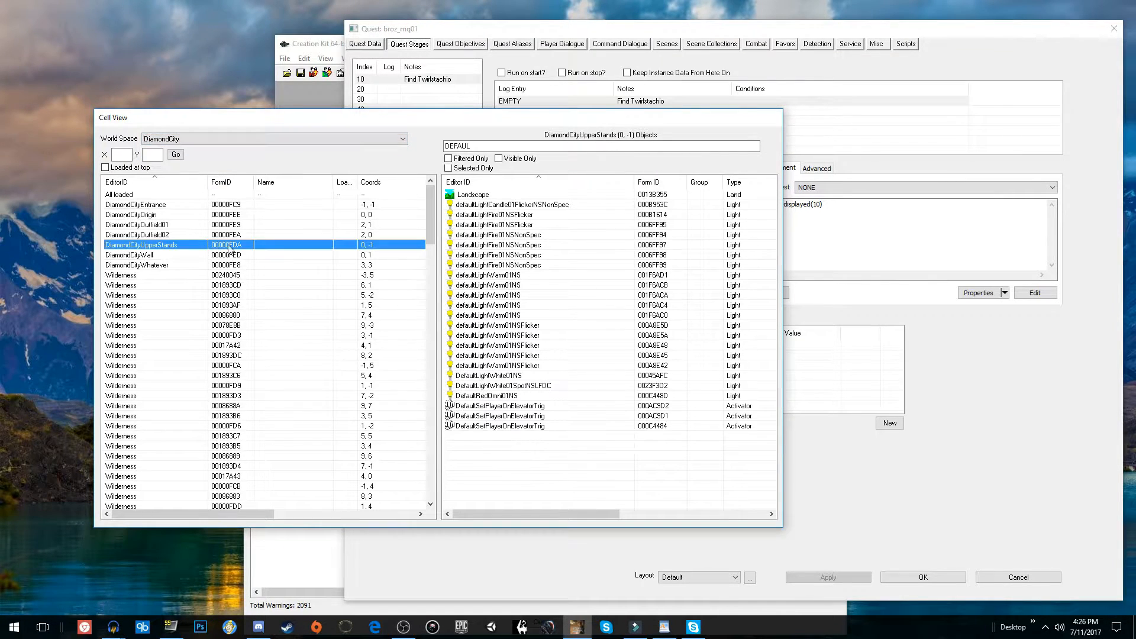
double_click(272, 244)
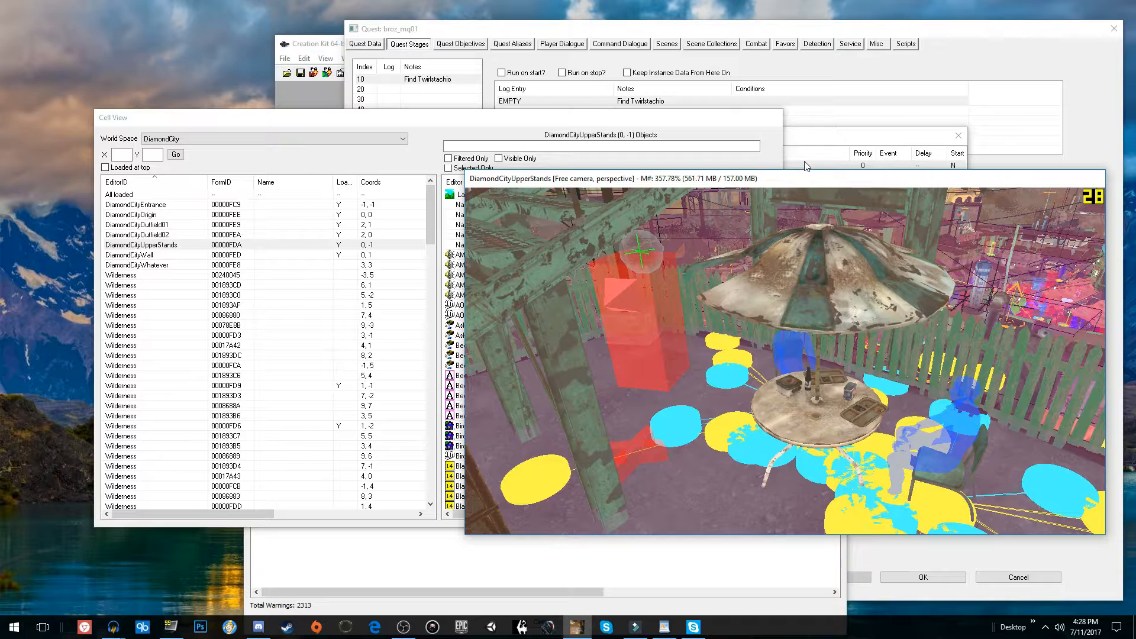
Place the actor brozTwilStachioNPC01 beside the umbrella table in DiamondCityUpperStands and rotate him to face the camera.
drag(800, 135, 945, 86)
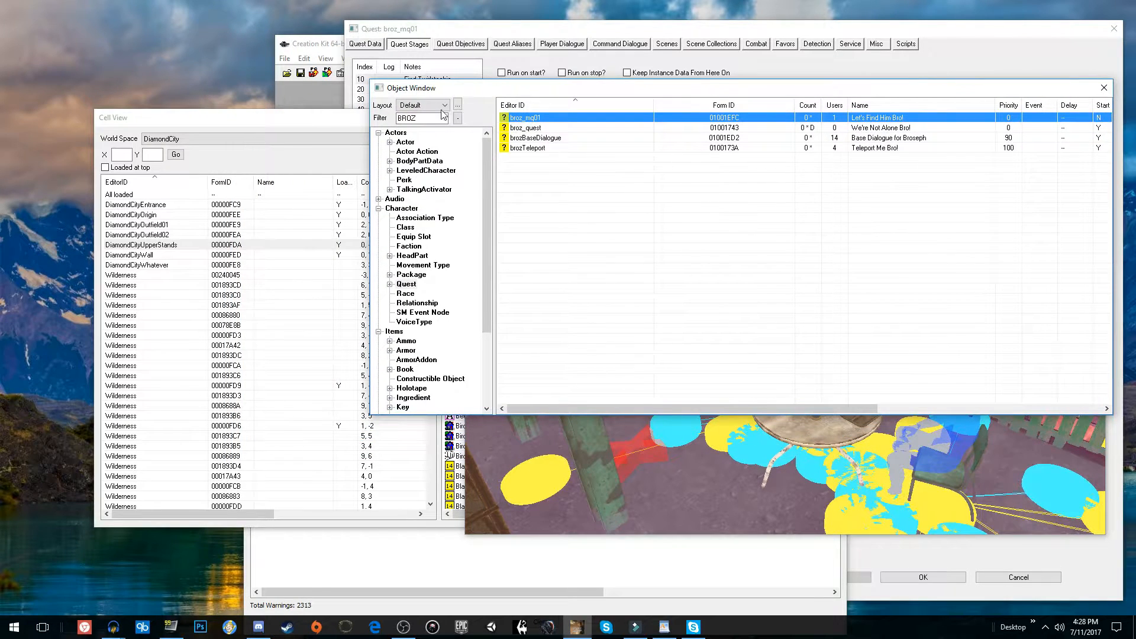
click(405, 143)
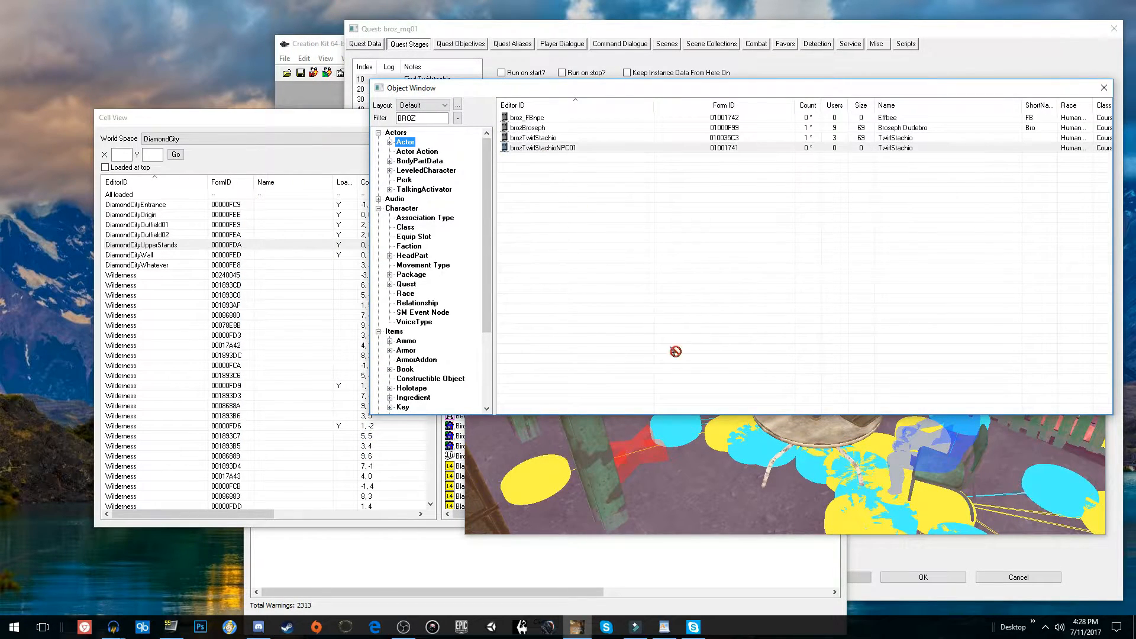
drag(720, 470, 721, 470)
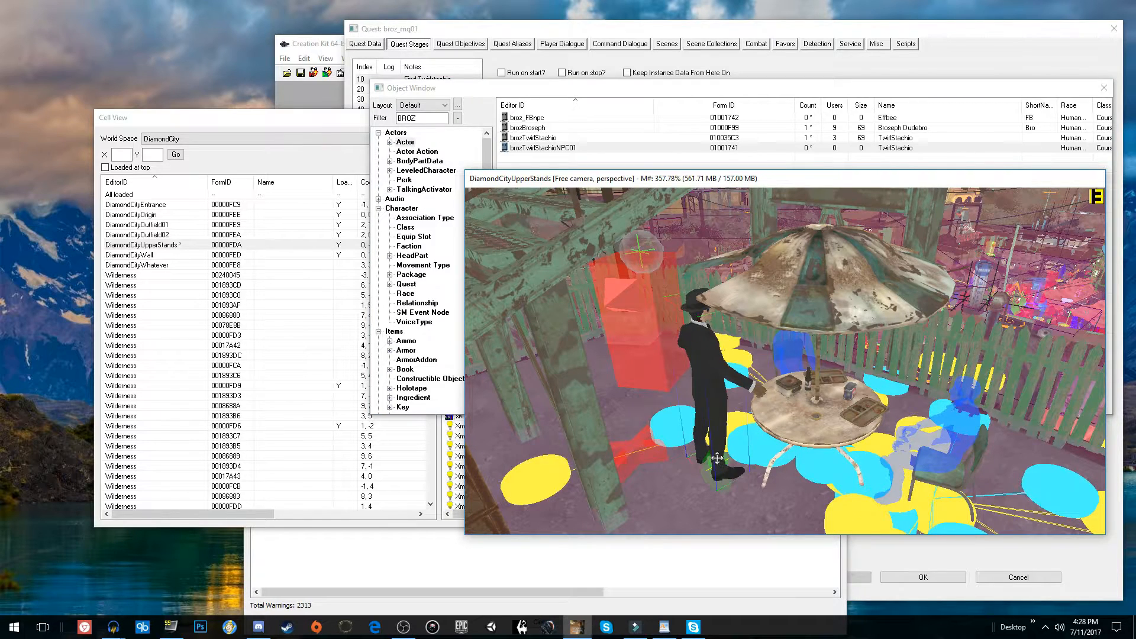
right_click(727, 463)
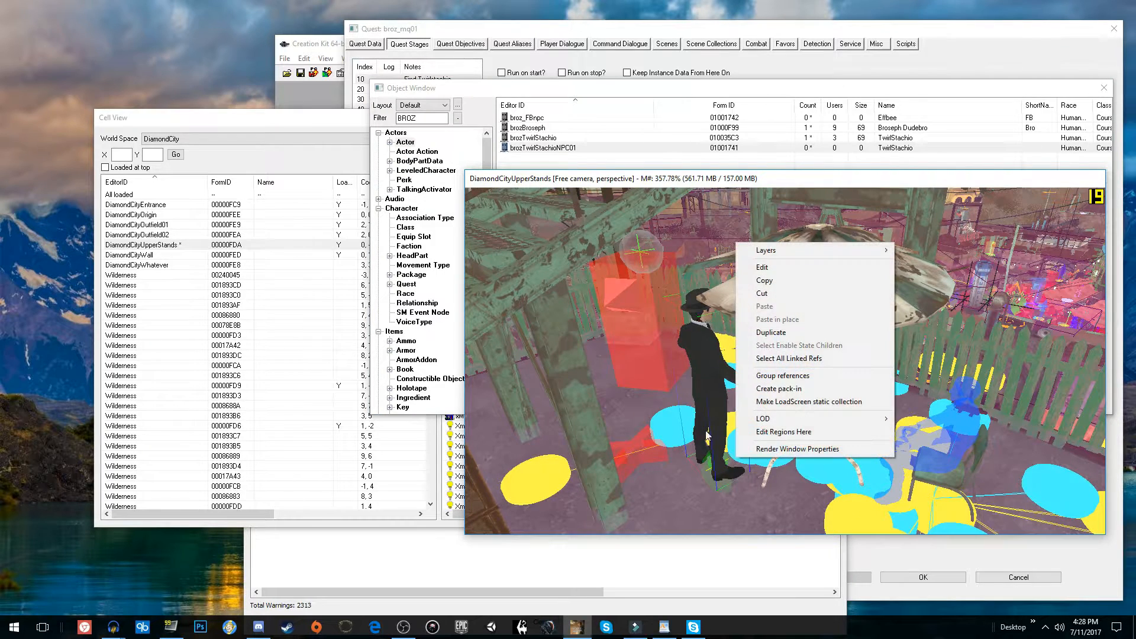
click(669, 182)
right_drag(721, 343, 695, 343)
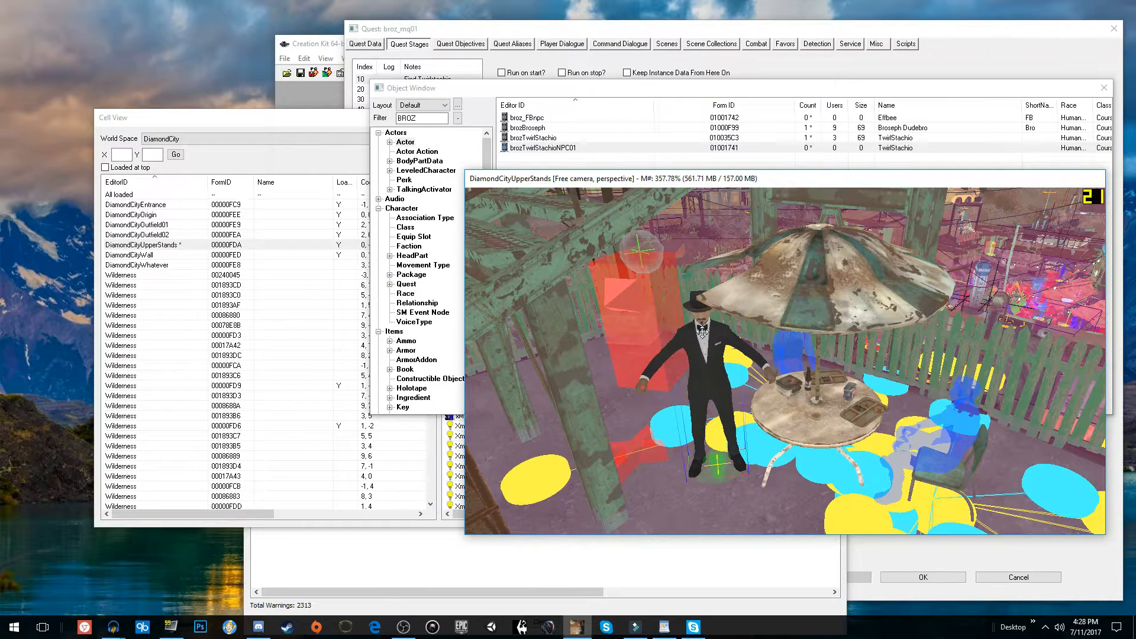
Add the DefaultSandboxEditorLocation package to the TwirlStachio alias of the broz_mq01 quest and save the alias.
click(513, 45)
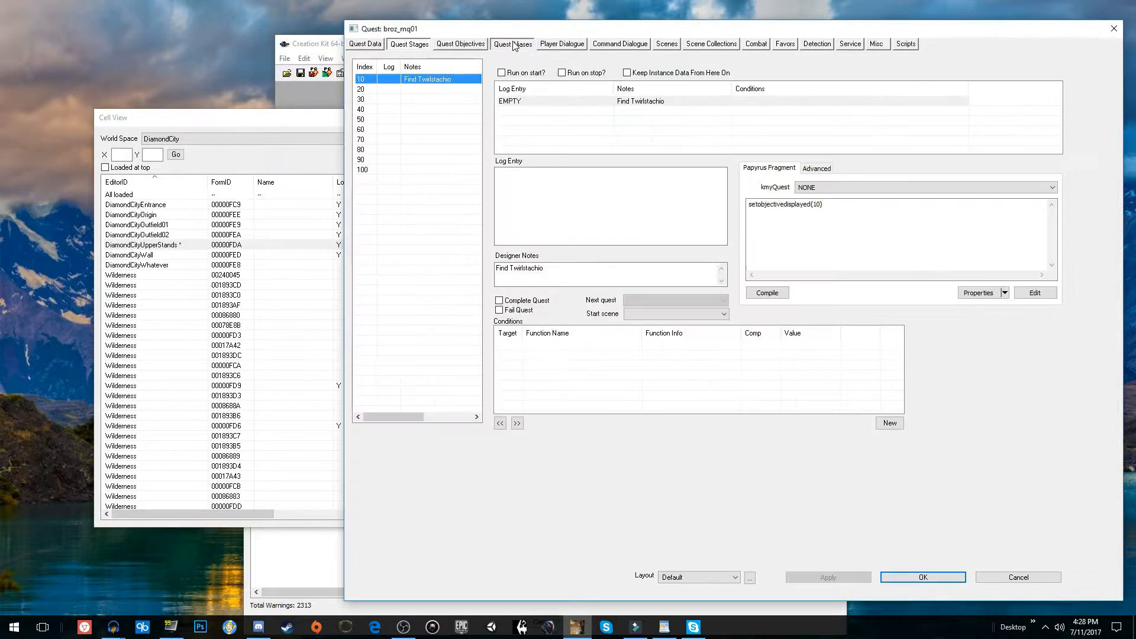
double_click(471, 102)
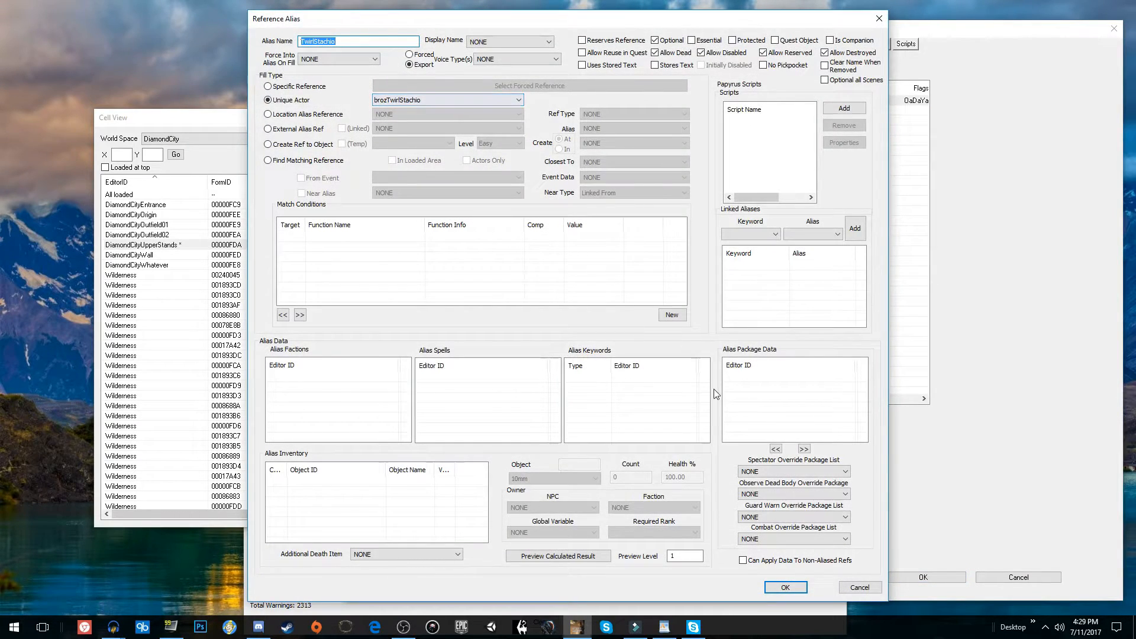
right_click(752, 390)
click(807, 410)
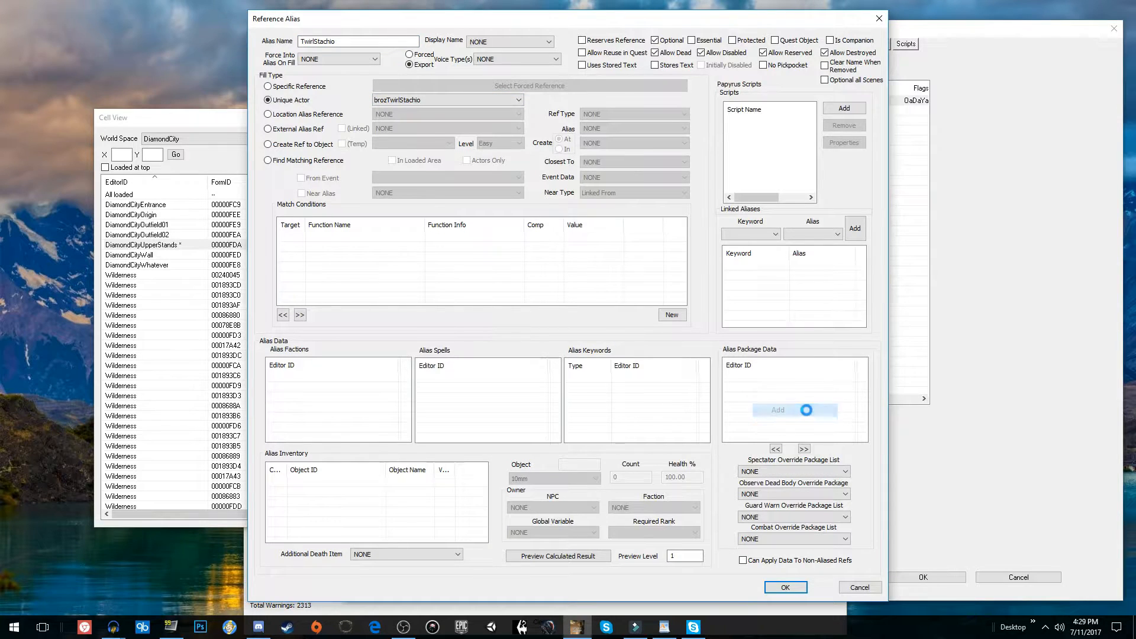
text(defaults)
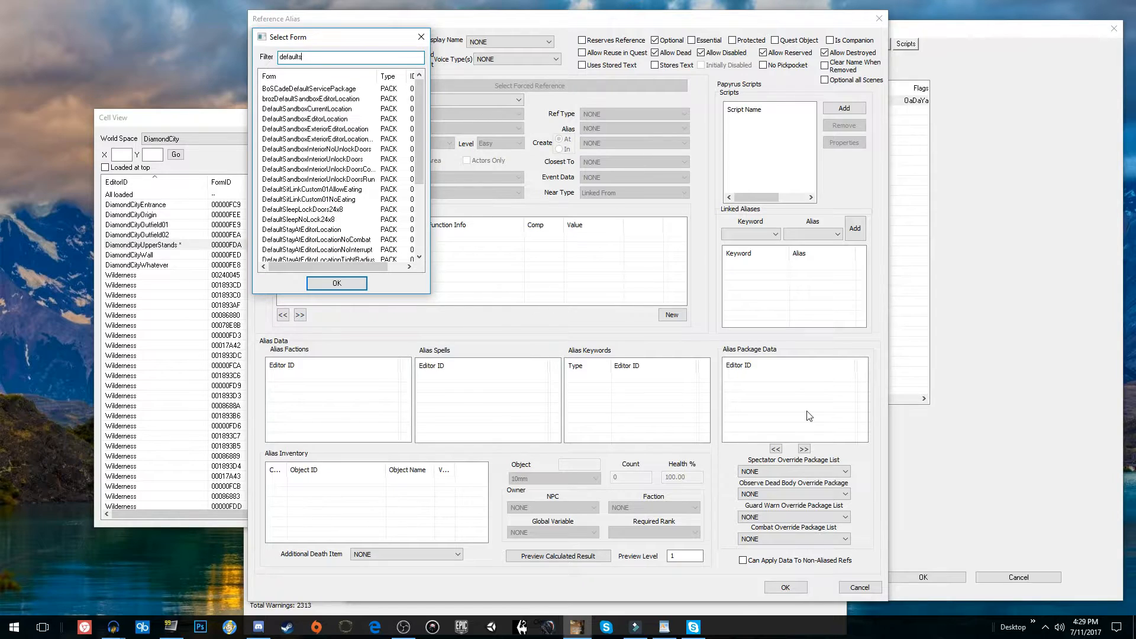
text(a)
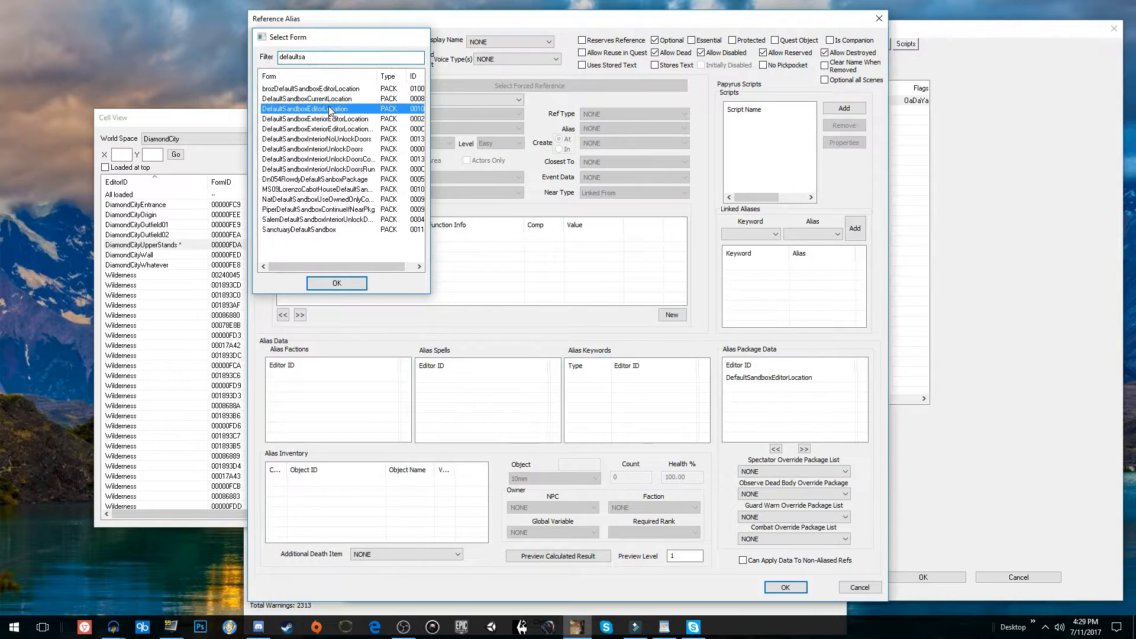
double_click(331, 109)
click(787, 379)
click(785, 587)
Examine the area around Twirlstachio and the umbrella table in the DiamondCityUpperStands render view.
drag(634, 34, 452, 34)
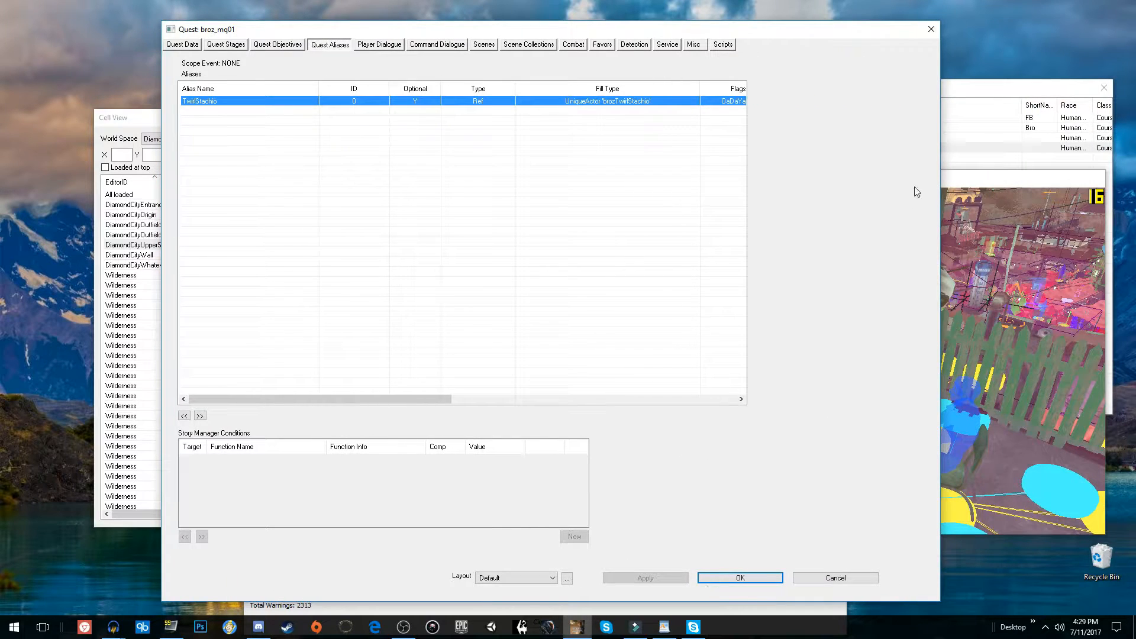
click(971, 180)
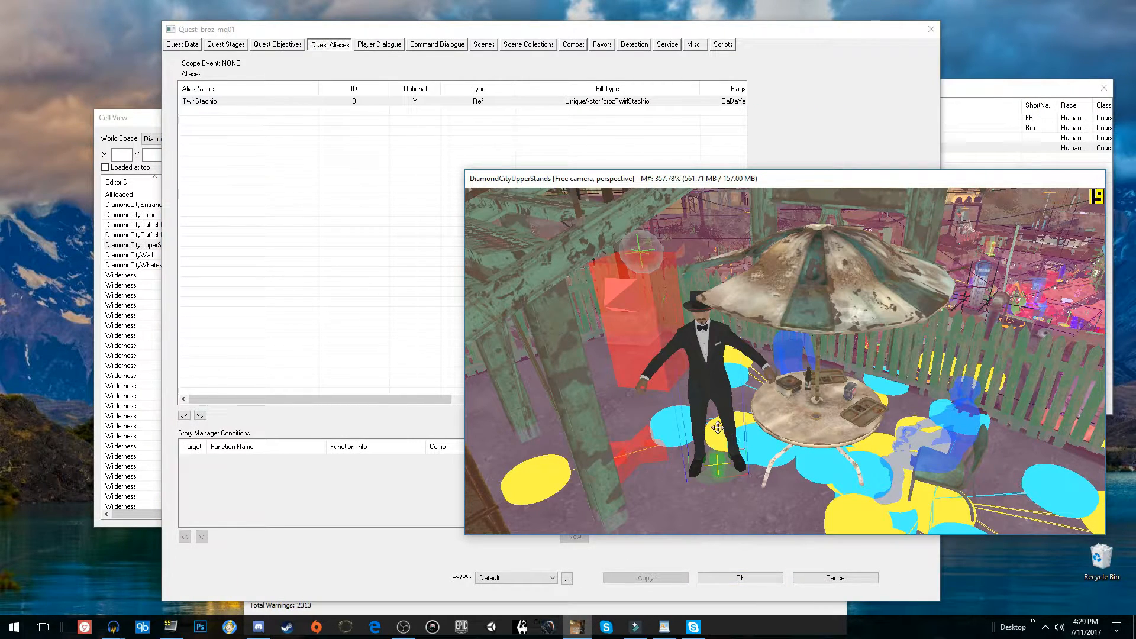
shift+middle_drag(715, 425, 715, 413)
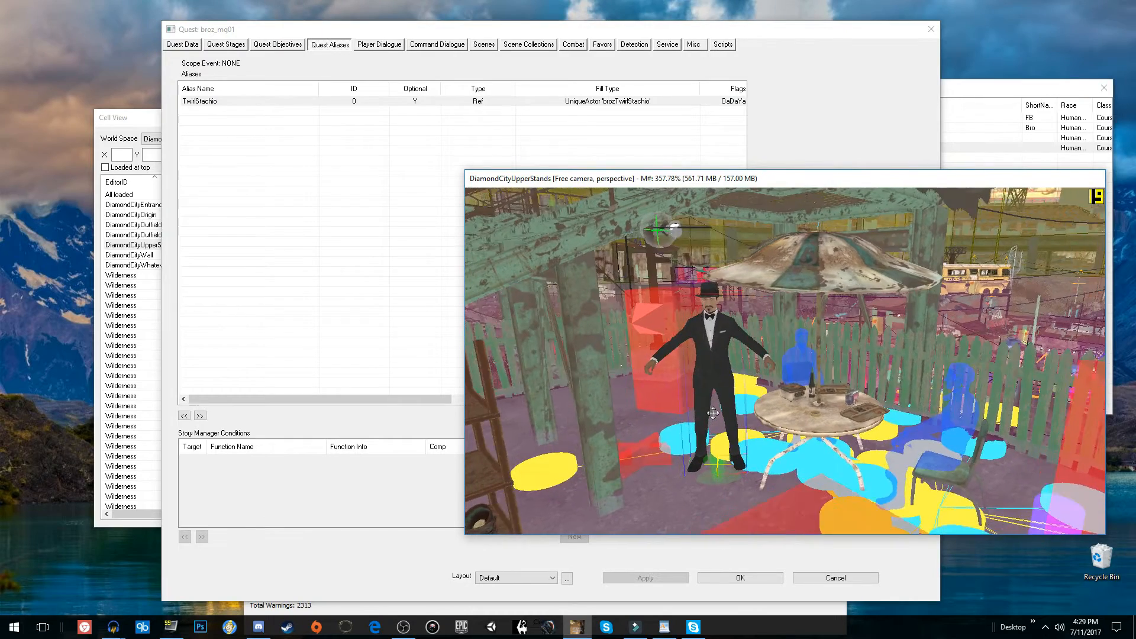
scroll(715, 413, down, 2)
scroll(715, 413, down, 3)
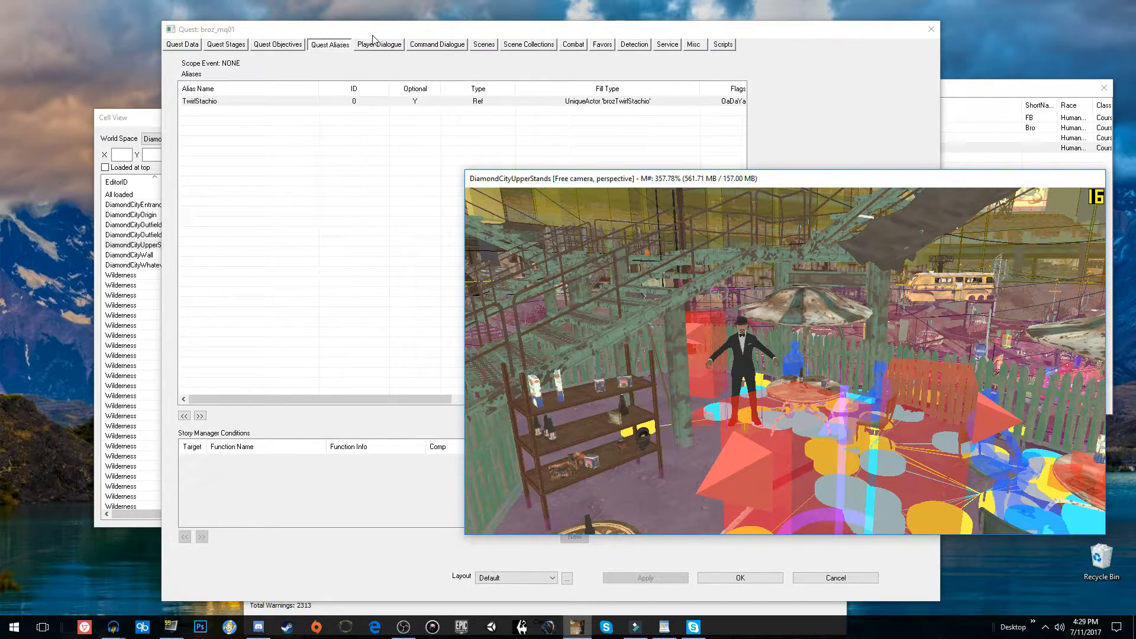
click(739, 578)
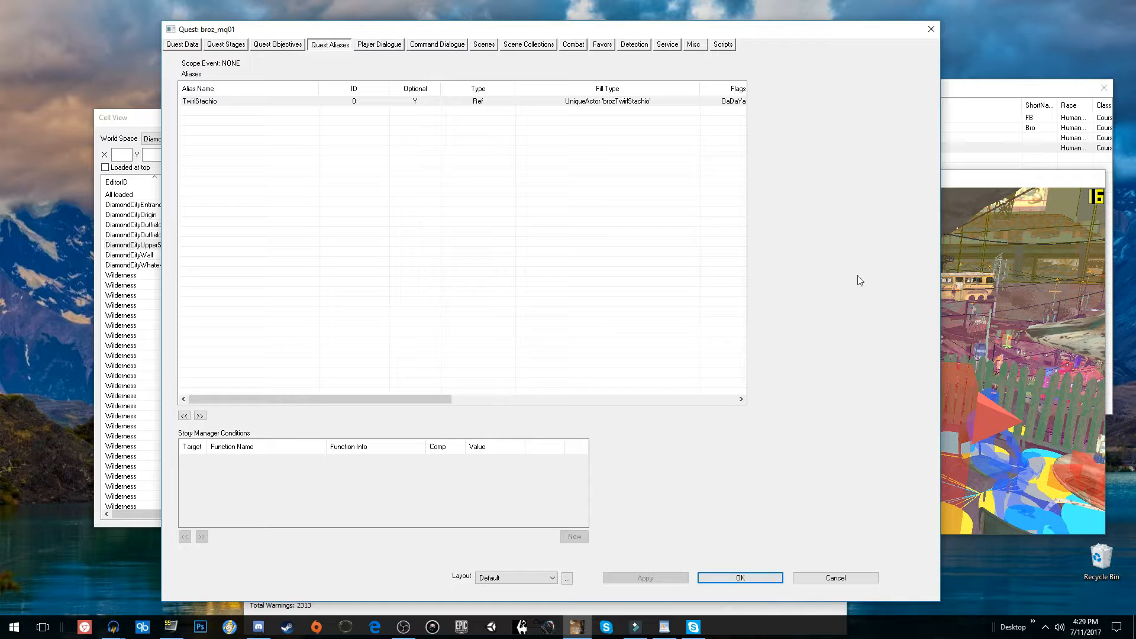
click(947, 191)
scroll(899, 357, down, 1)
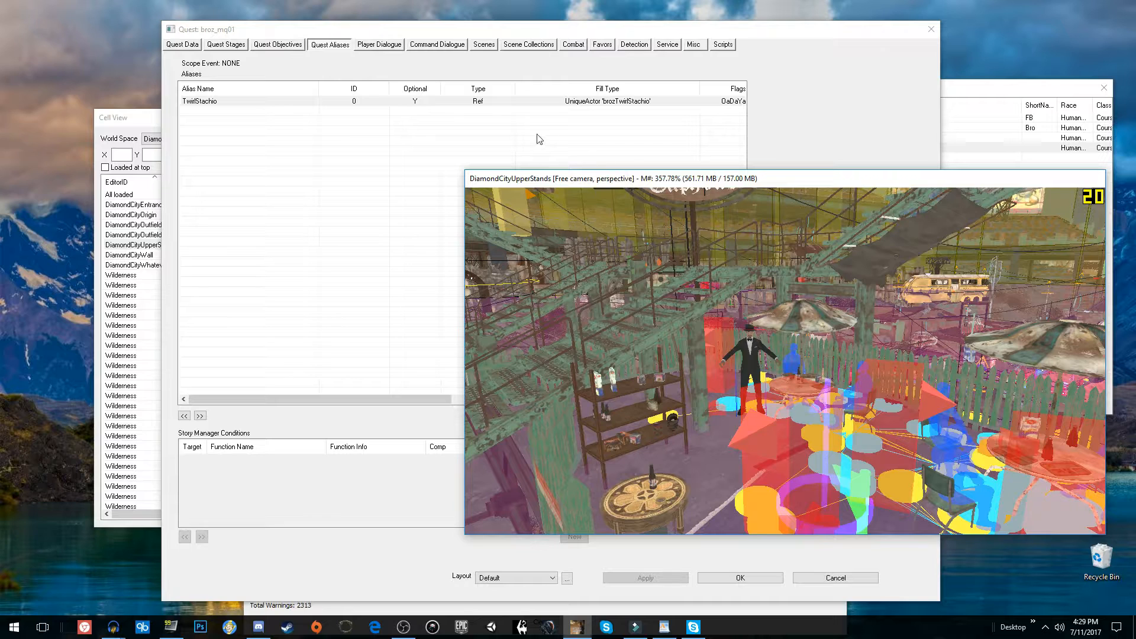
Add a log entry to stage 20 with the Papyrus fragment setobjectivecompleted(10) and setobjectivedisplayed(20).
click(225, 48)
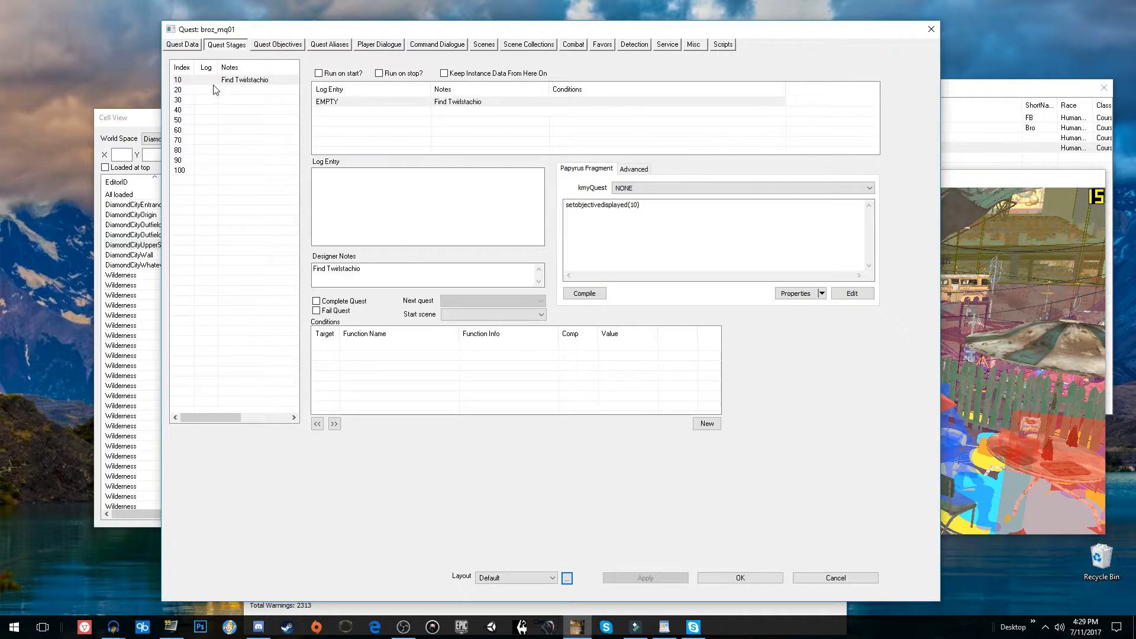
click(214, 89)
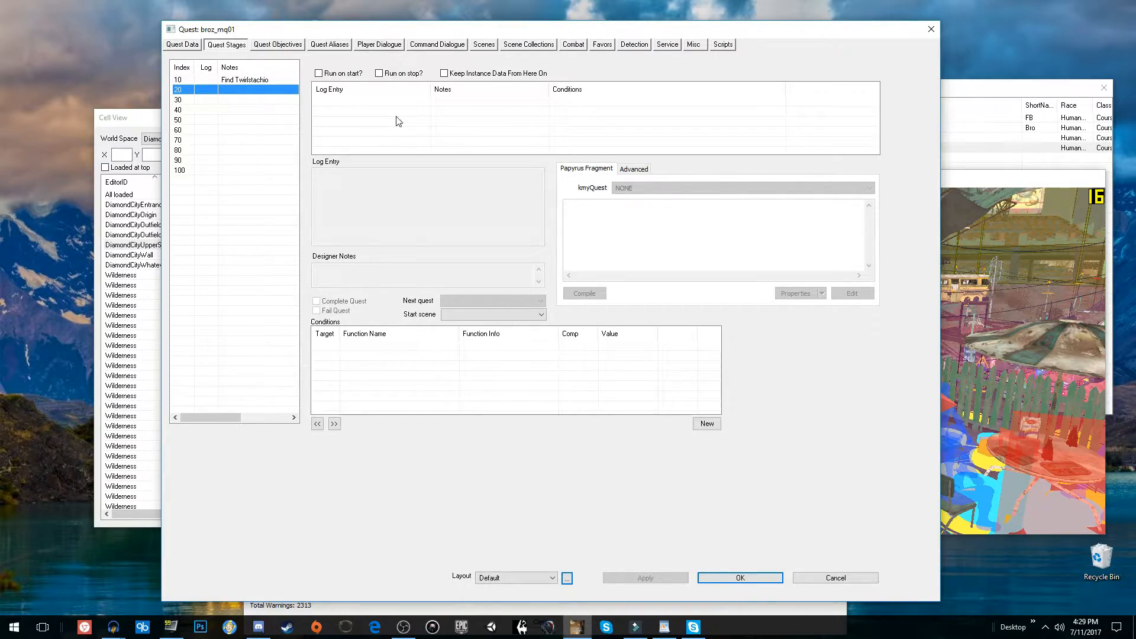
click(971, 171)
shift+middle_drag(829, 358, 858, 353)
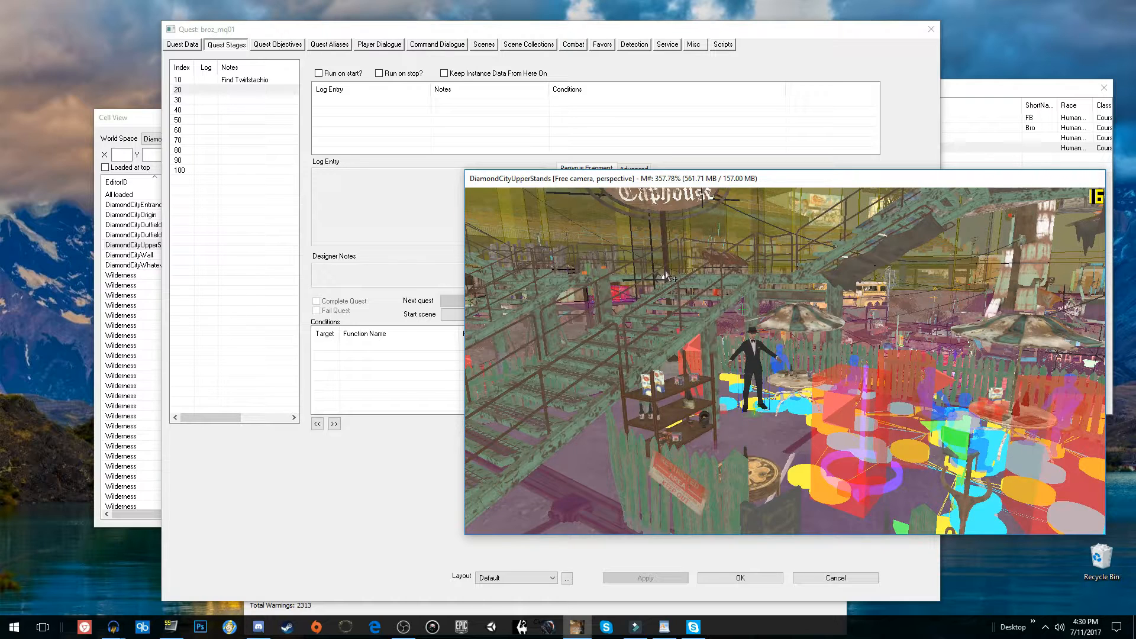
click(220, 80)
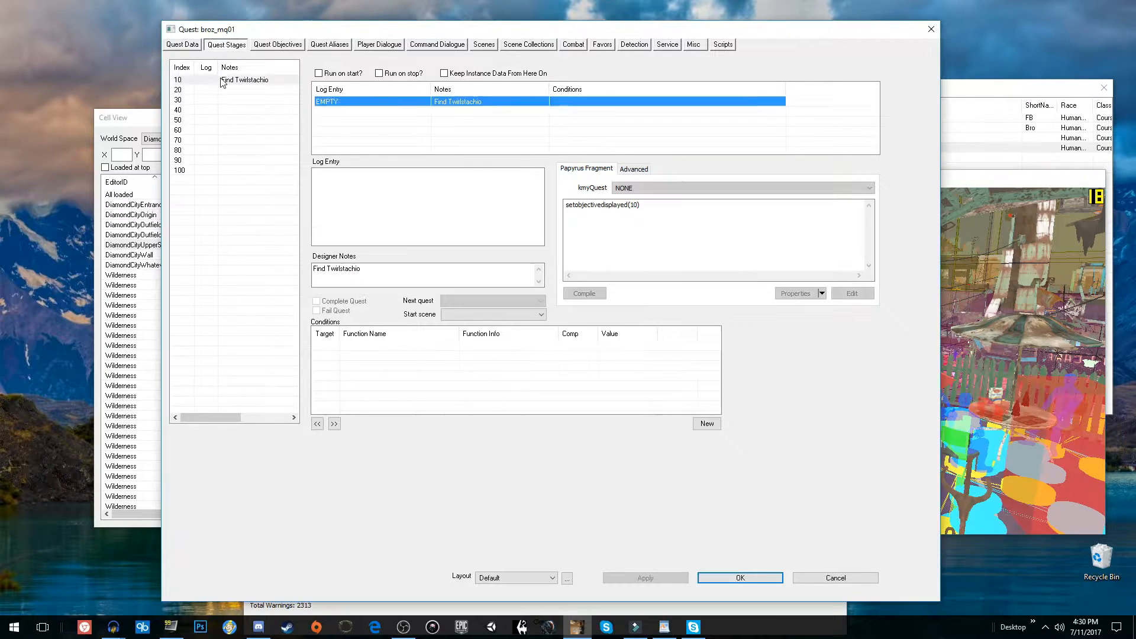
click(205, 91)
right_click(415, 118)
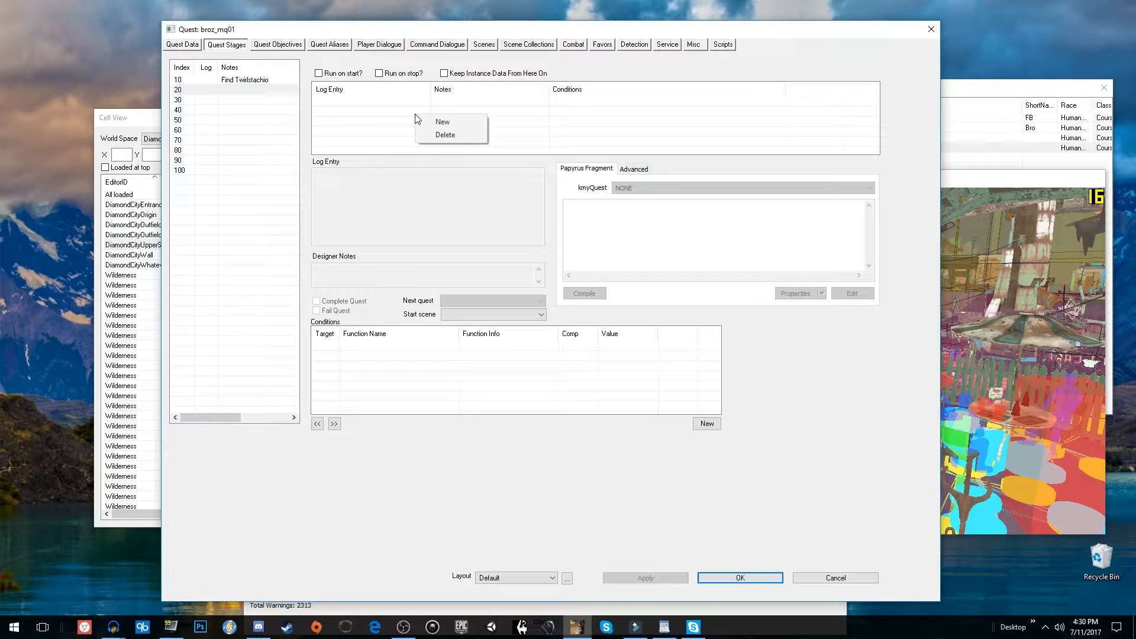
click(435, 120)
click(601, 231)
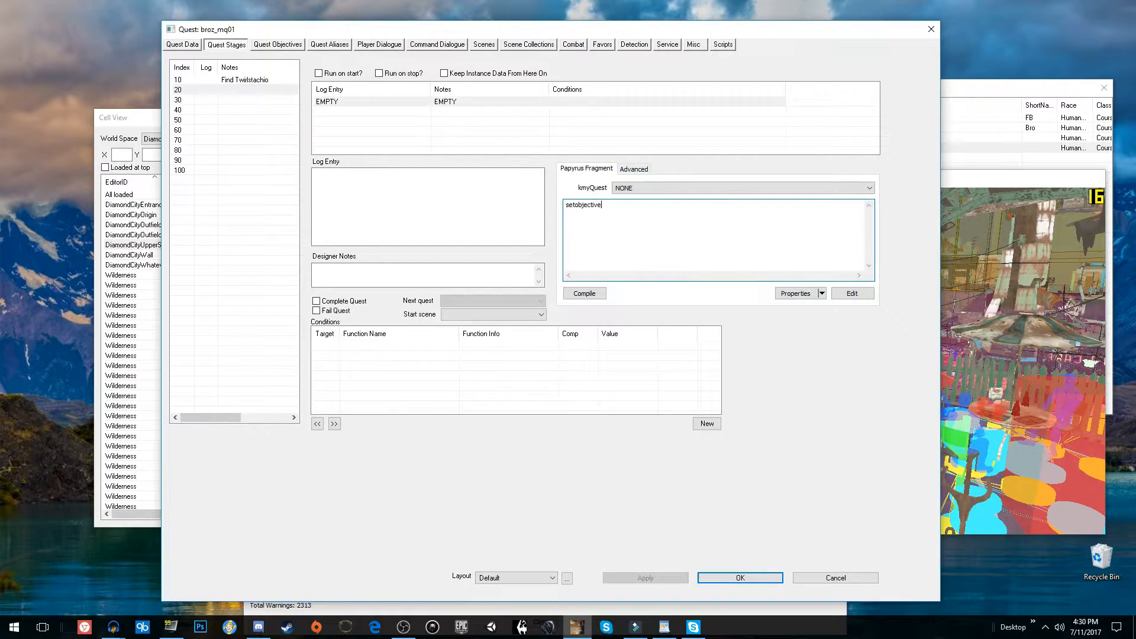
text(setobjectivecompleted(10) setobject)
text(ivedisplayed(20)
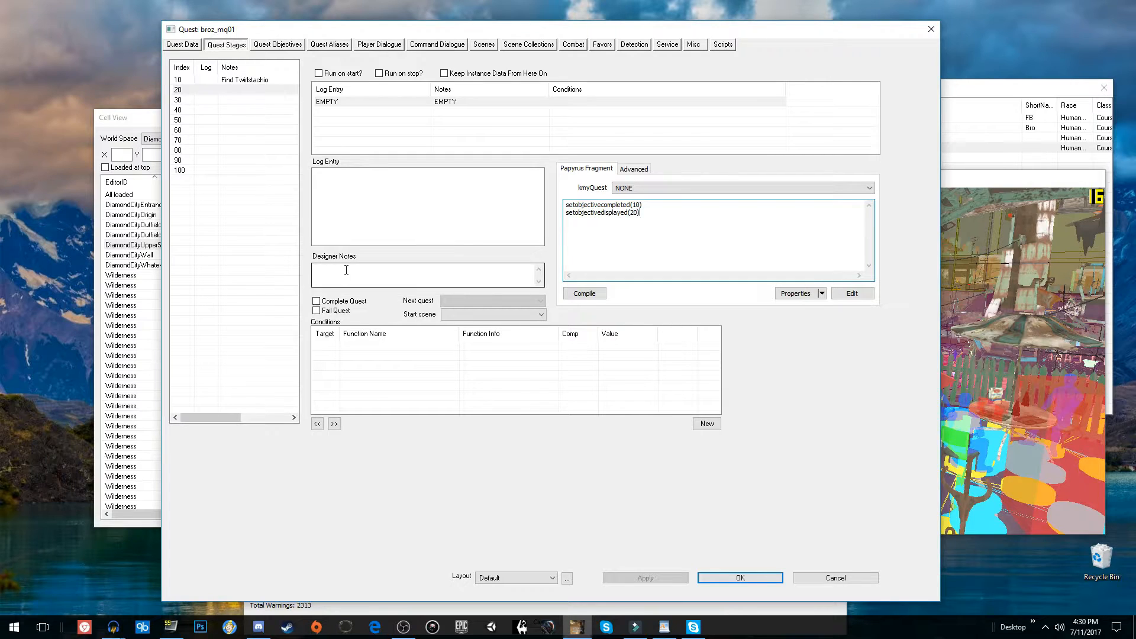
Create a quest objective with index 20 and the display text "Kill Twirlstachio".
click(276, 47)
right_click(260, 93)
click(279, 100)
drag(231, 155, 181, 148)
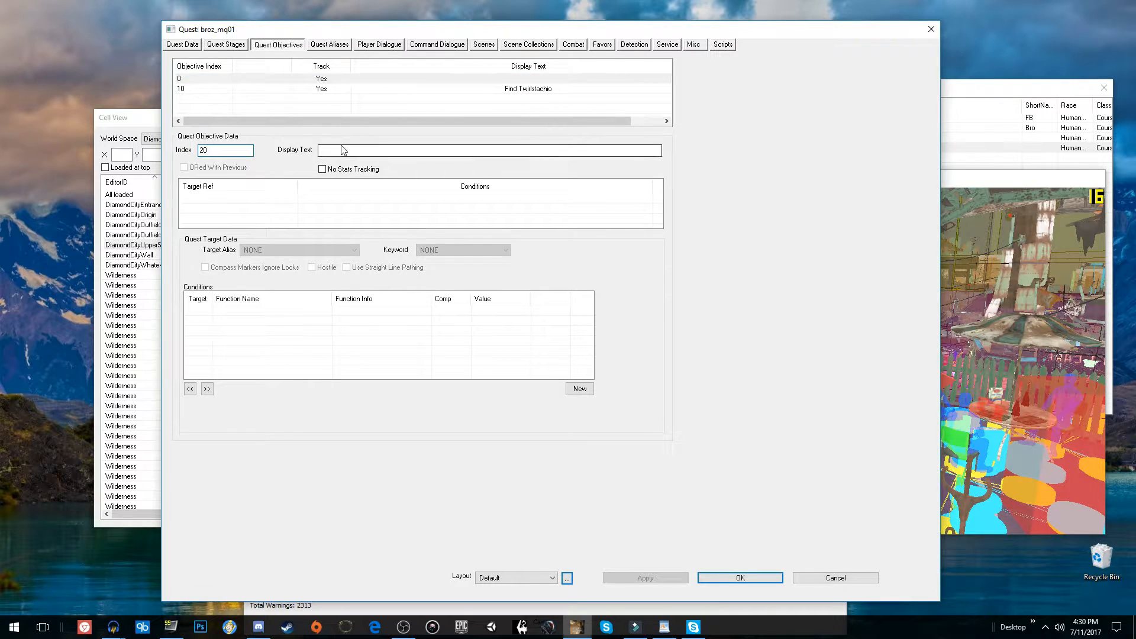
click(374, 151)
click(374, 151)
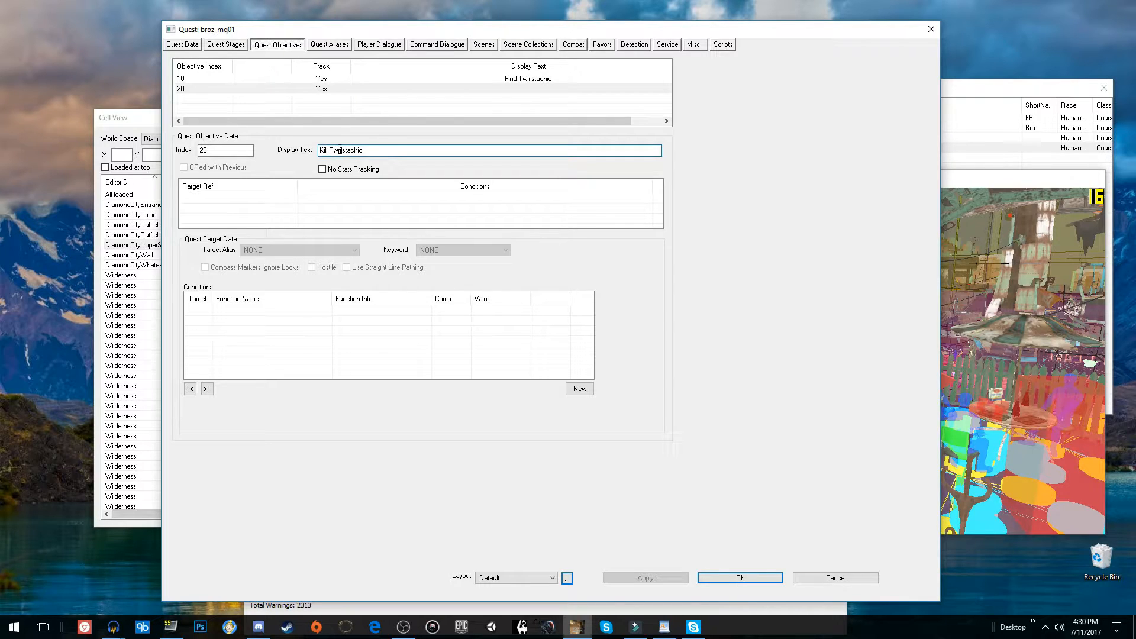
Add a target to objective 20 and set its target alias to TwirlStachio.
right_click(244, 196)
click(254, 205)
click(272, 251)
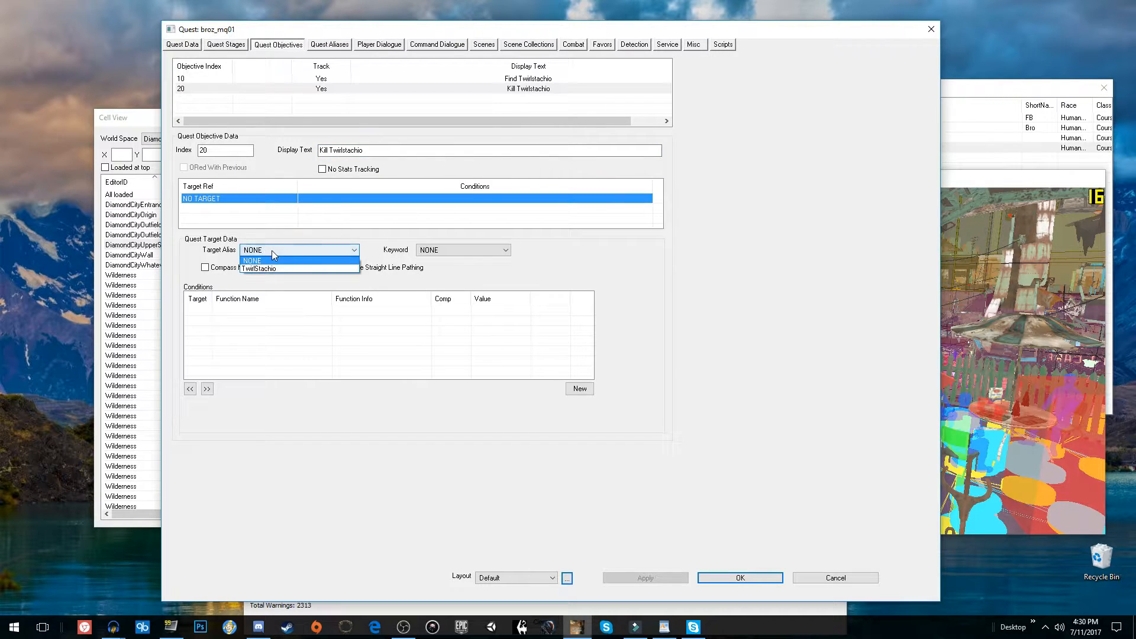
click(282, 268)
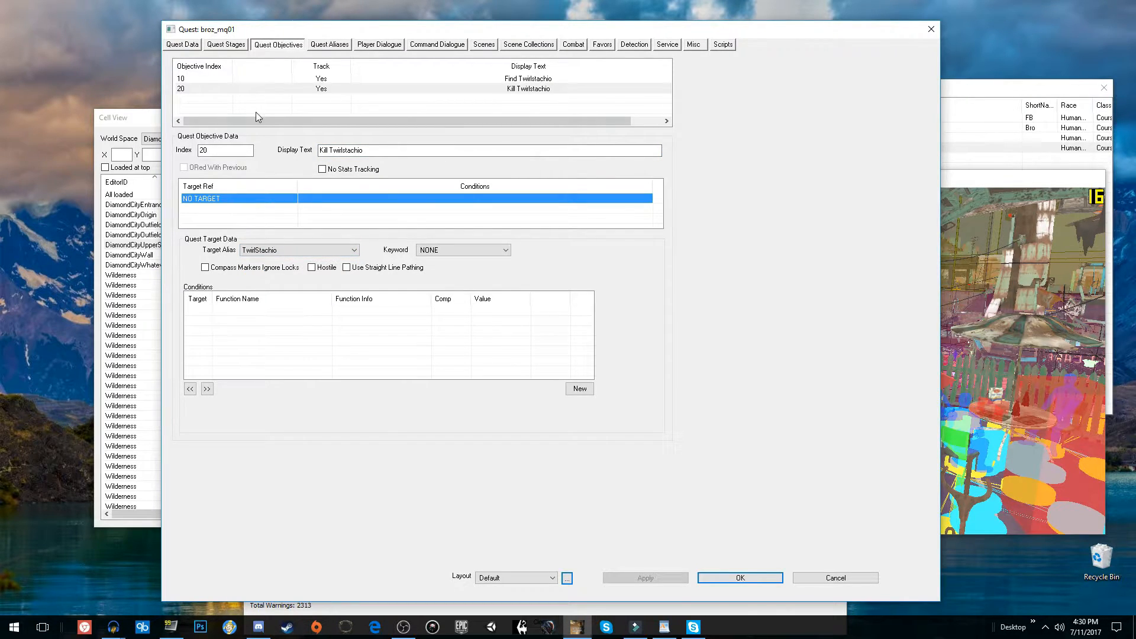
click(265, 88)
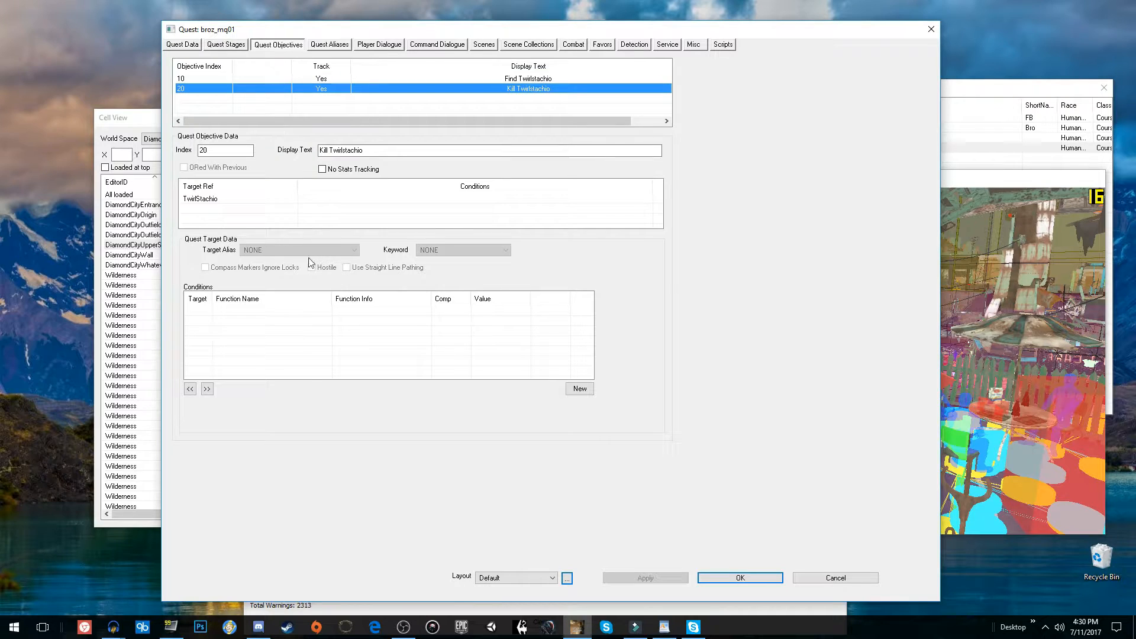
Enter "Kill Twirlstachio" as the Designer Notes of quest stage 20.
click(225, 45)
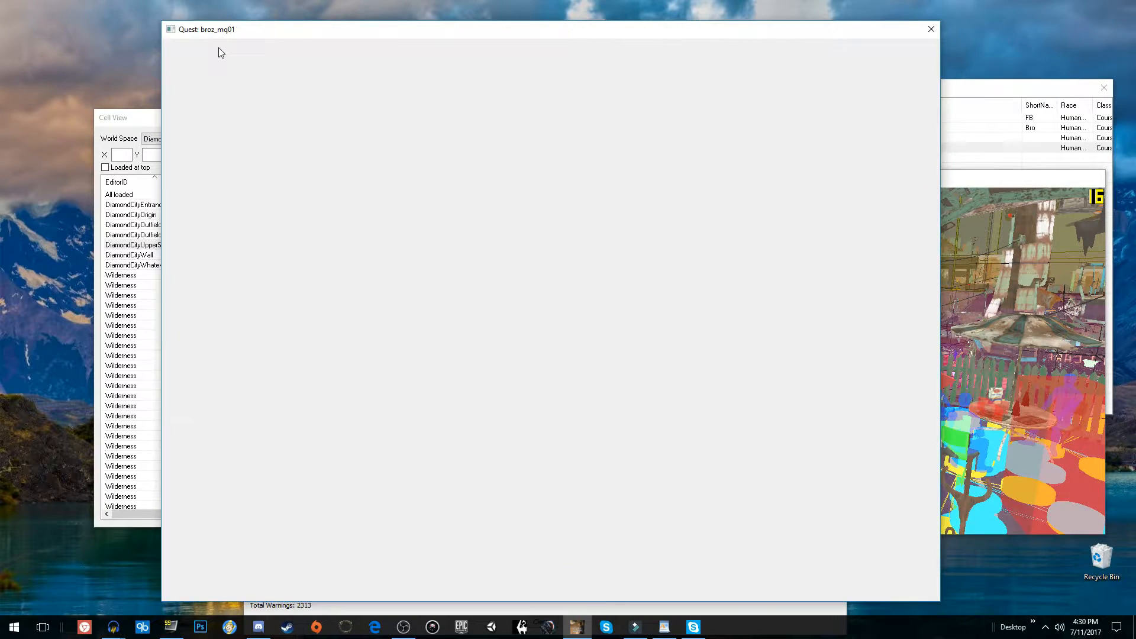
click(200, 89)
click(339, 274)
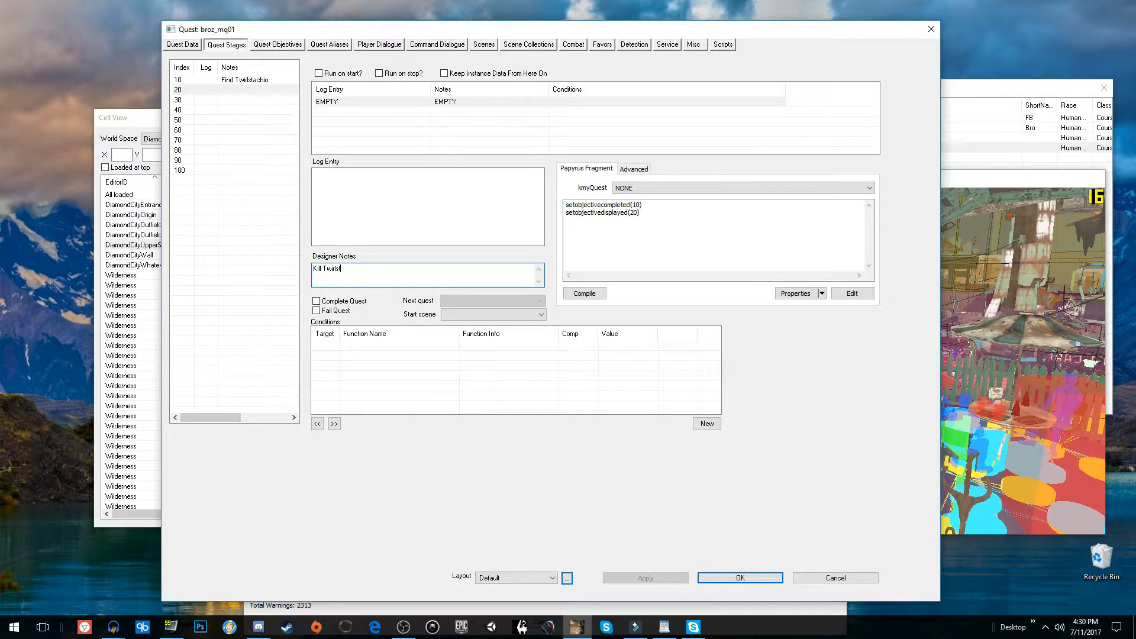
click(589, 227)
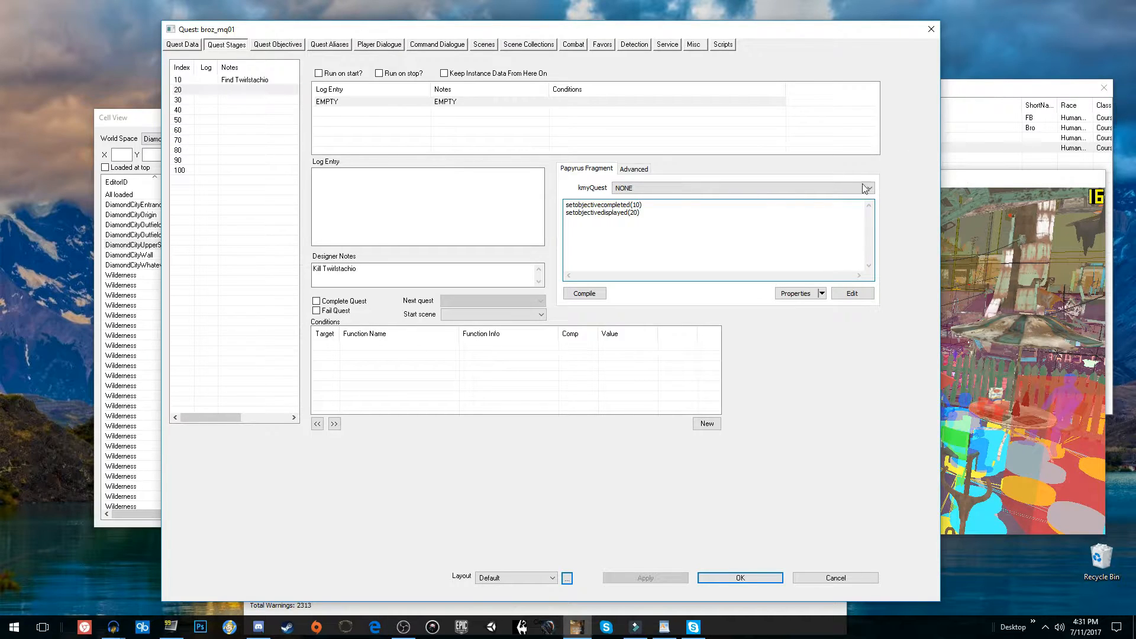
Create a trigger volume around Twirlstachio in DiamondCityUpperStands from the DefaultSetStageTriggerPlayerOnly activator and select it.
click(962, 182)
shift+middle_drag(899, 259, 851, 355)
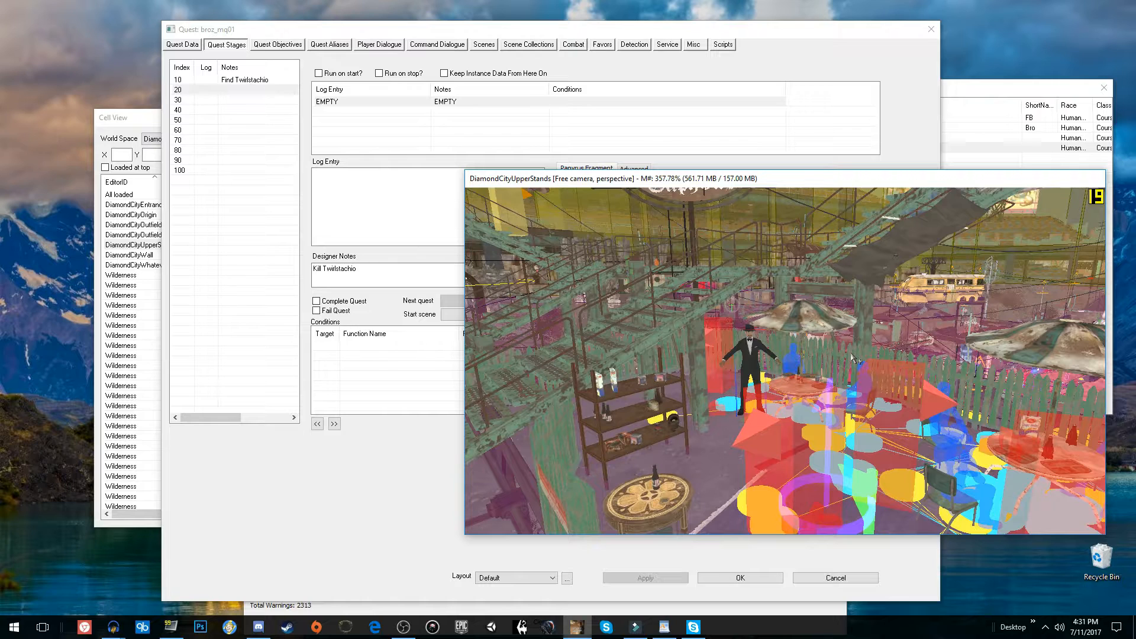
drag(728, 33, 568, 69)
drag(776, 51, 903, 25)
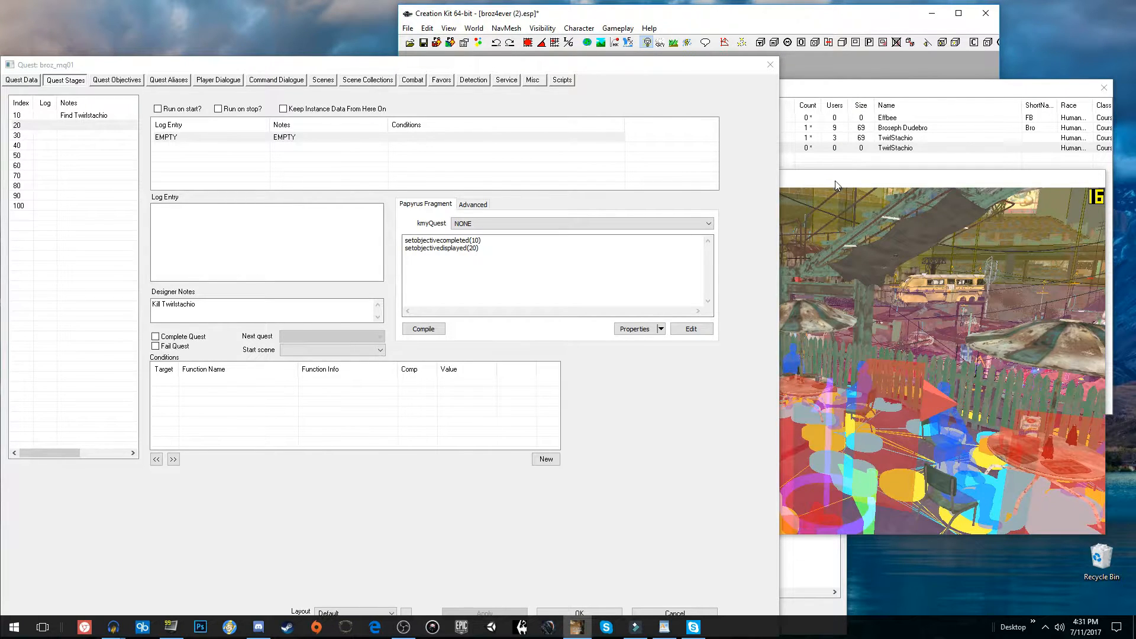
drag(834, 180, 797, 183)
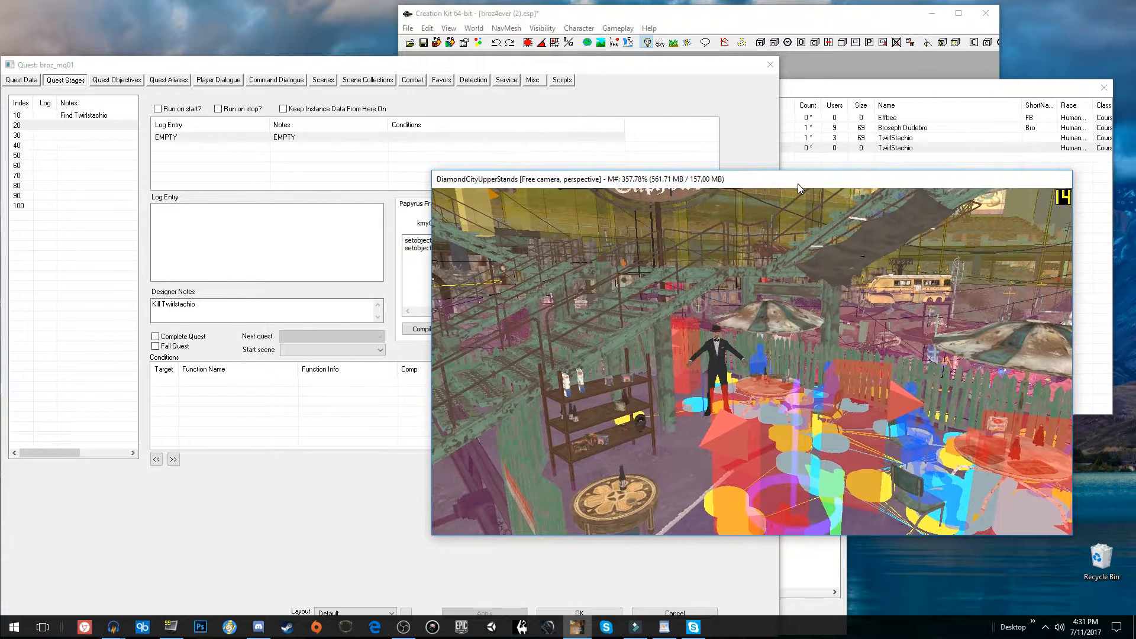
click(761, 42)
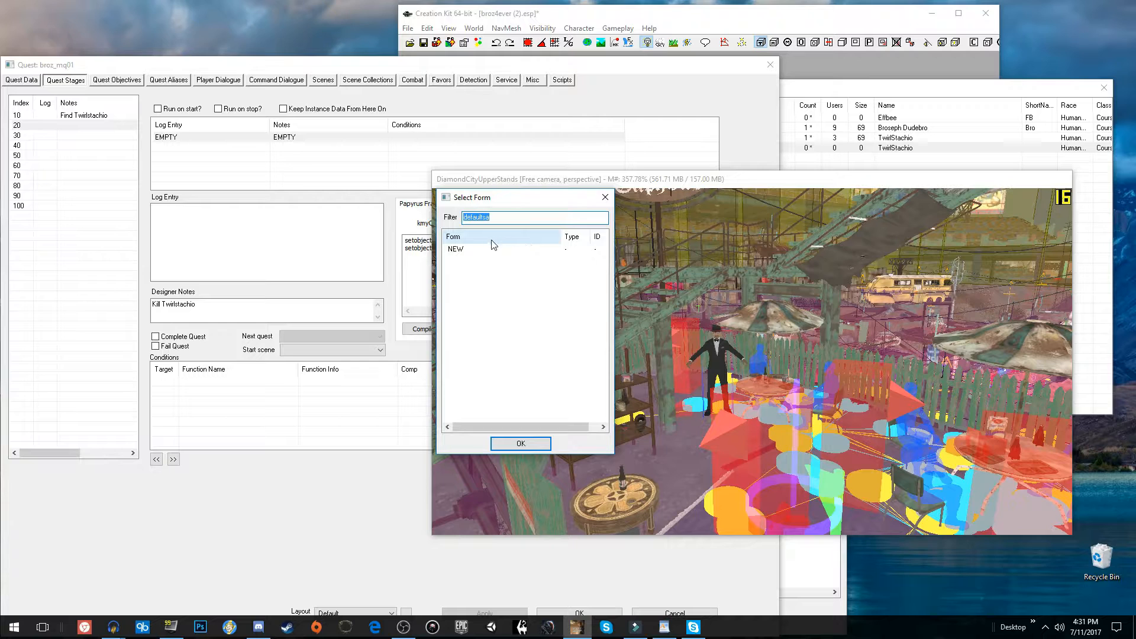
click(504, 220)
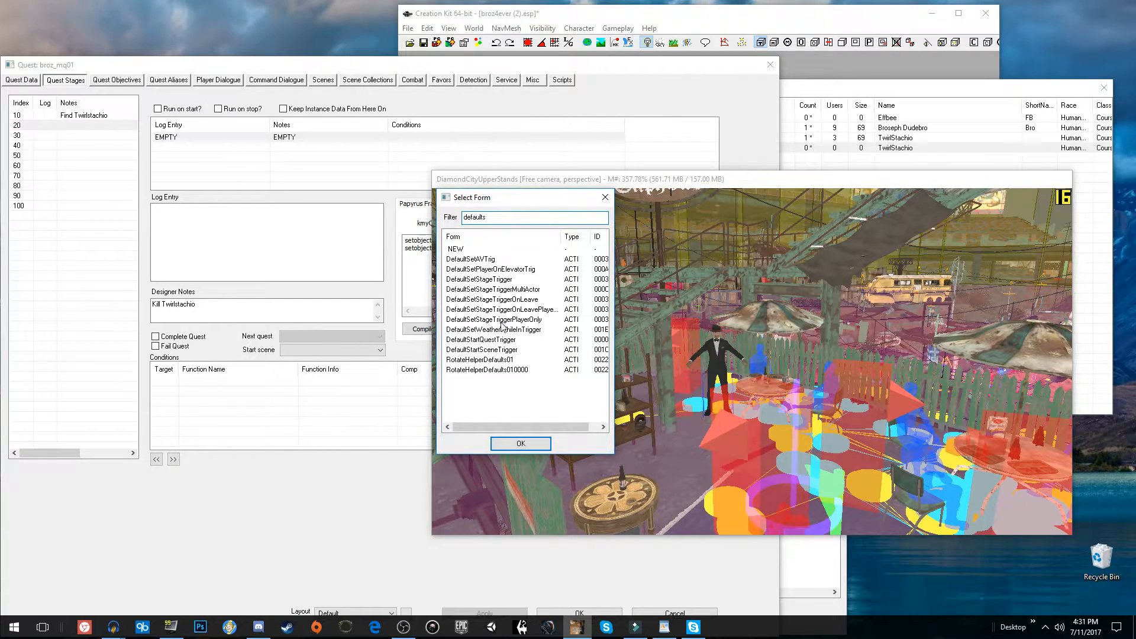
click(501, 320)
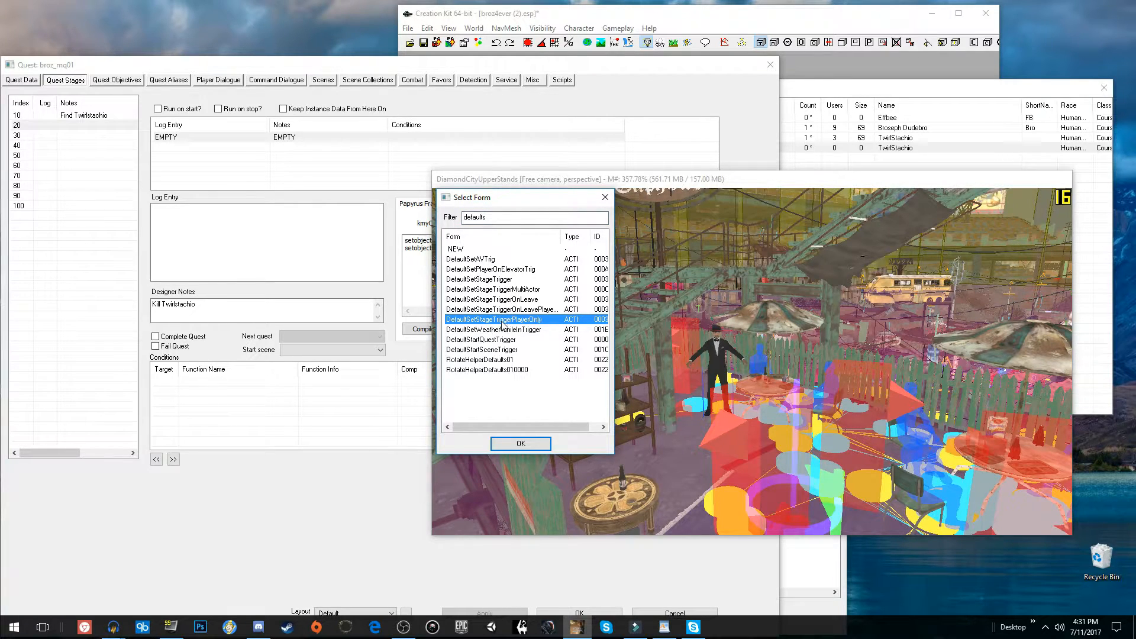
click(475, 250)
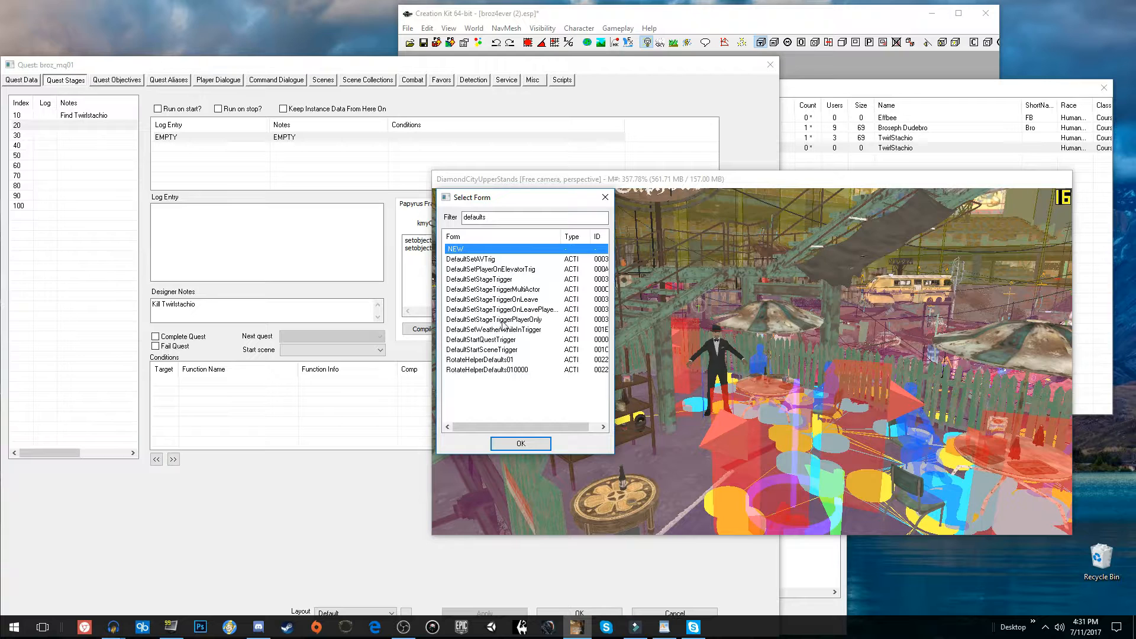
double_click(530, 320)
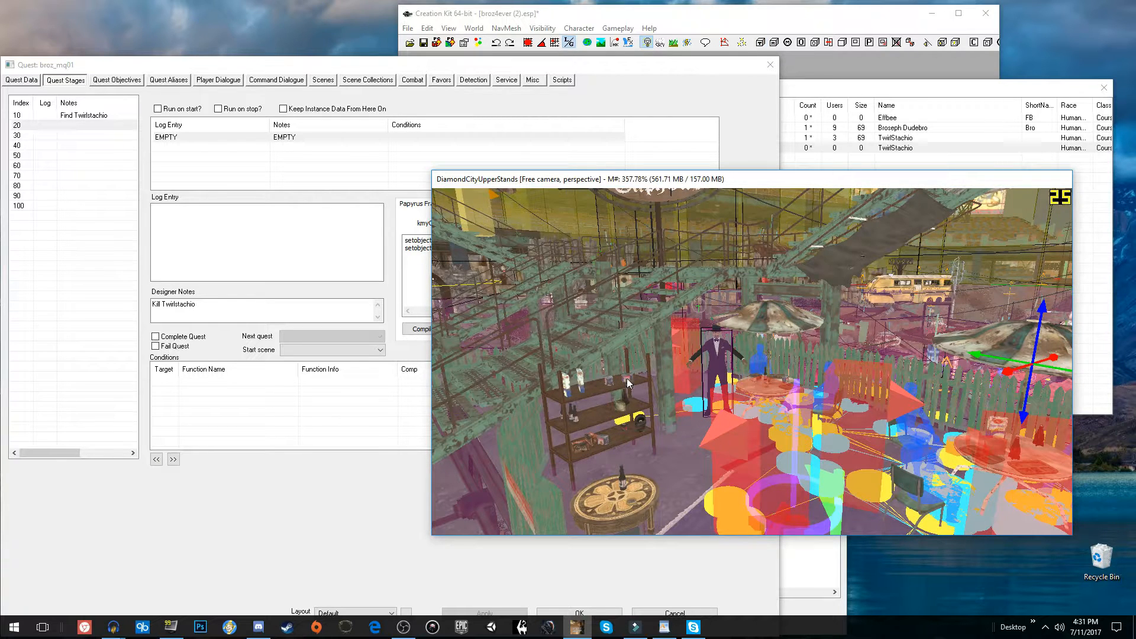
click(704, 332)
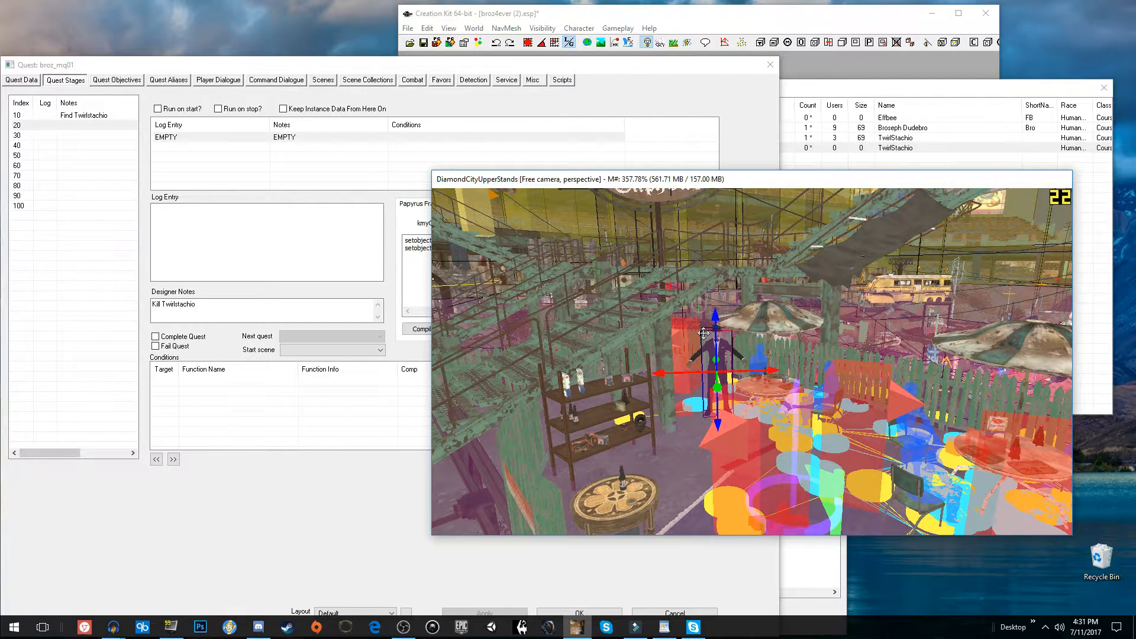
Move the trigger volume across the fenced Colonial Taphouse patio so it covers the entrance near Twirlstachio.
drag(766, 370, 848, 452)
scroll(751, 361, down, 3)
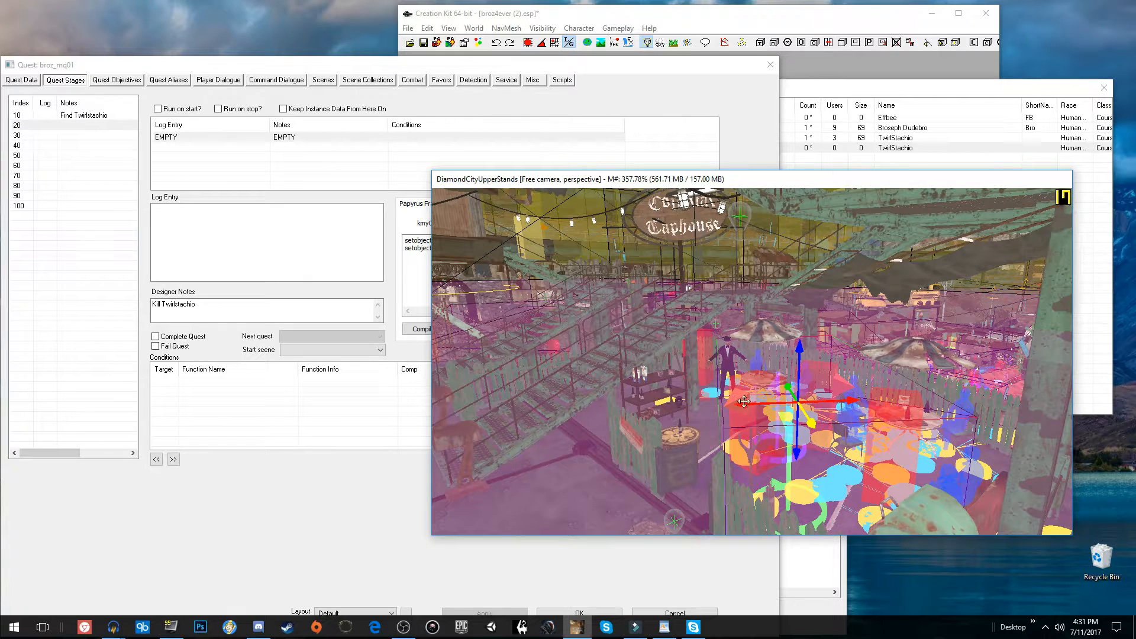
drag(746, 407, 711, 407)
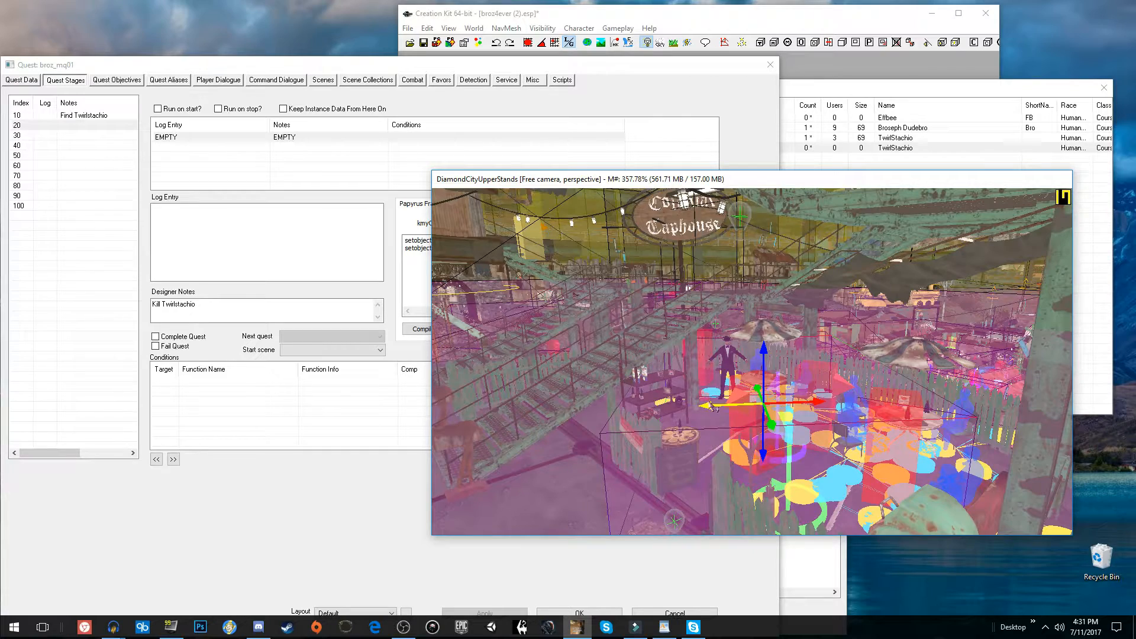
shift+middle_drag(709, 406, 675, 438)
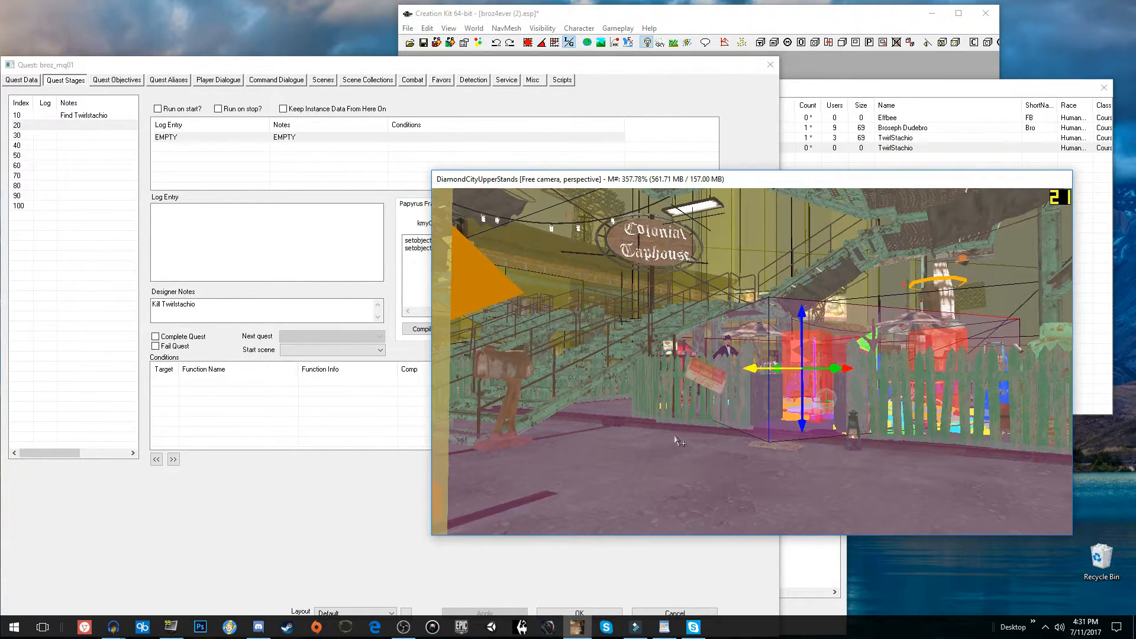
Set the myQuest property of the trigger's defaultrefontriggerenter script to broz_mq01.
double_click(766, 412)
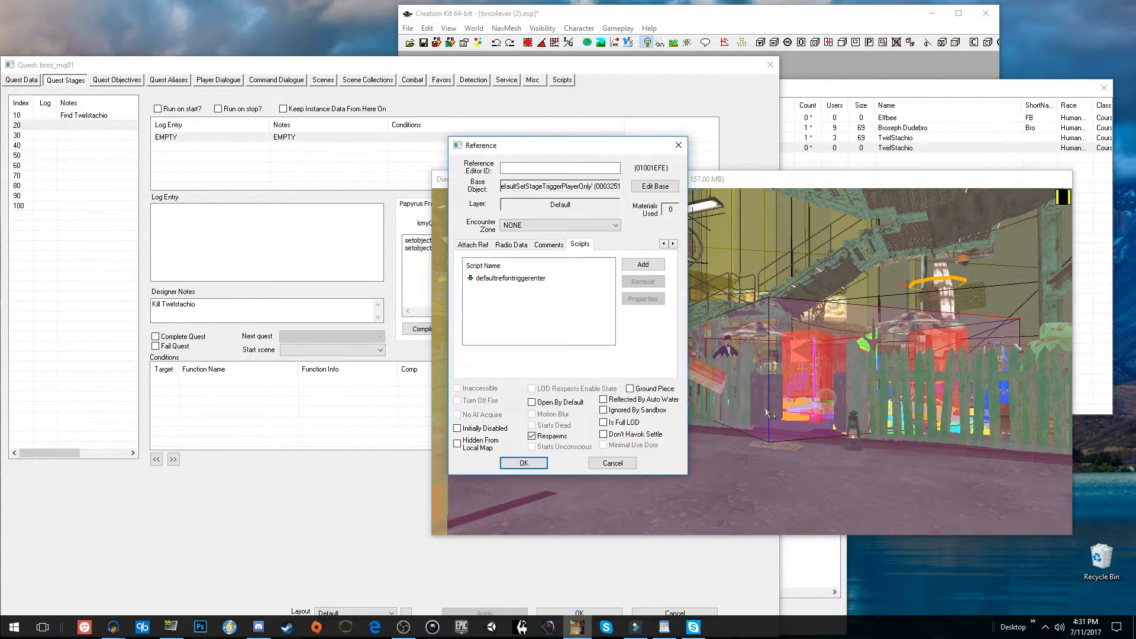
double_click(537, 282)
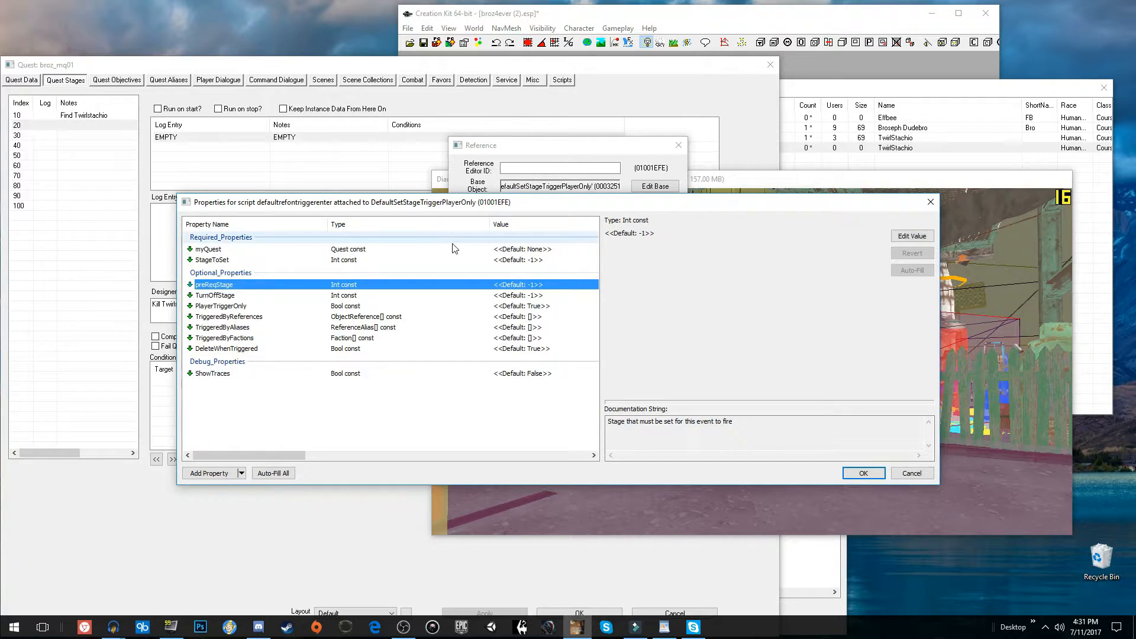
click(489, 249)
click(911, 235)
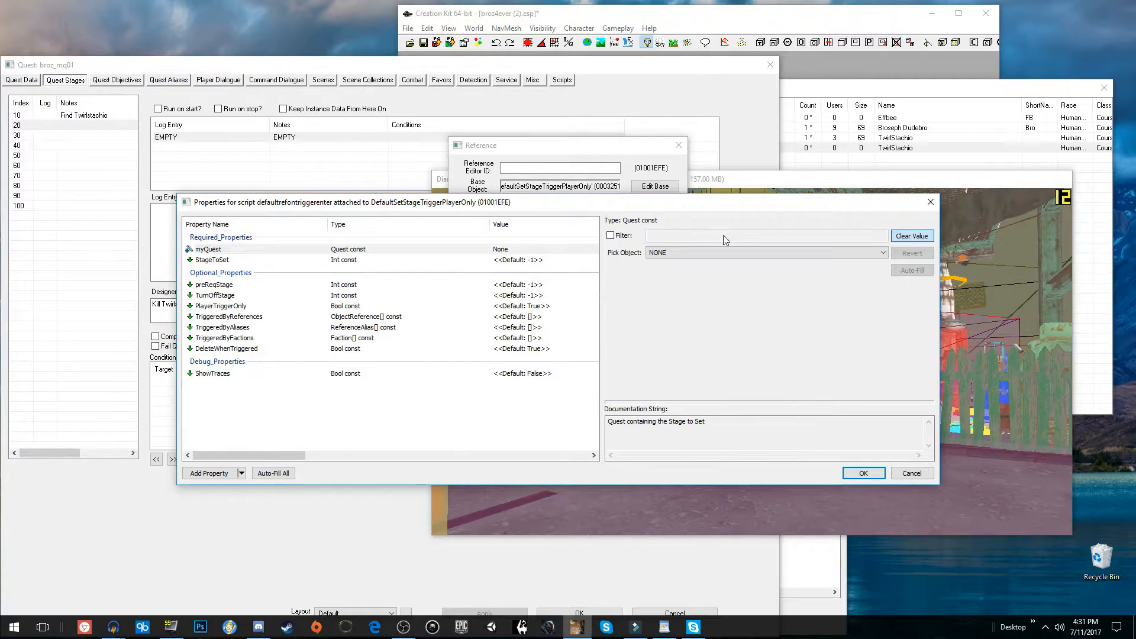
click(610, 235)
text(br)
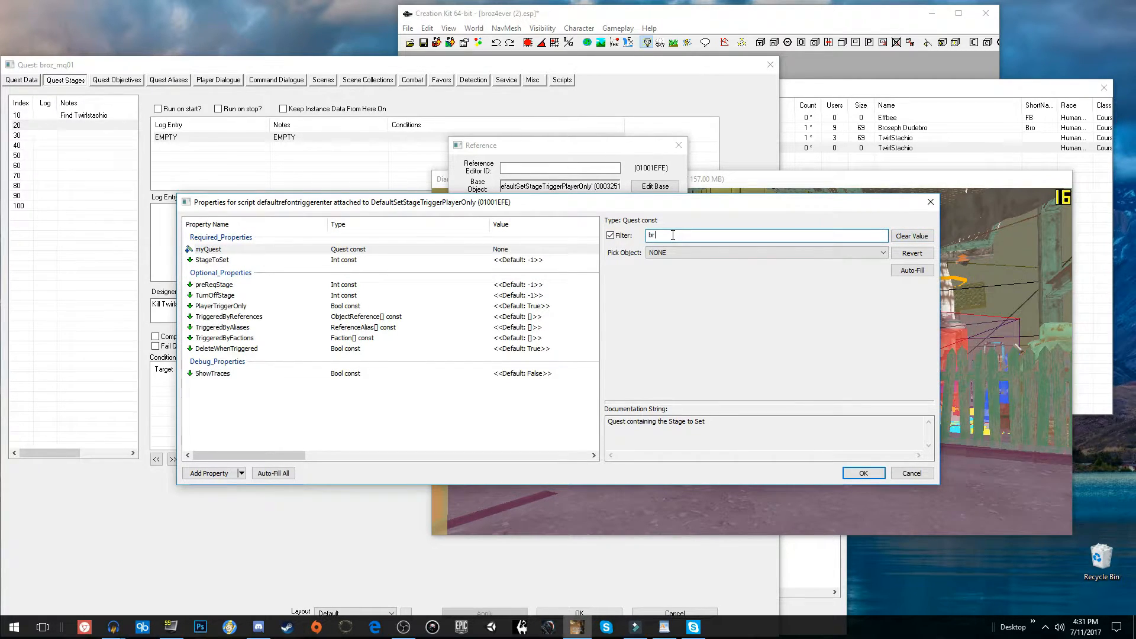
text(oz_mq01)
click(719, 252)
click(719, 264)
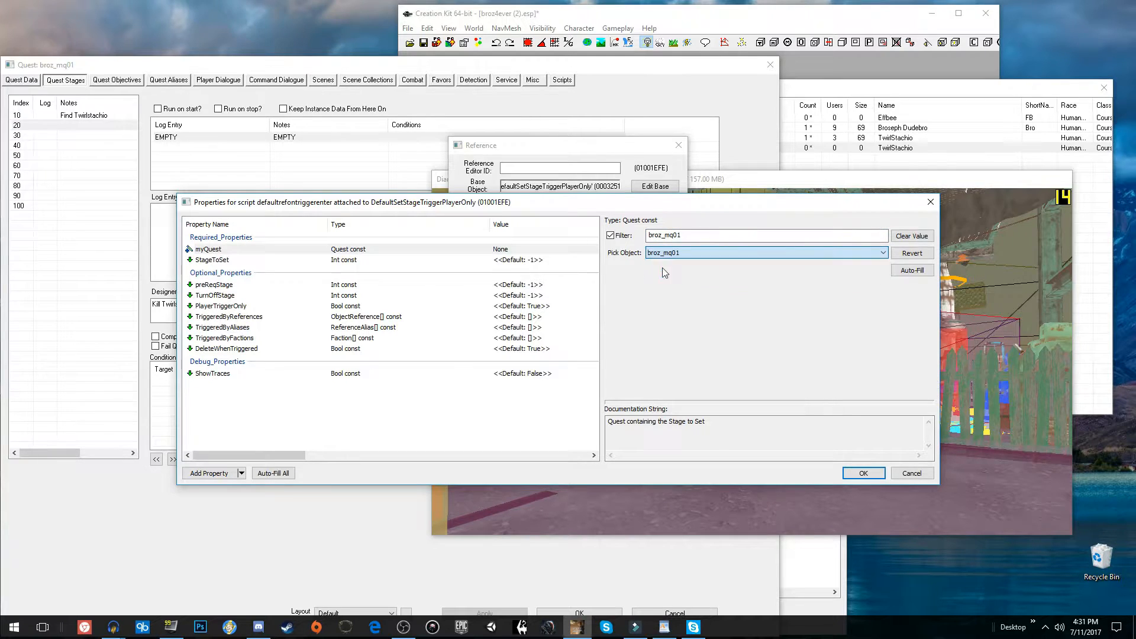
Enter a value for the trigger script's StageToSet property and accept the script and reference changes.
click(523, 261)
click(911, 235)
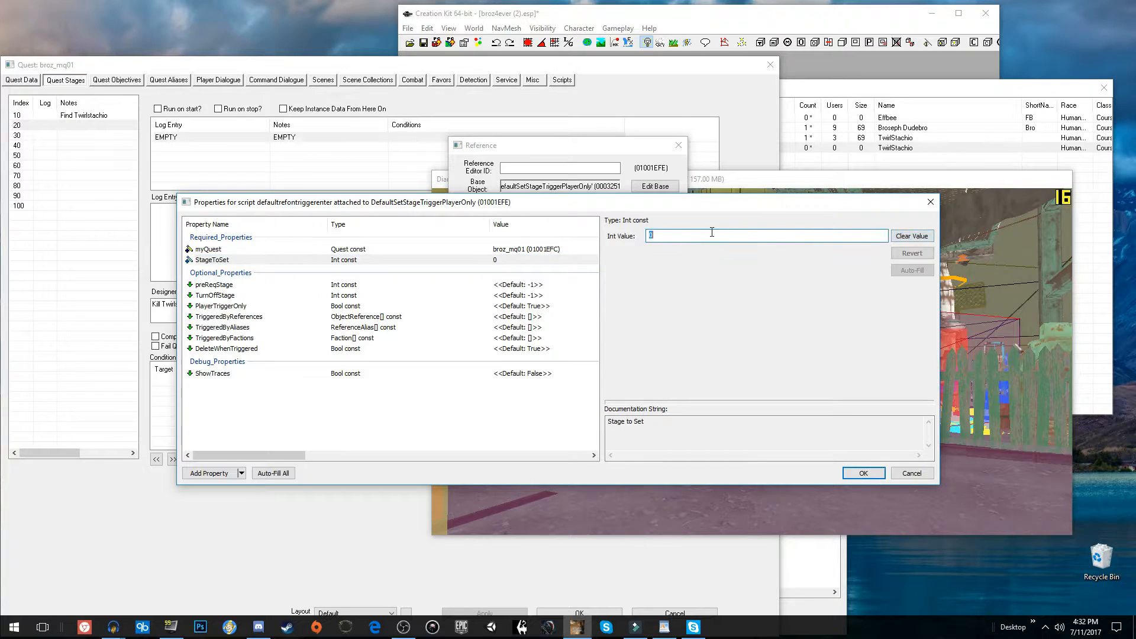
key(Return)
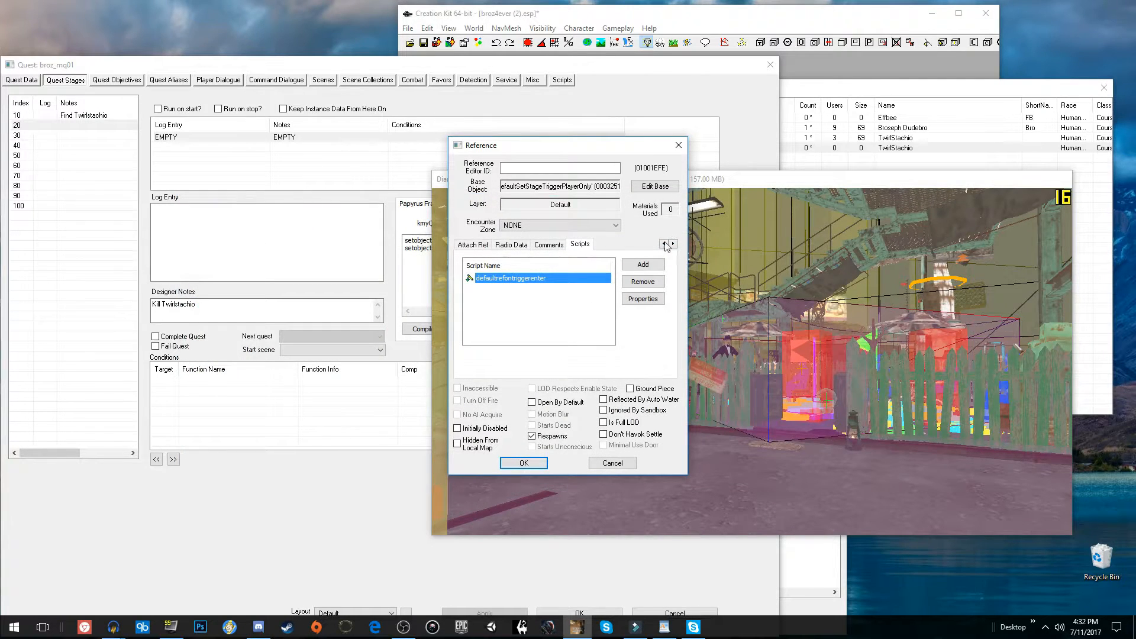
click(523, 463)
scroll(759, 412, down, 3)
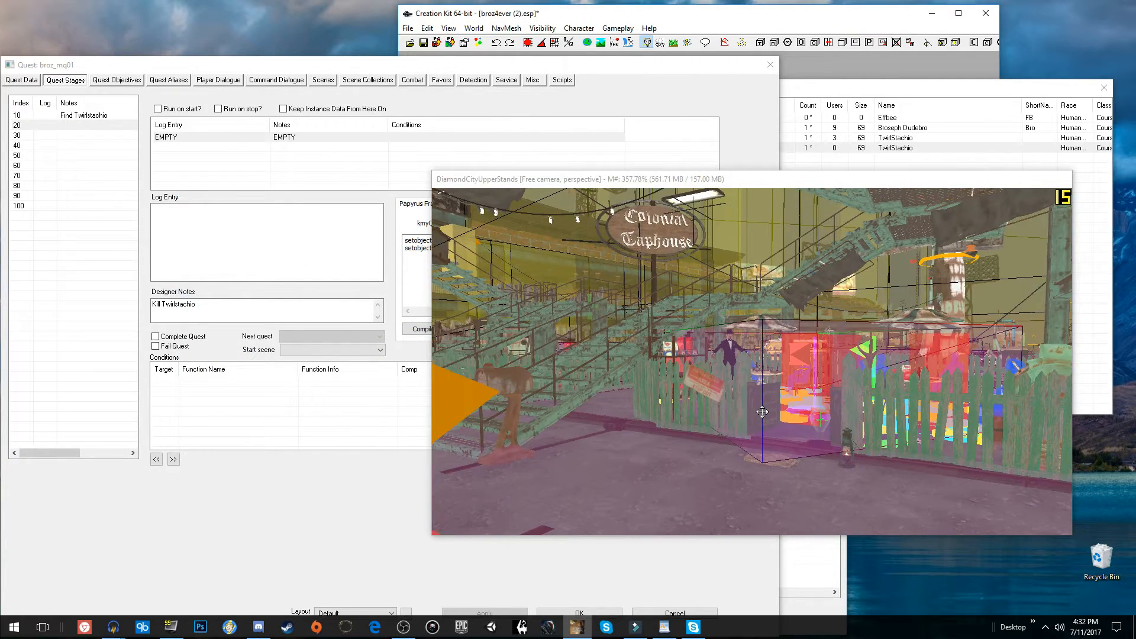
shift+middle_drag(766, 417, 780, 441)
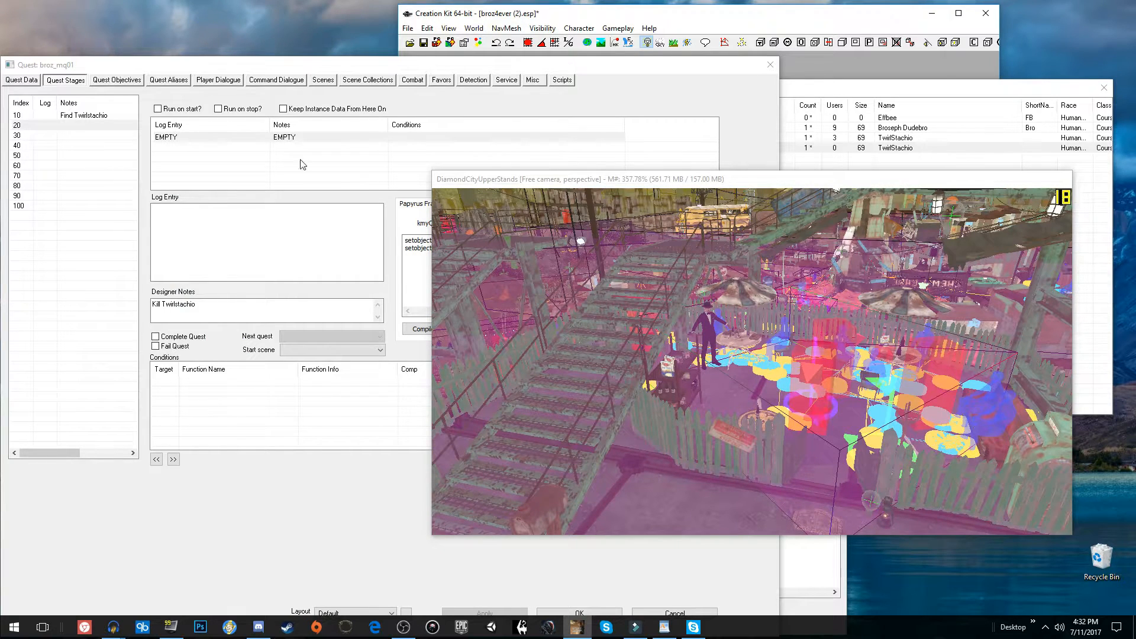
Create the Alias_TwirlStachio property for the Papyrus fragment of quest stage 20.
drag(207, 64, 271, 65)
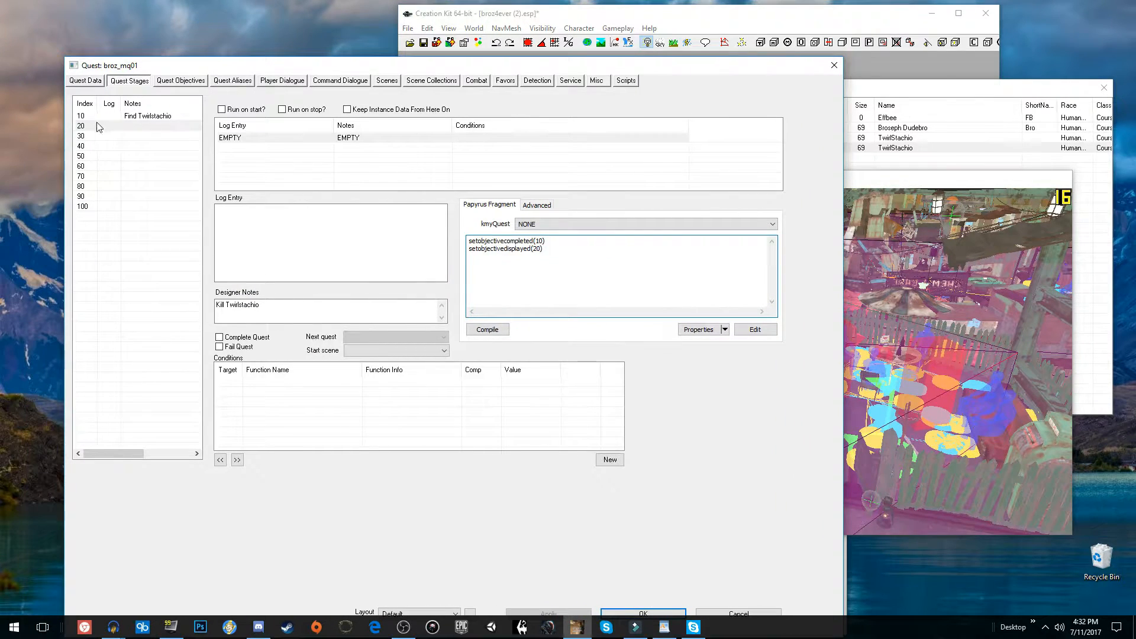
drag(544, 249, 413, 247)
click(574, 248)
key(Return)
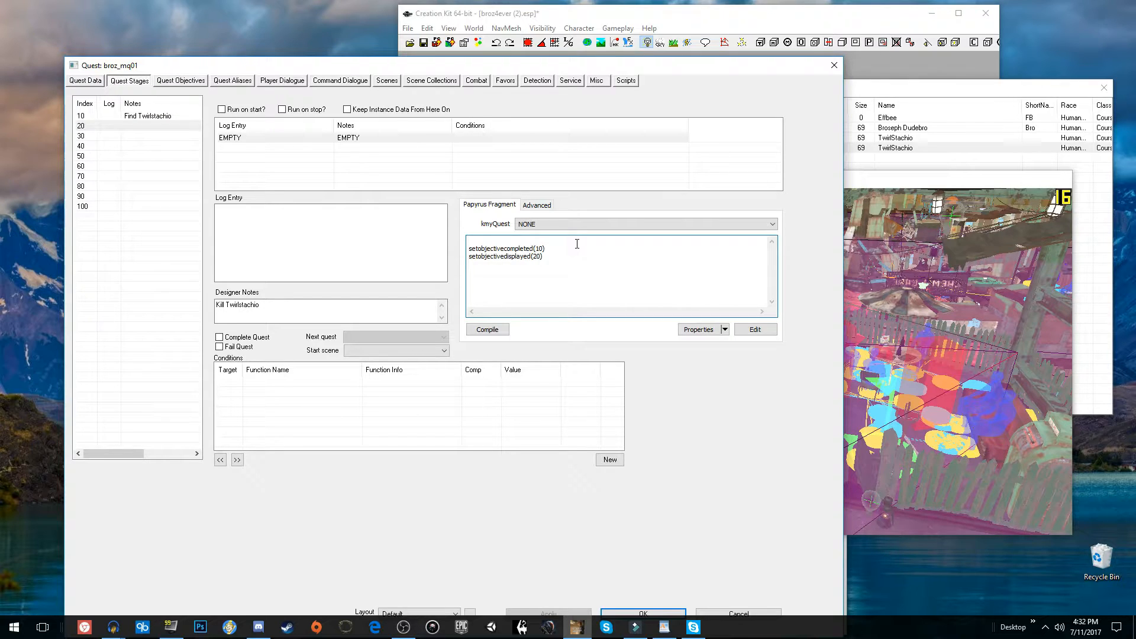
click(724, 329)
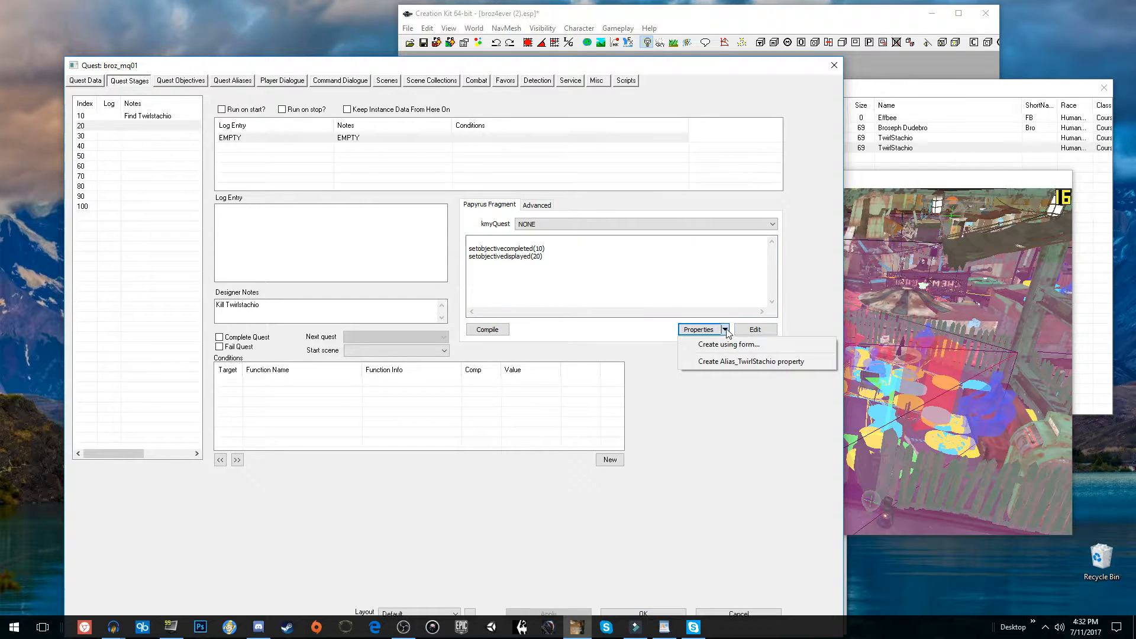
click(803, 364)
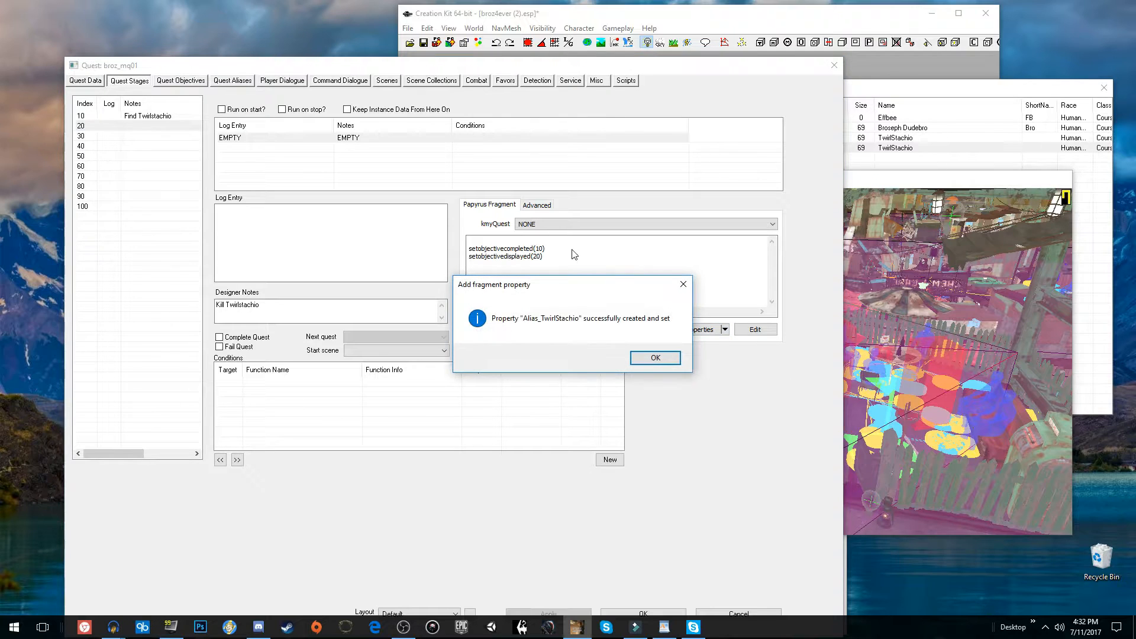
click(656, 358)
Add the line "Alias_Twirlstachio.GetActorRef().addtofaction(Playerenemyfaction)" above the objective commands in the stage 20 fragment.
click(513, 241)
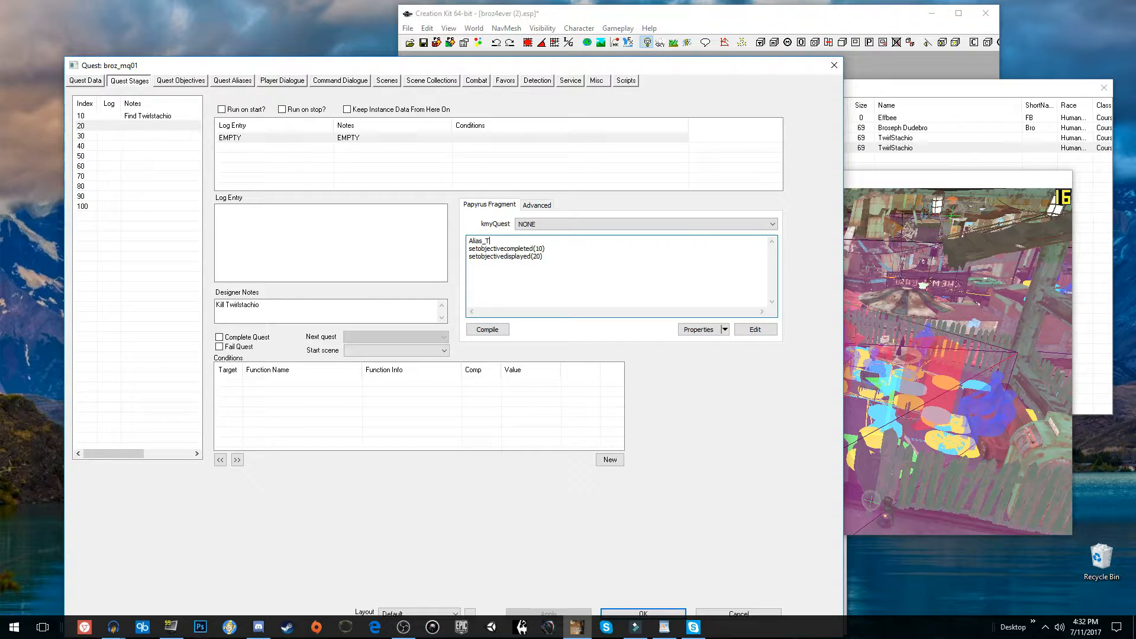
text(Twirlstachio.GetActorRef().addtofaction(Playerenemyfaction)
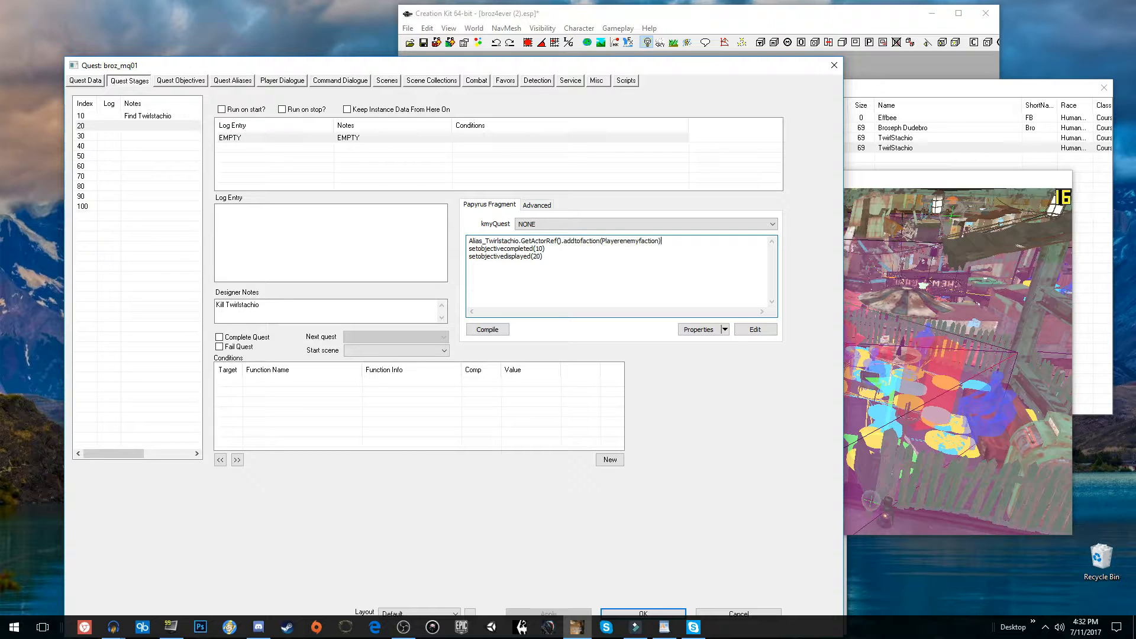
key(Return)
key(Return)
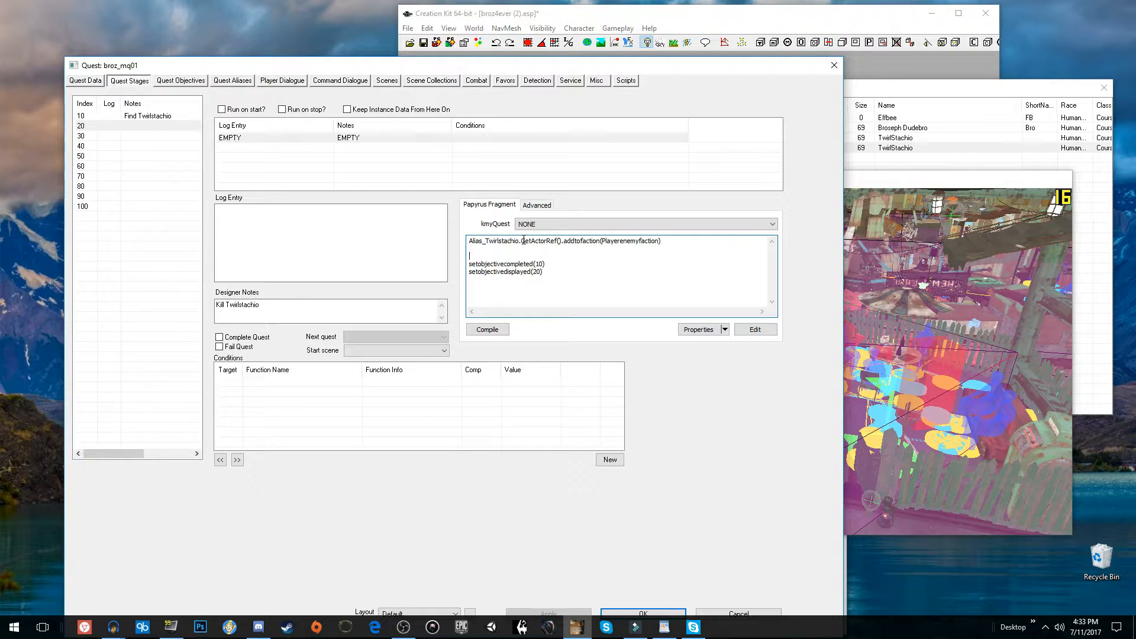
key(Delete)
key(Delete)
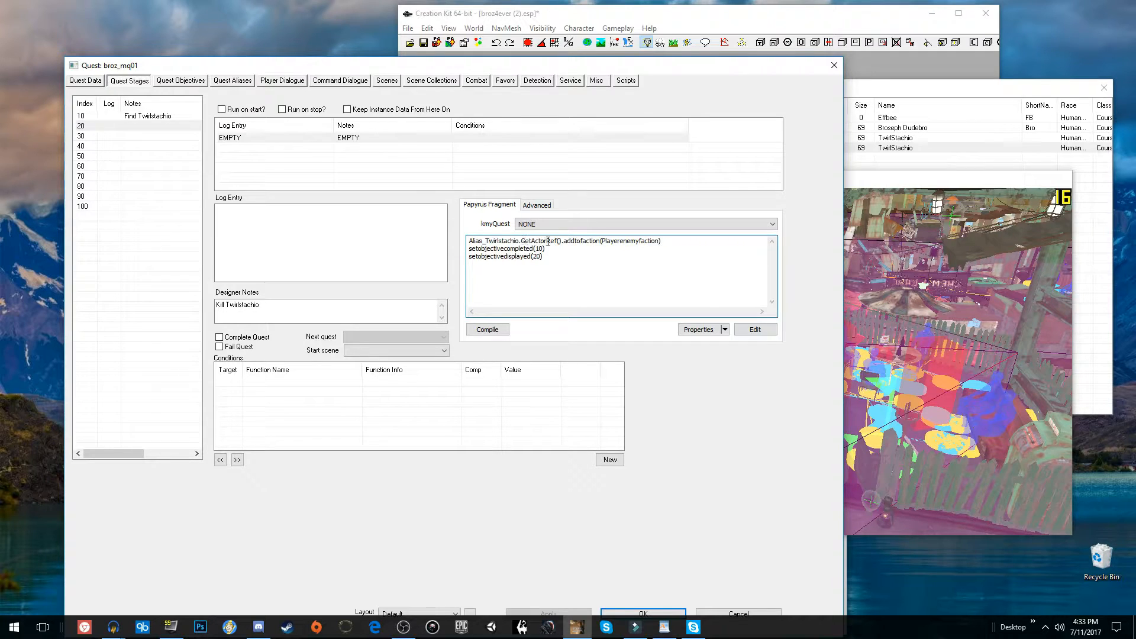
Add a Faction property named Playerenemyfaction to the quest fragment script, check its assigned faction and accept the properties.
drag(603, 241, 663, 241)
click(698, 328)
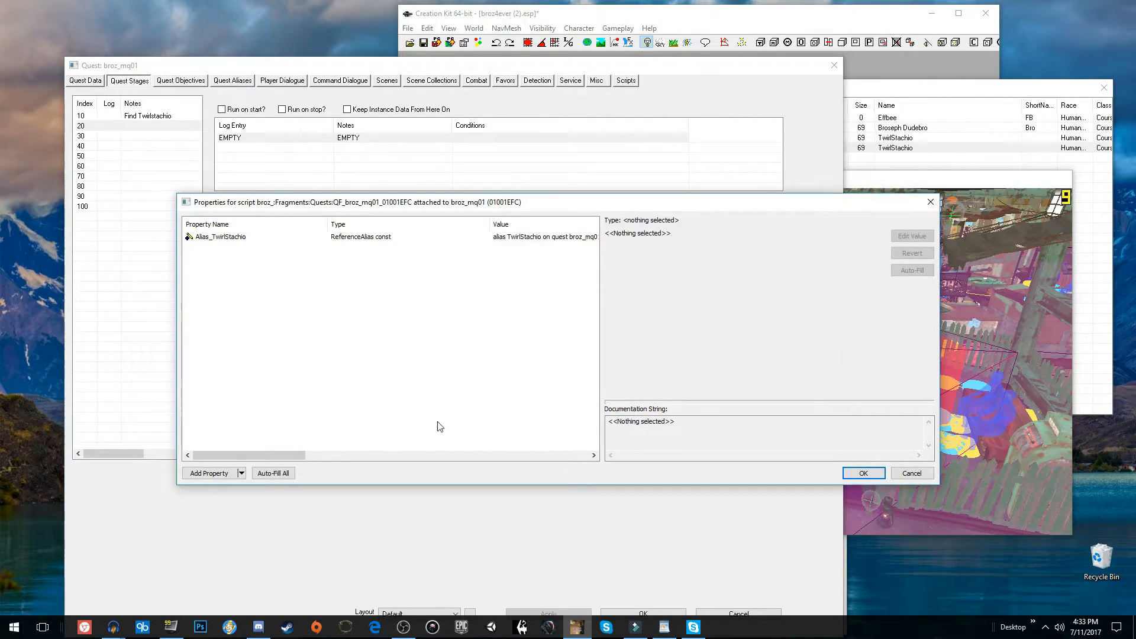
click(205, 473)
click(255, 244)
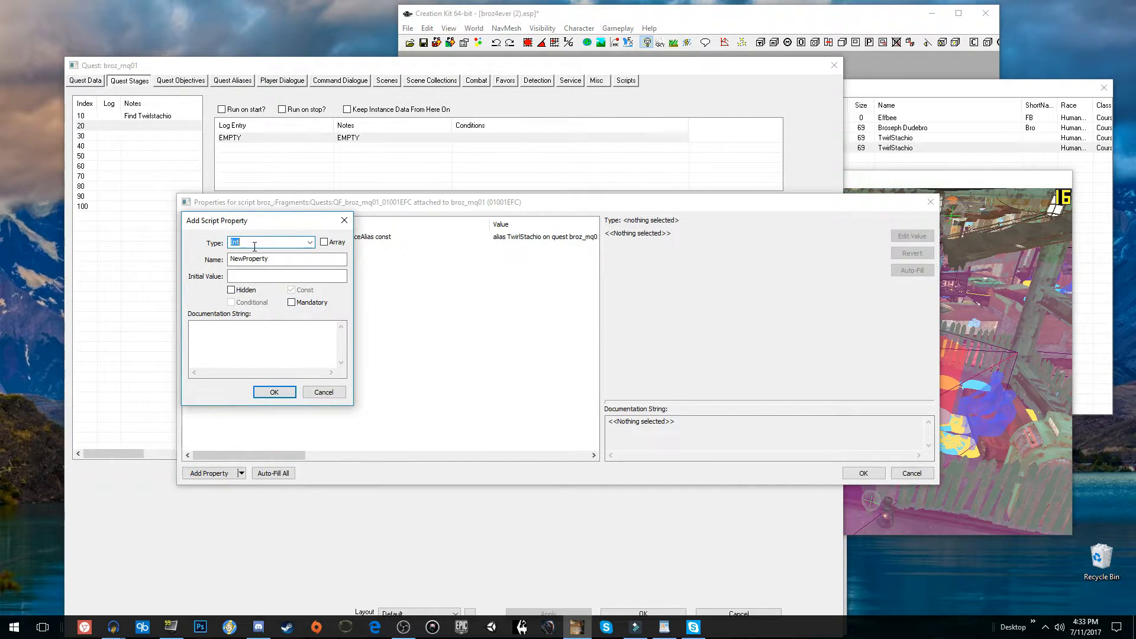
text(faction)
key(Tab)
text(Playerenemyfaction)
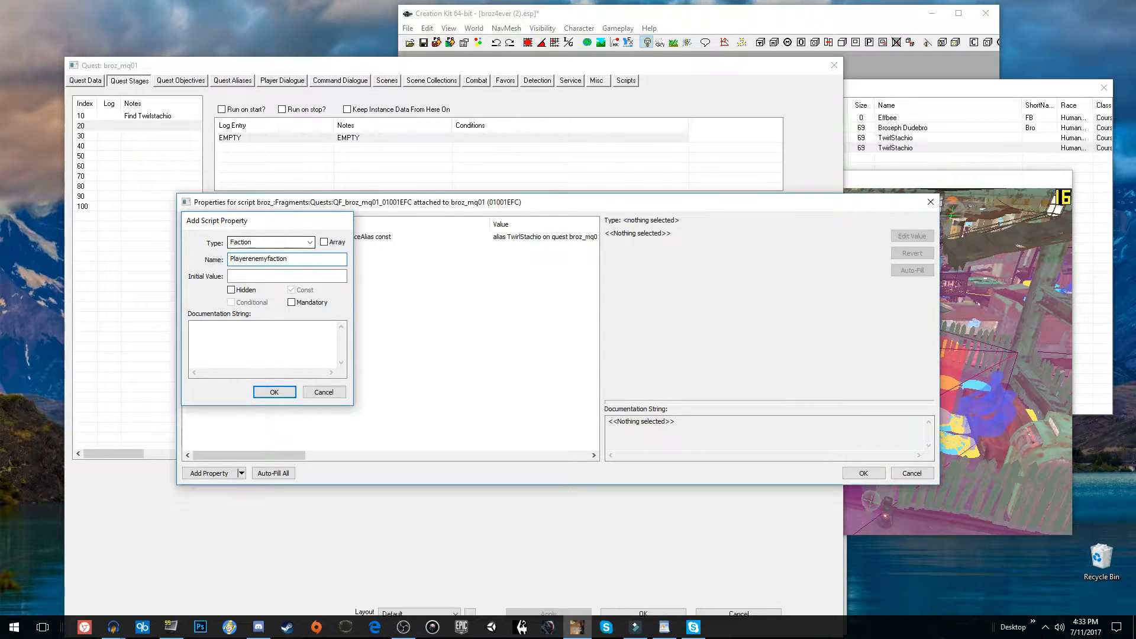
key(Return)
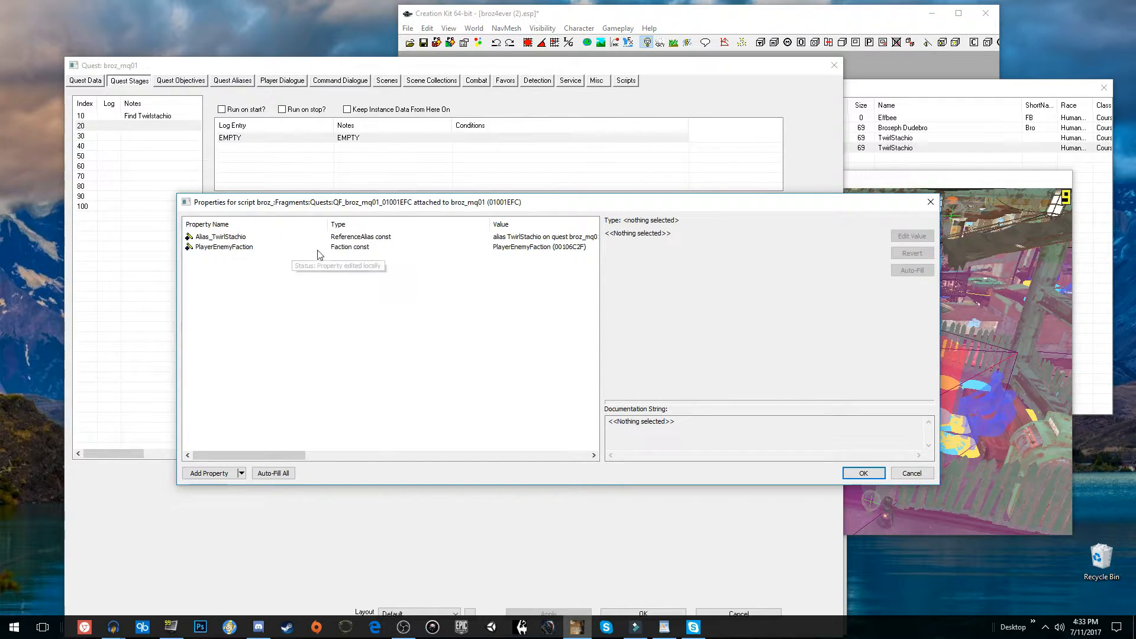
click(380, 248)
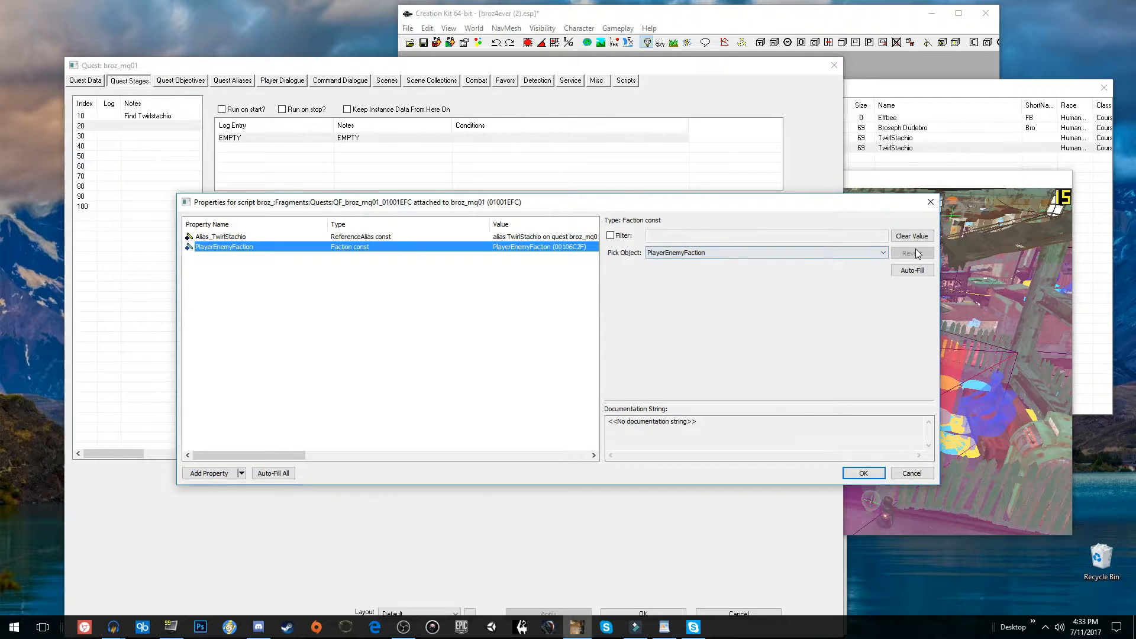
click(884, 253)
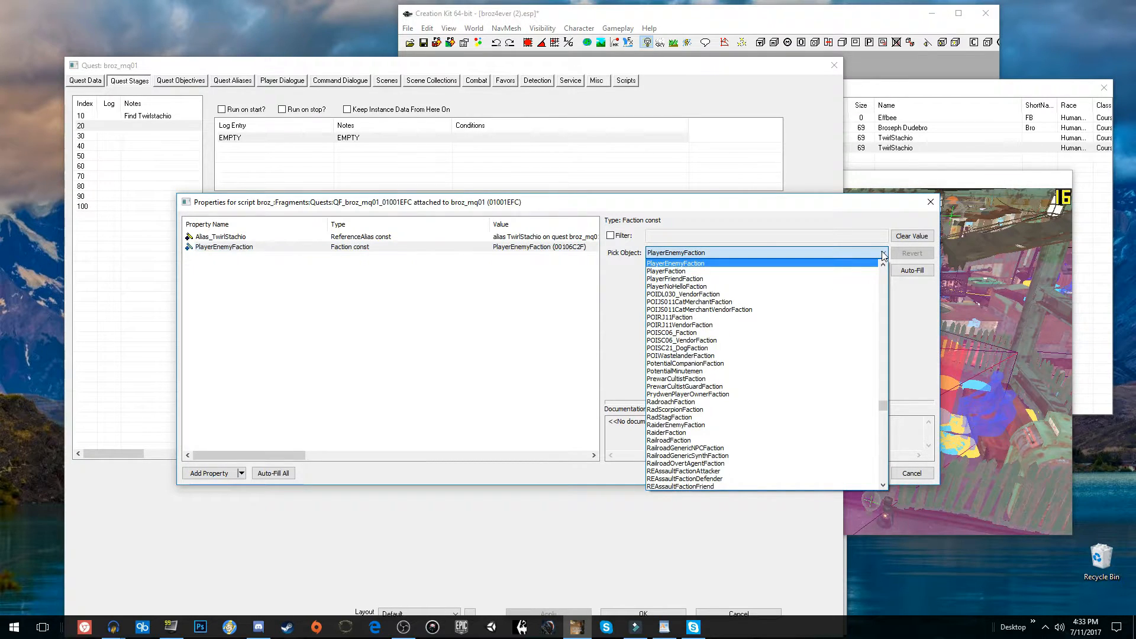
click(883, 254)
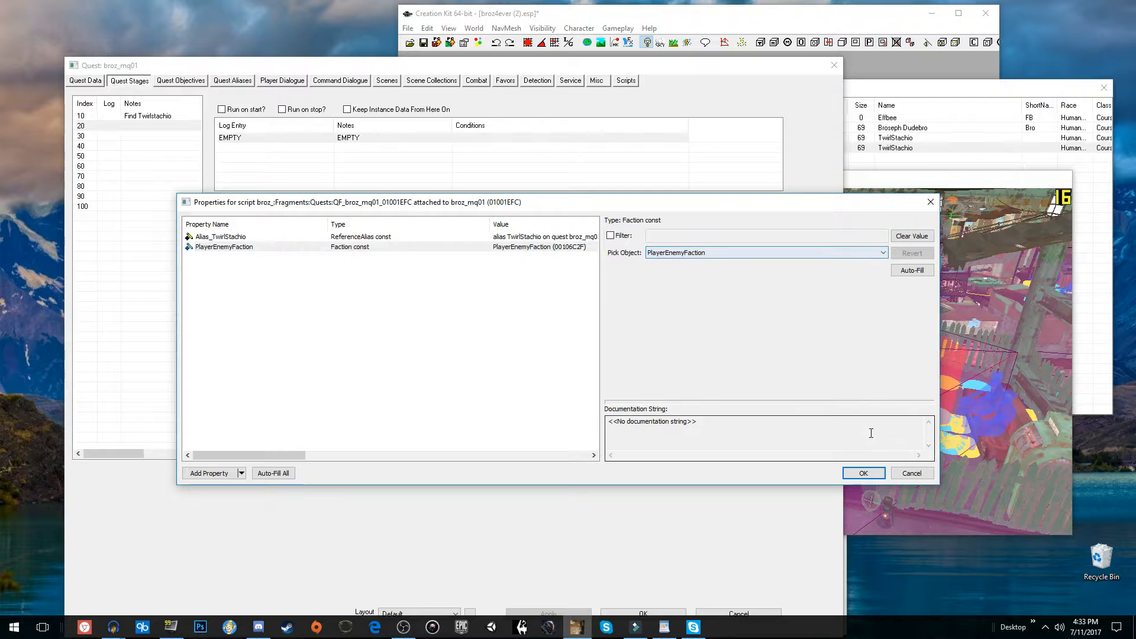
click(864, 472)
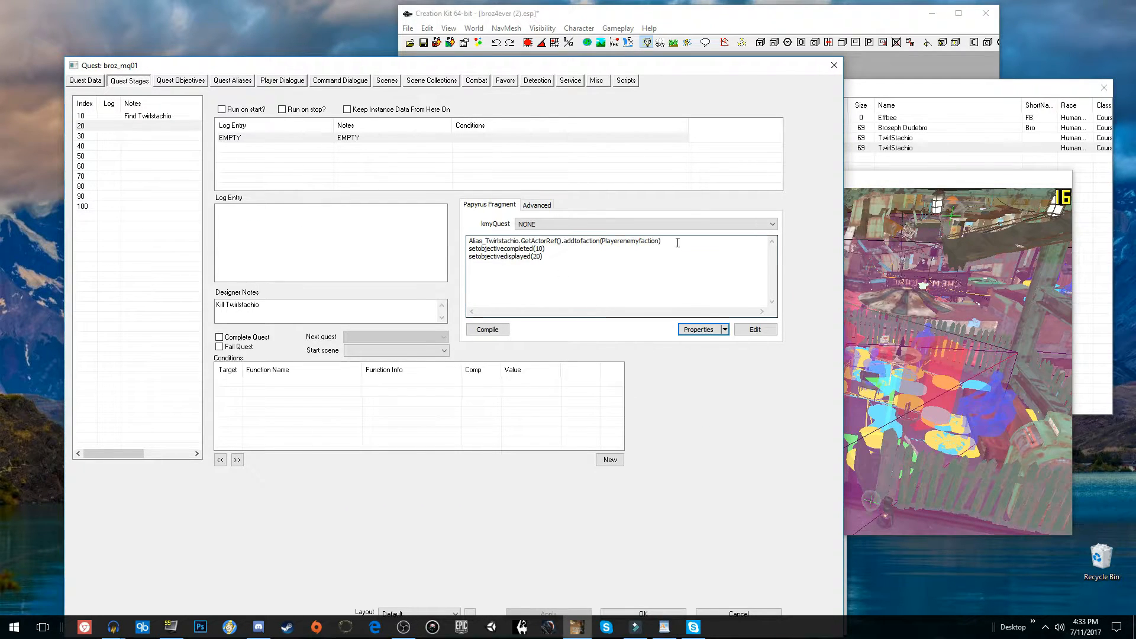
drag(678, 242, 469, 240)
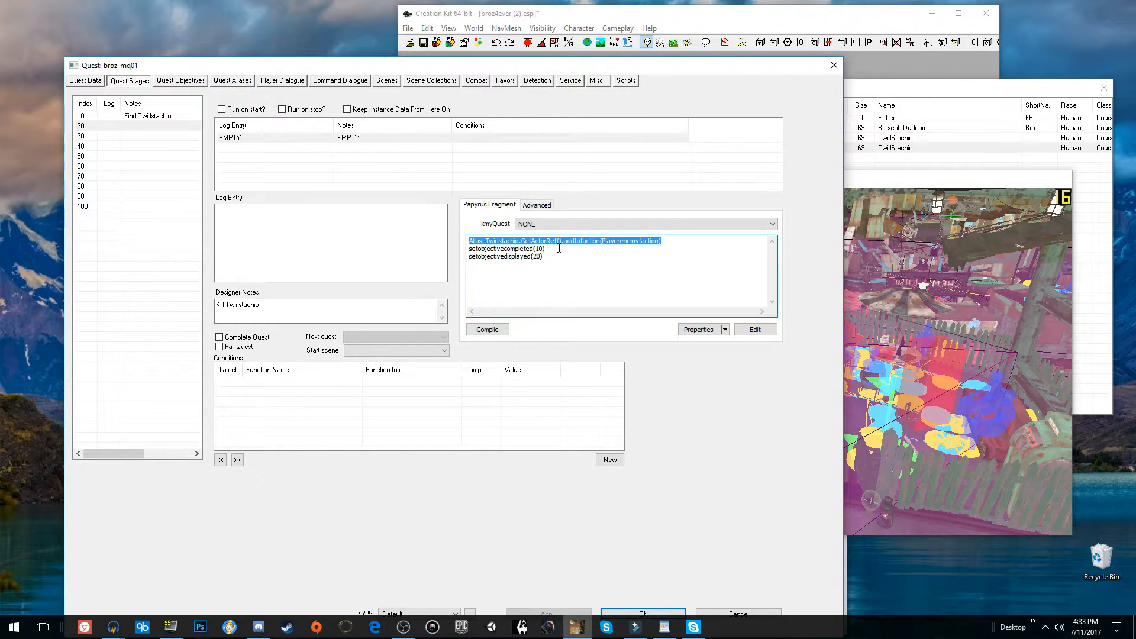
drag(557, 249, 468, 249)
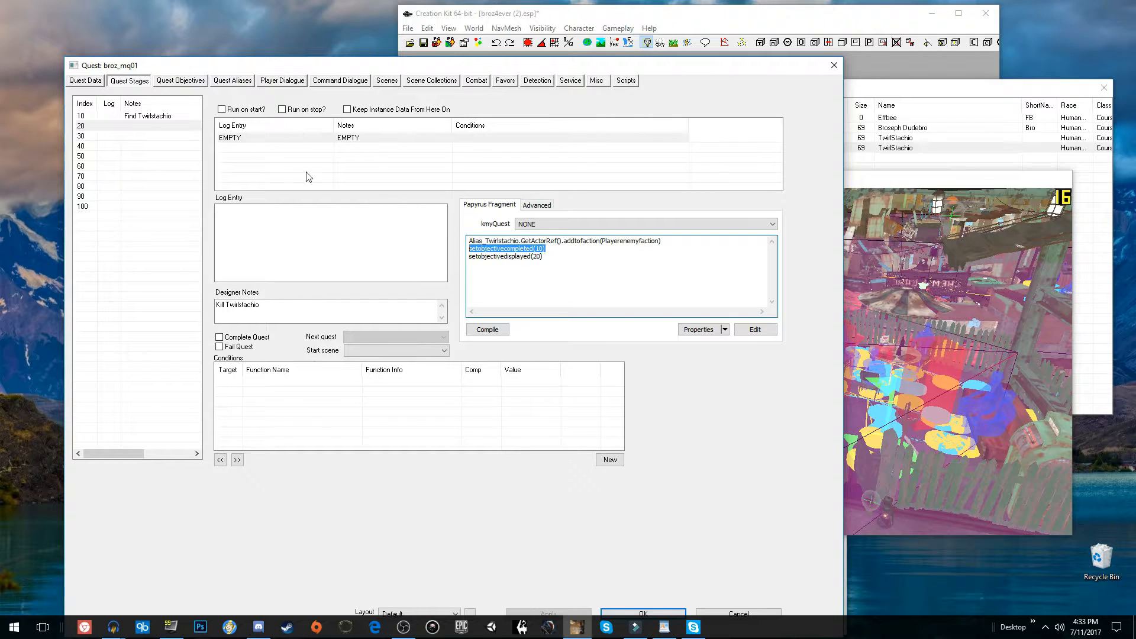
drag(543, 256, 468, 256)
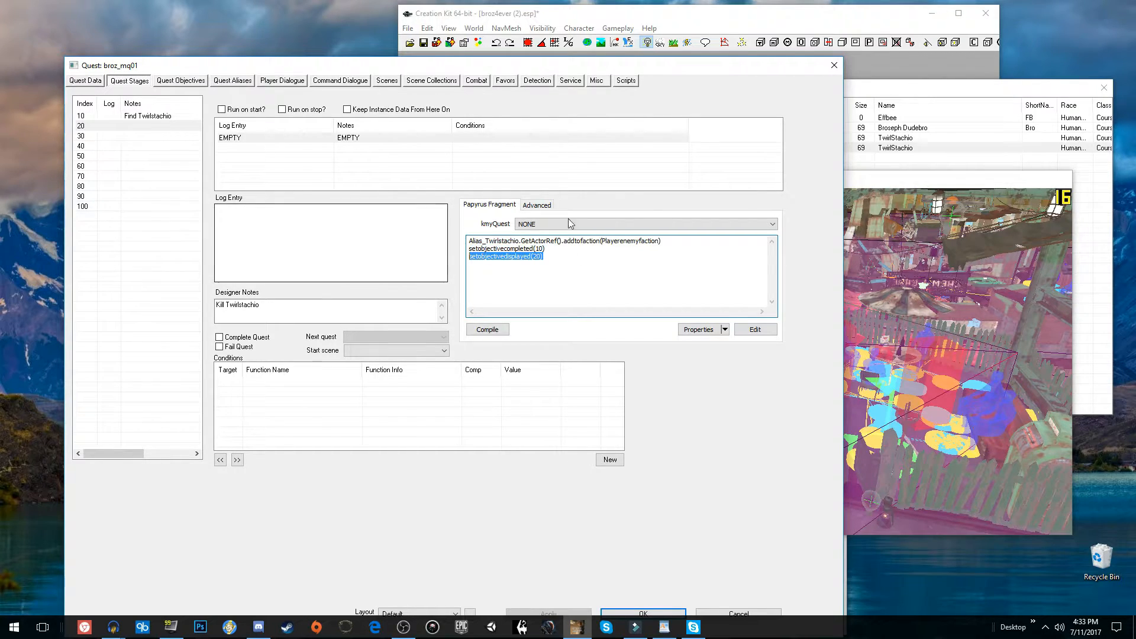
Change the Aggression and Confidence AI attributes of the actor brozTwirlStachioNPC01 and accept the actor's changes.
click(882, 93)
key(Delete)
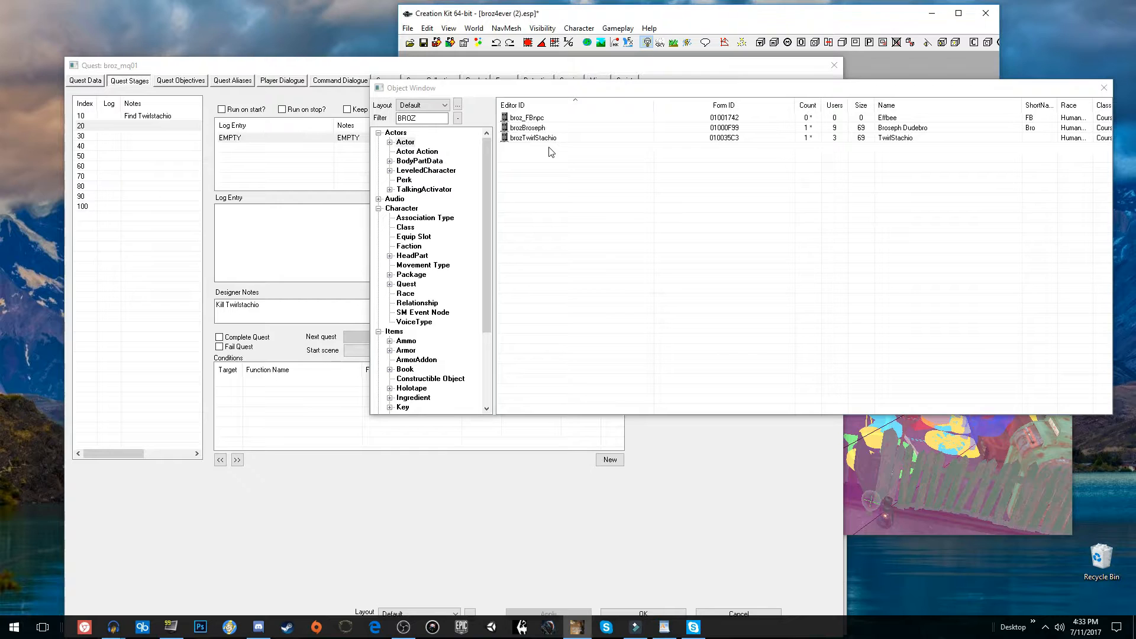
double_click(551, 149)
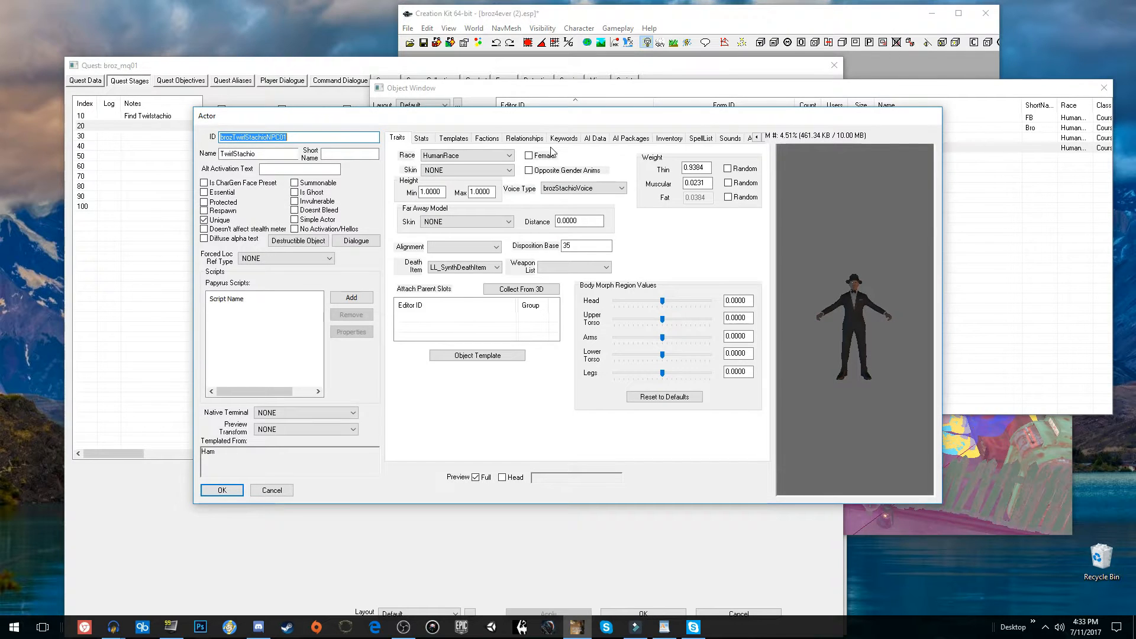
click(595, 138)
click(501, 177)
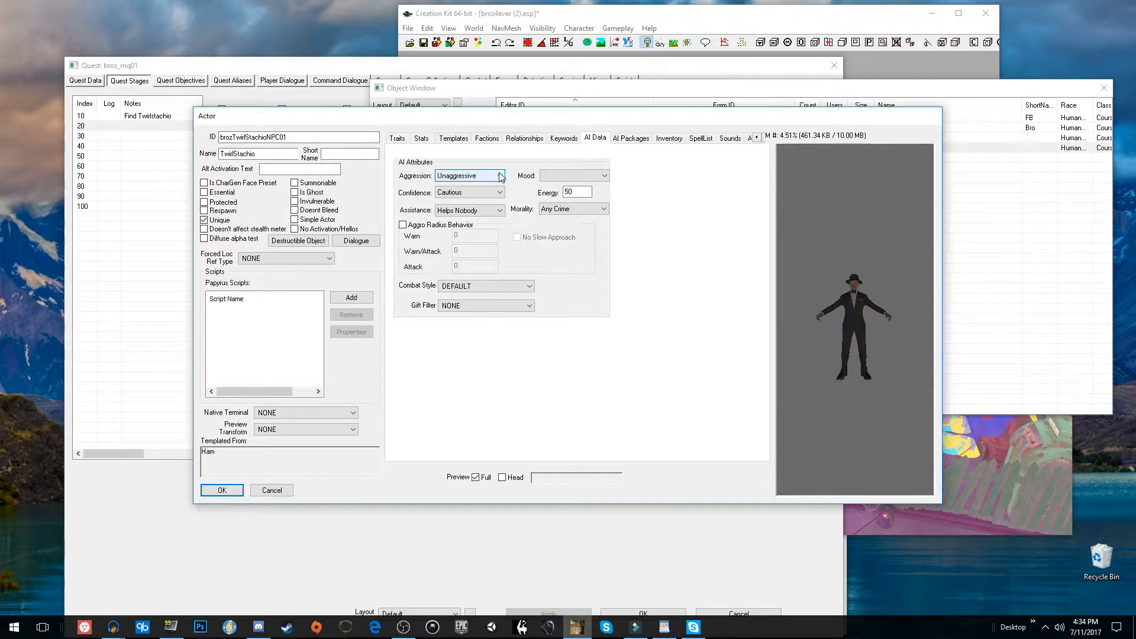
click(501, 175)
click(468, 190)
click(466, 194)
click(482, 235)
click(236, 490)
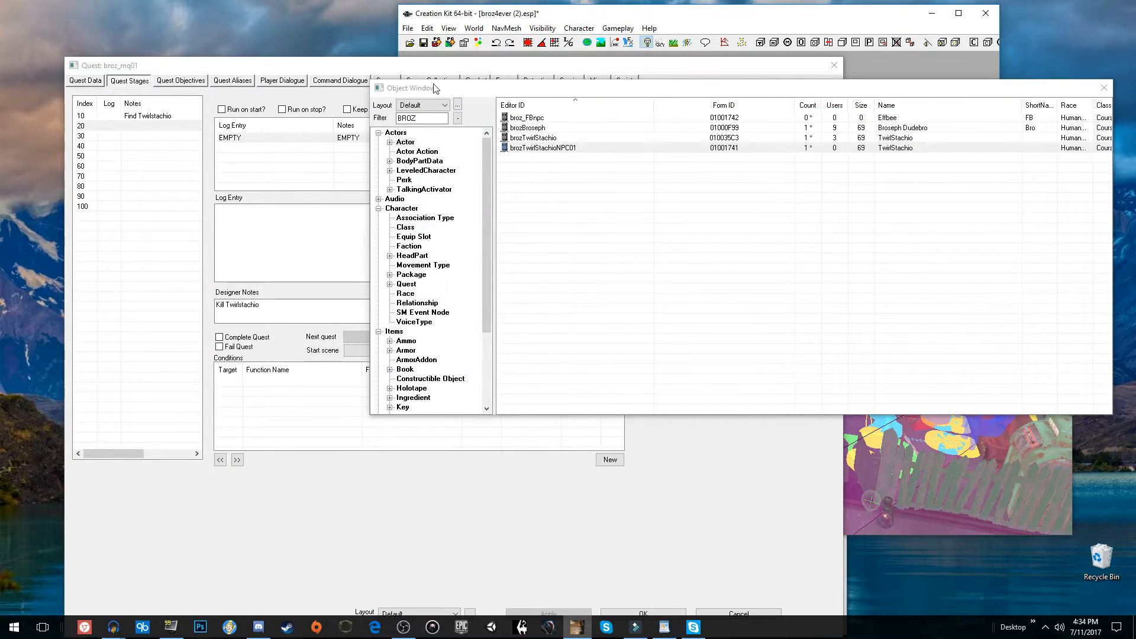
Check the addtofaction line of the stage 20 fragment and open the TwirlStachio reference alias of quest broz_mq01.
click(453, 72)
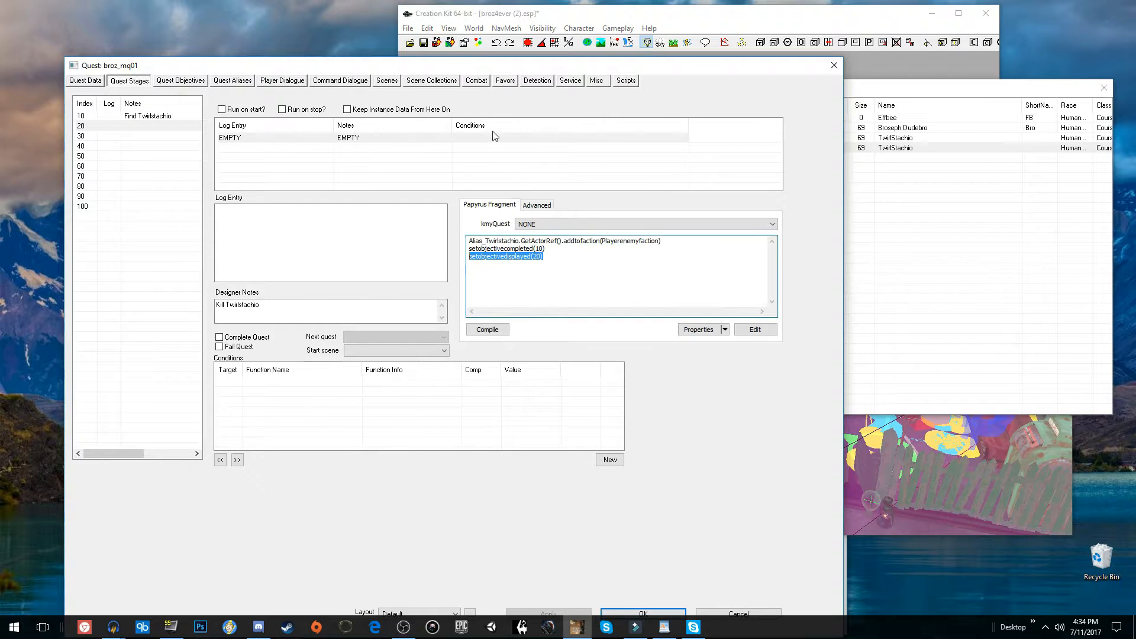
drag(675, 236, 468, 240)
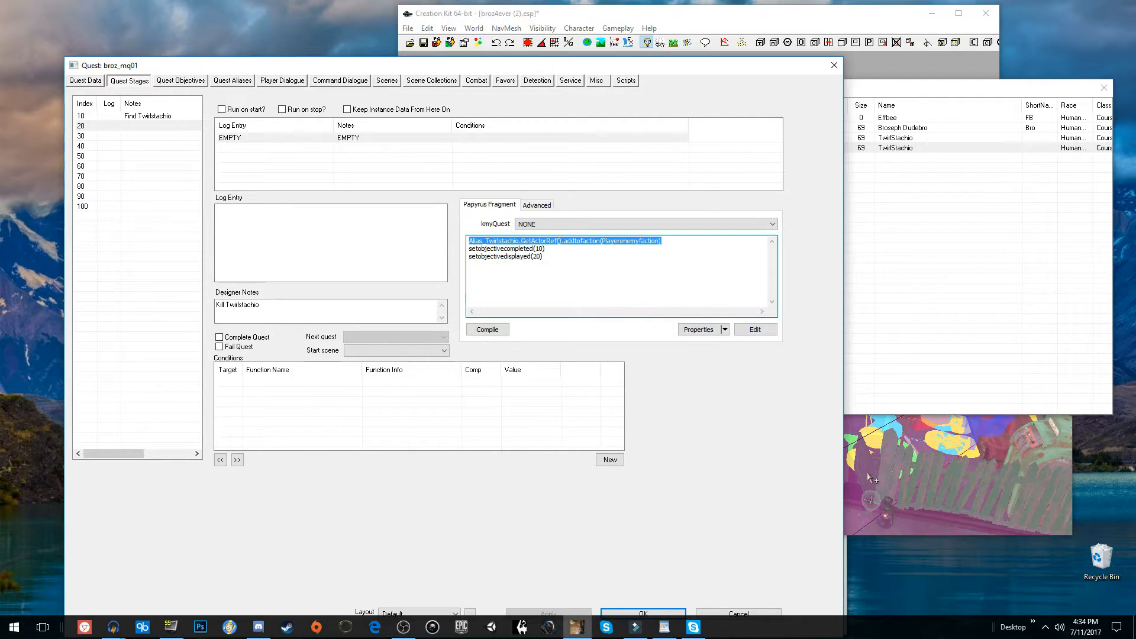
click(143, 135)
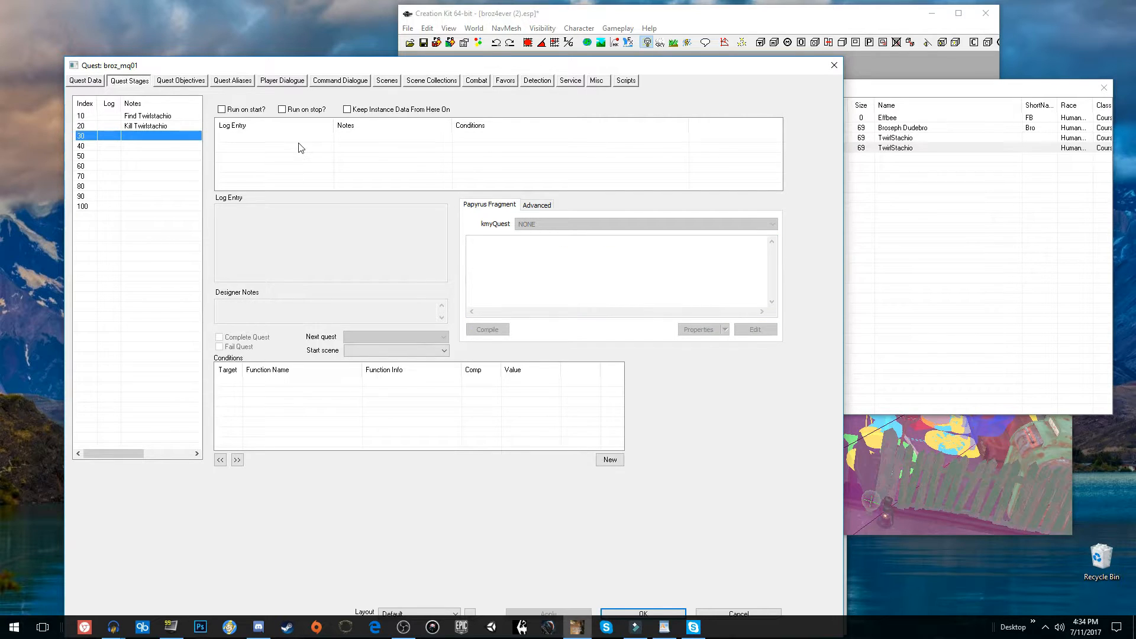
click(232, 82)
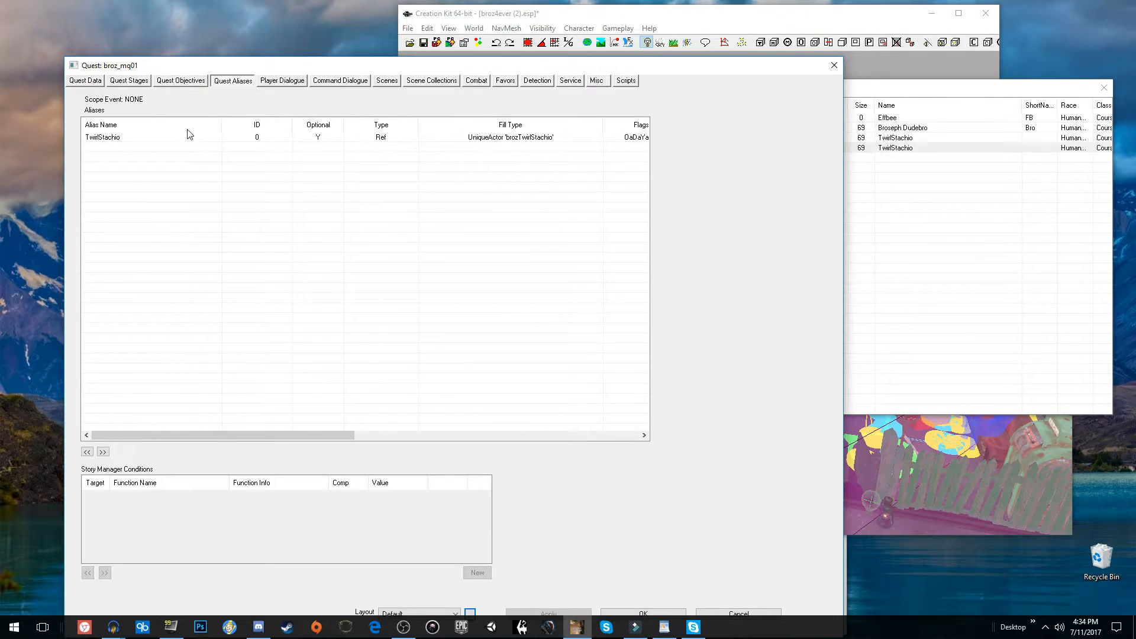
double_click(147, 135)
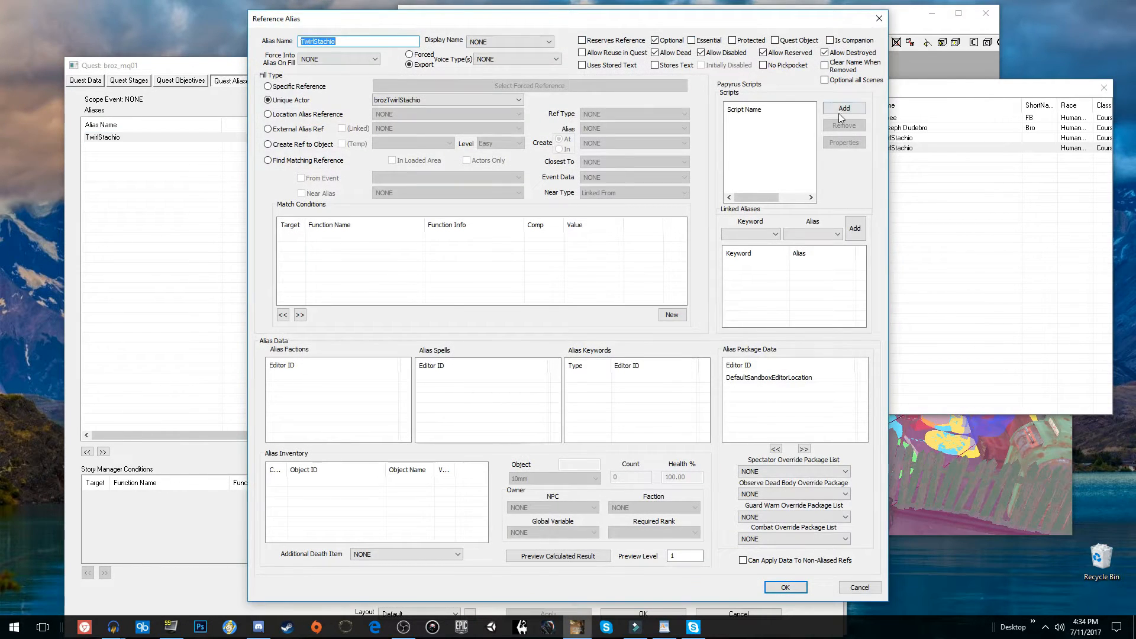
click(843, 109)
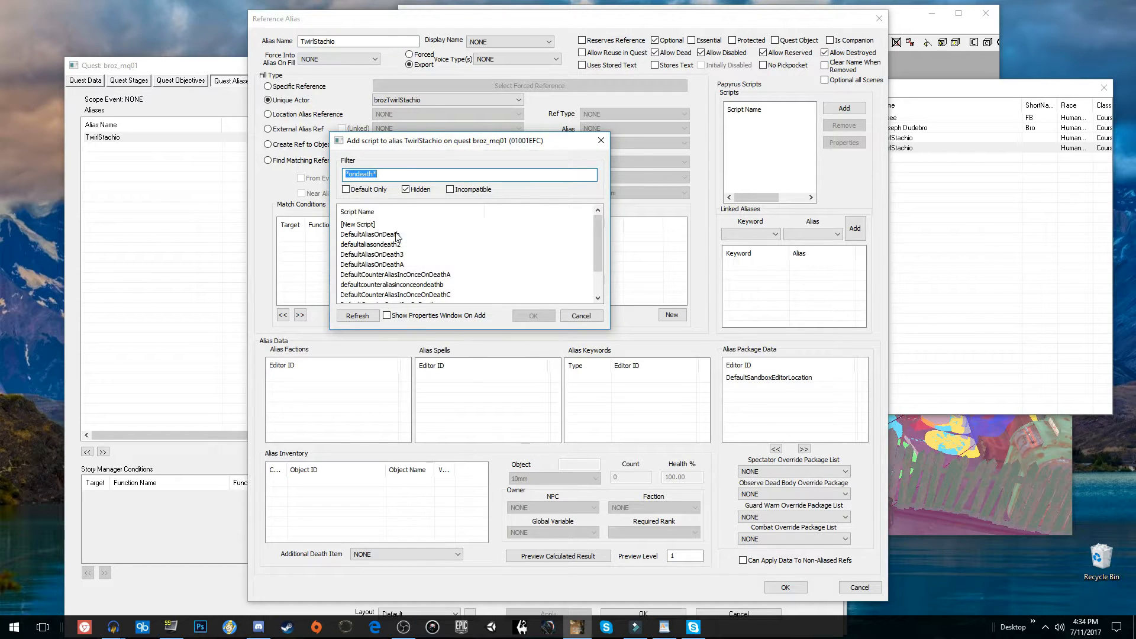
click(395, 234)
double_click(400, 235)
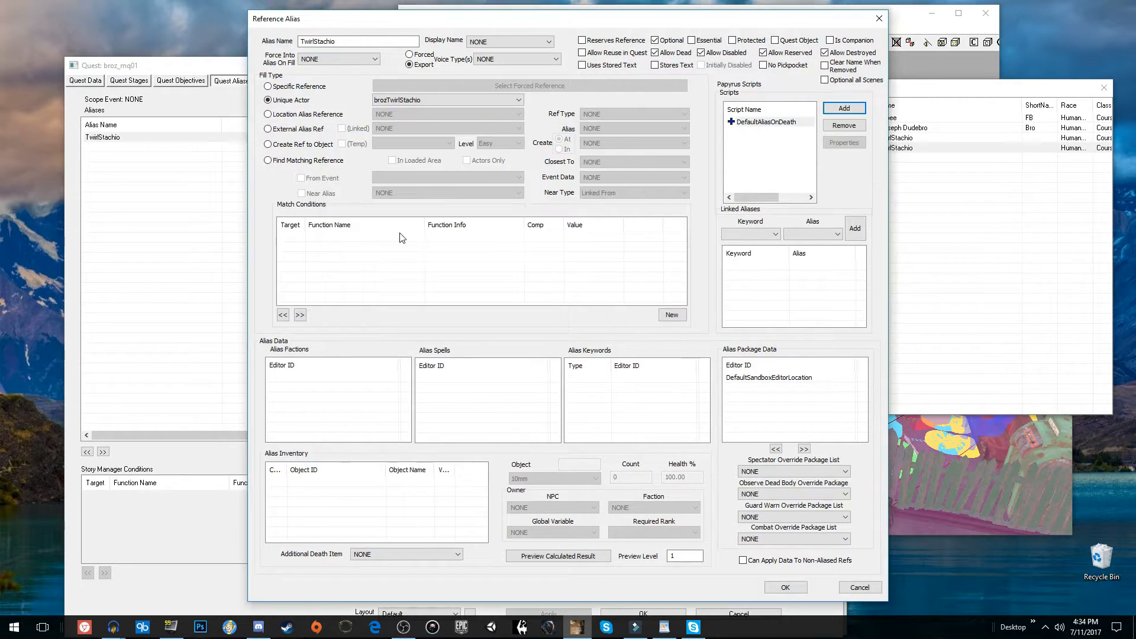
click(778, 121)
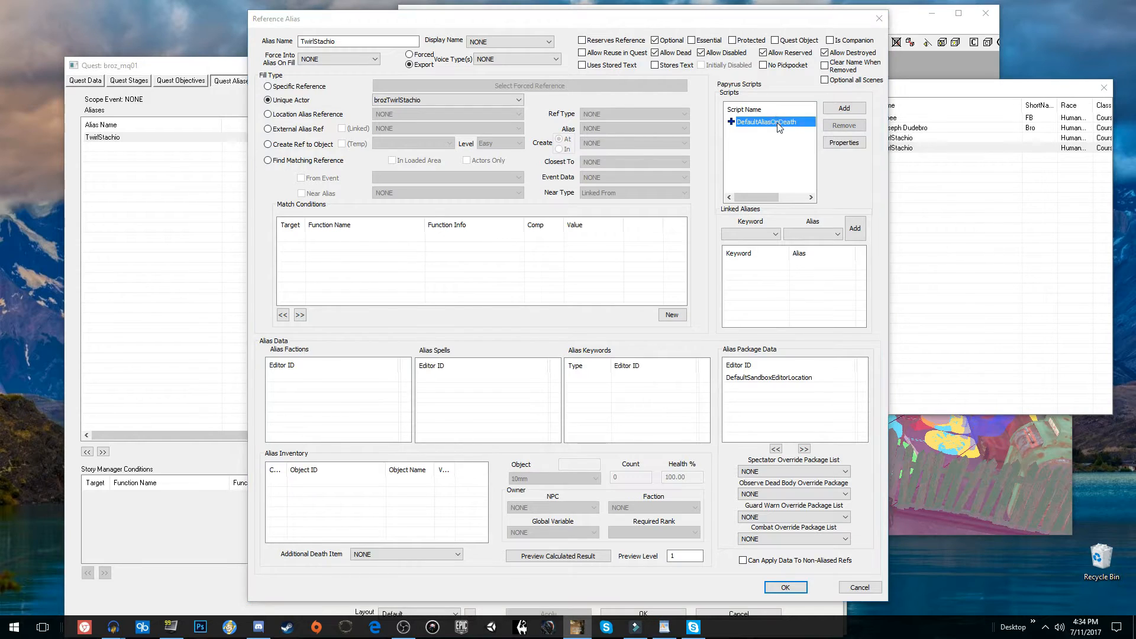
double_click(778, 122)
click(486, 250)
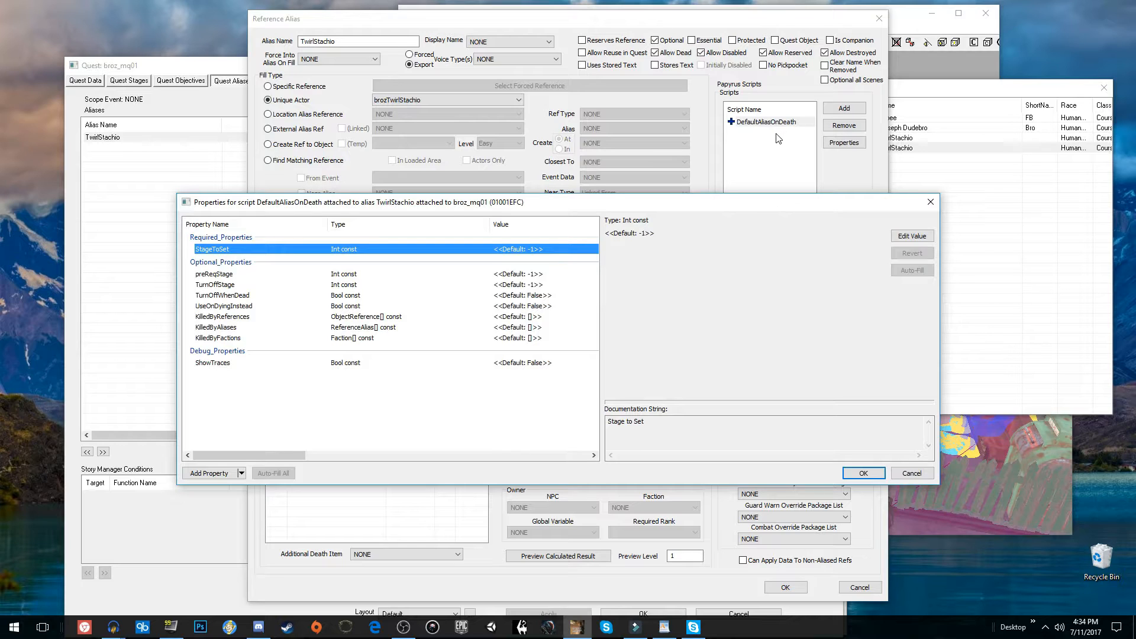
click(911, 473)
click(845, 125)
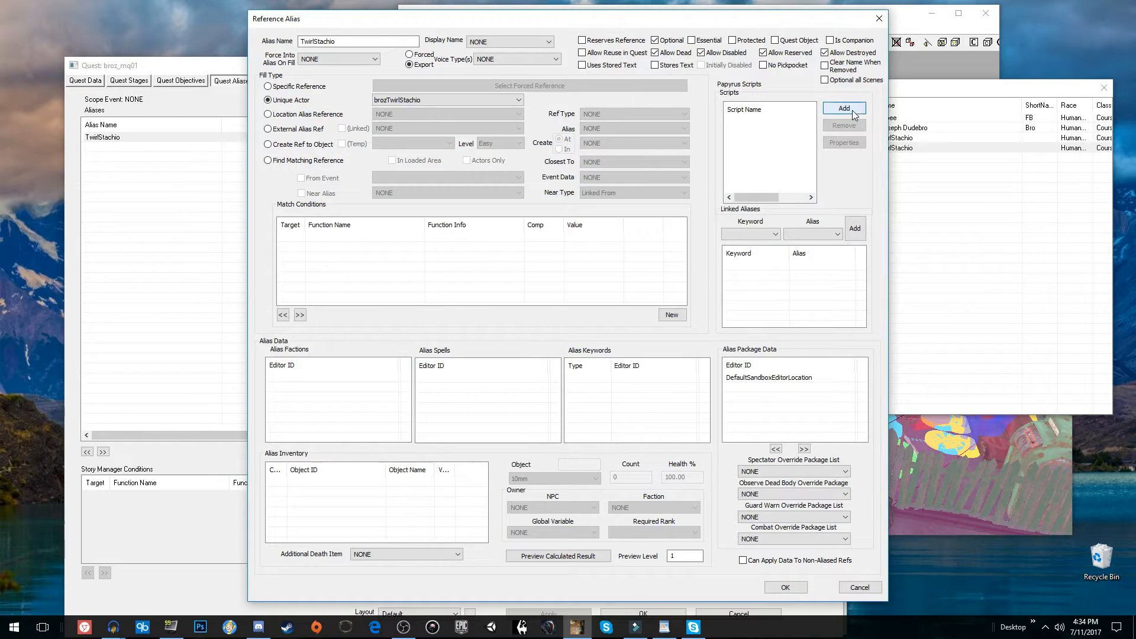
Filter the available scripts for "ondeath" and add DefaultAliasOnDeath to the TwirlStachio alias.
click(852, 110)
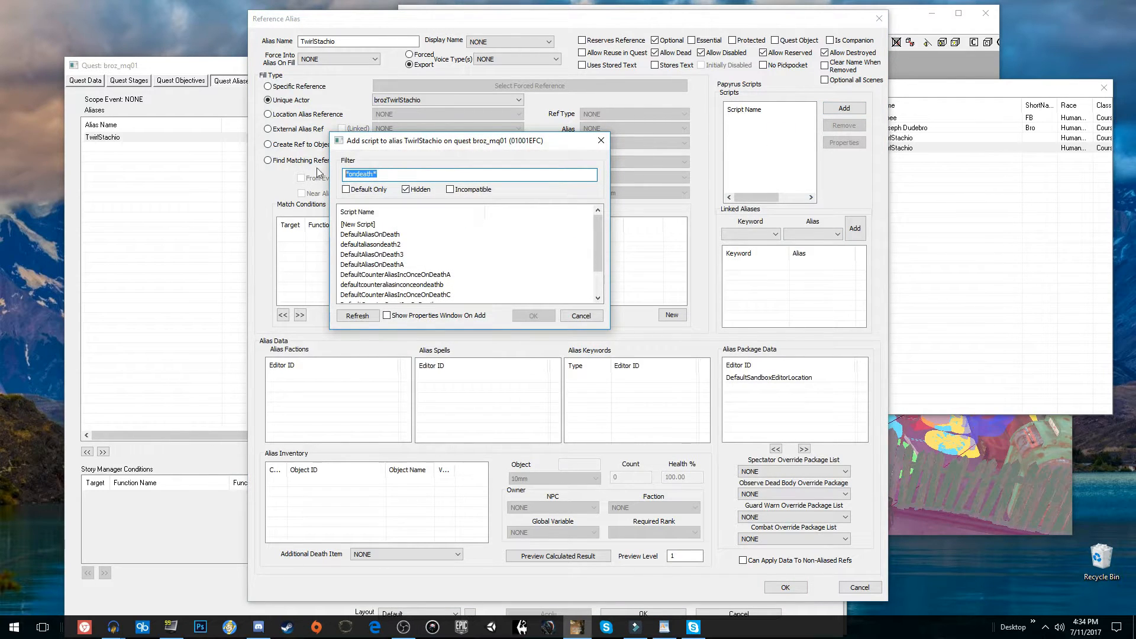
text(*)
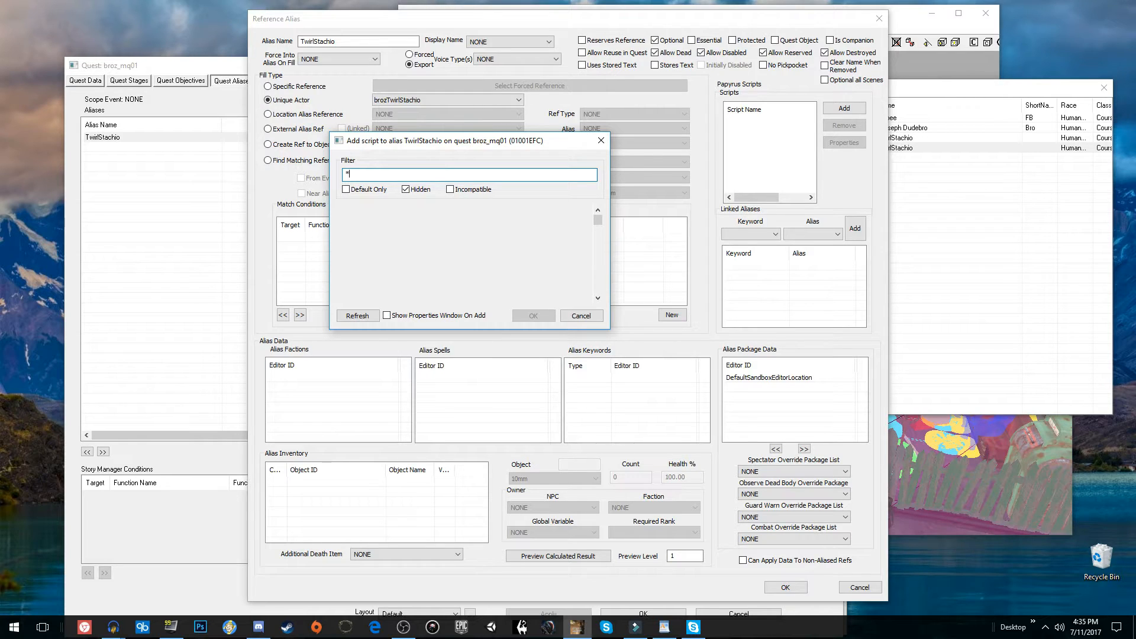
text(ondeath*)
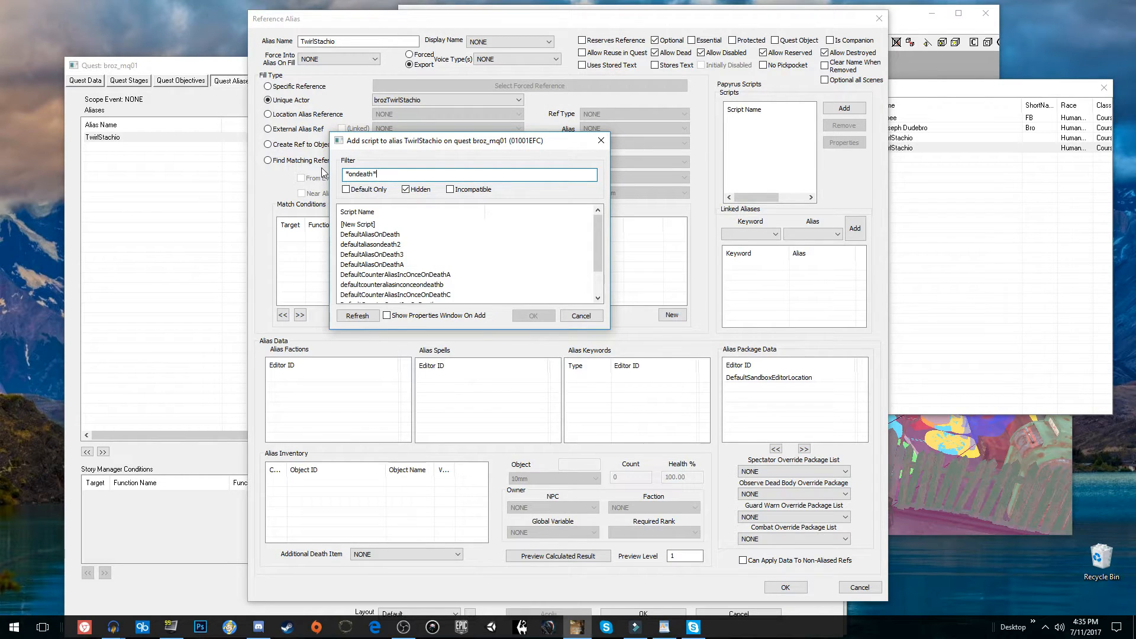
key(BackSpace)
key(BackSpace)
key(BackSpace)
text(activ)
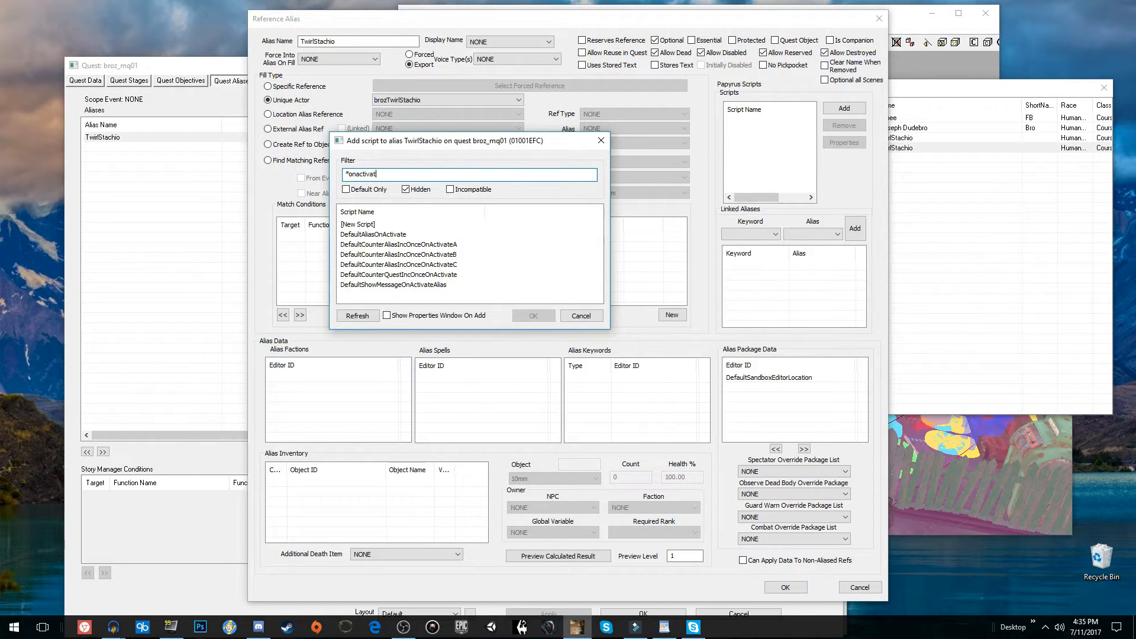
text(ate*)
key(BackSpace)
key(BackSpace)
text(death)
double_click(381, 234)
Set the StageToSet property of the DefaultAliasOnDeath script to 30 and accept the alias.
click(760, 122)
double_click(763, 122)
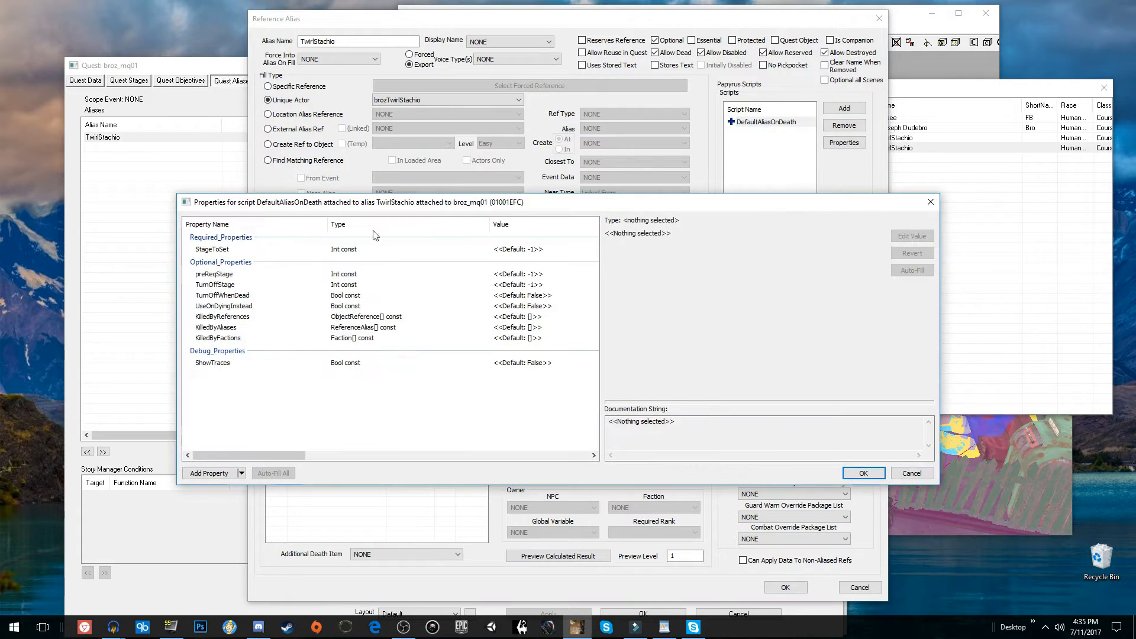
click(350, 249)
click(905, 236)
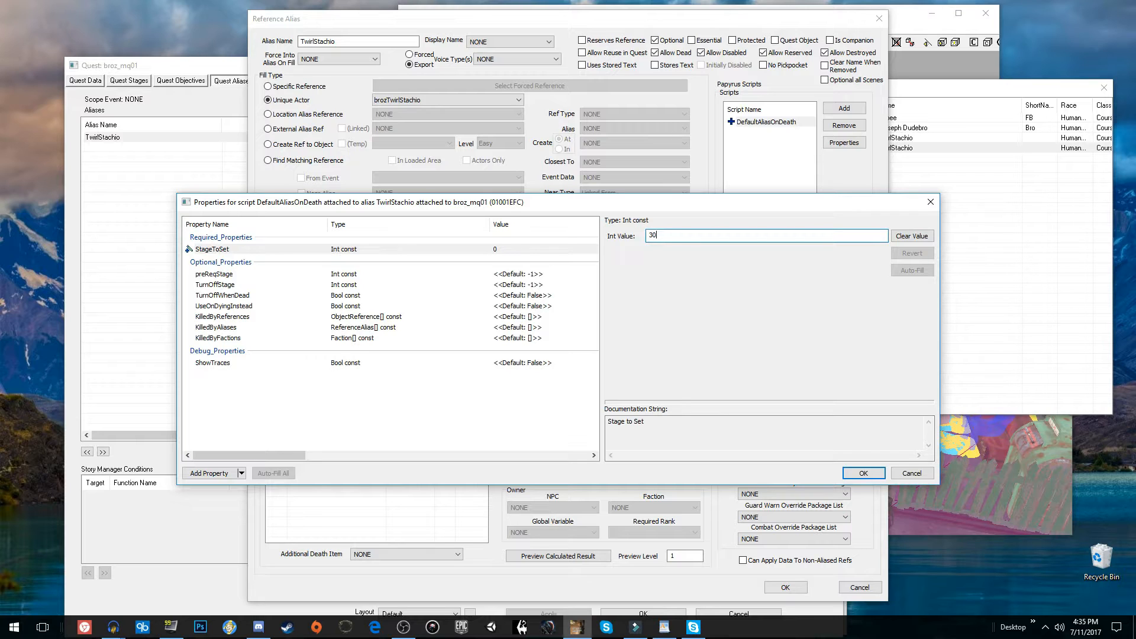
key(Return)
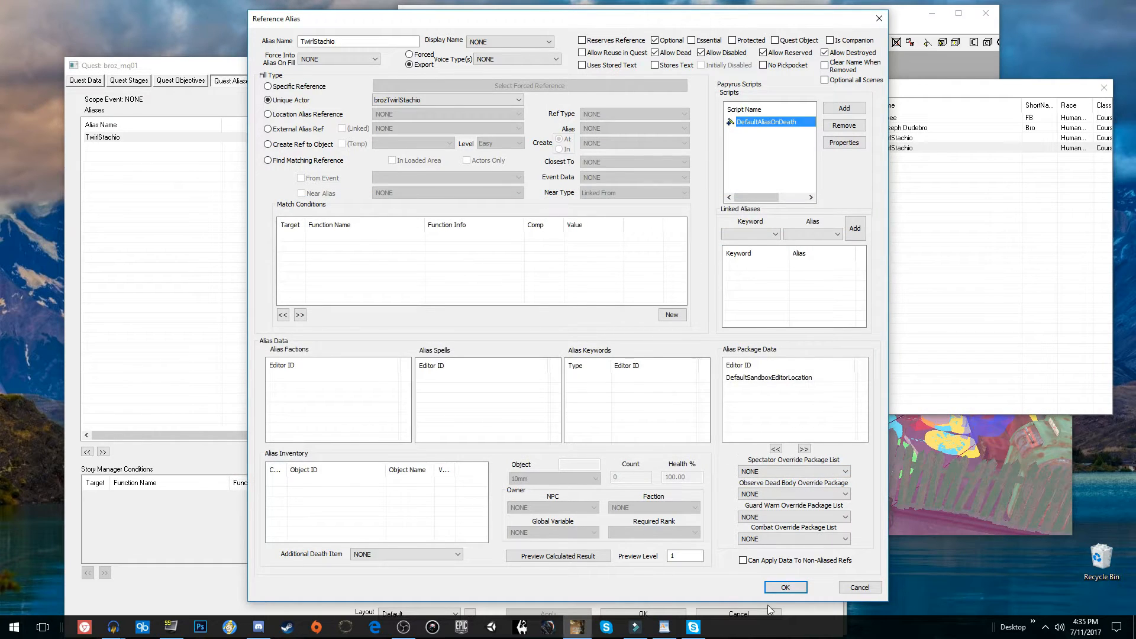
click(785, 587)
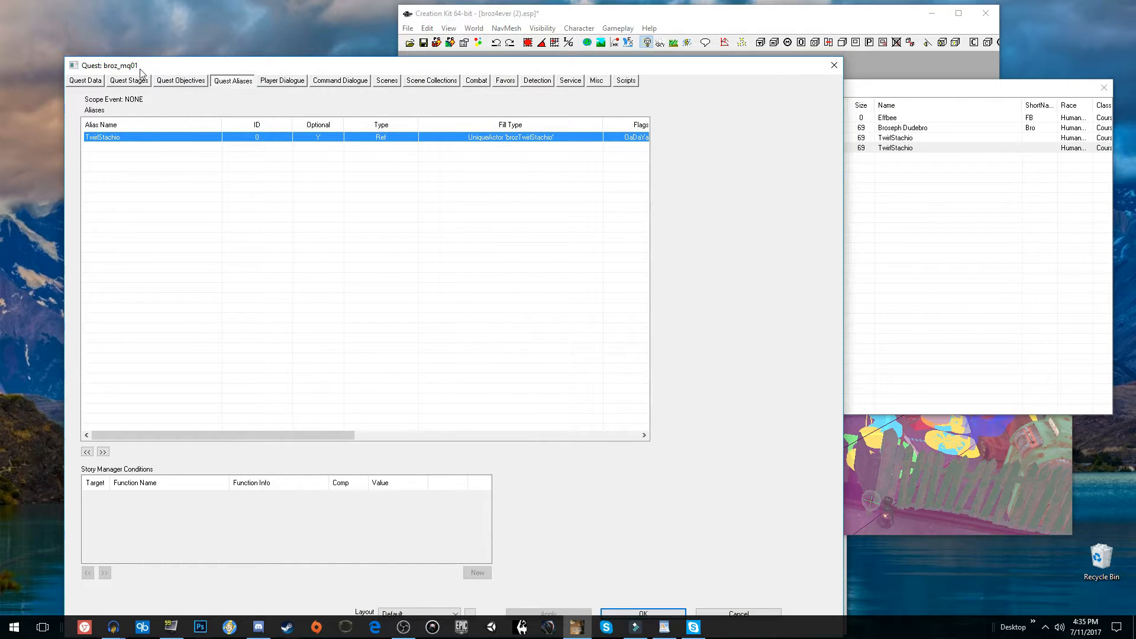
Create a log entry for quest stage 30 and write "setobjectivecompleted(20)" as its Papyrus fragment.
click(129, 80)
click(125, 136)
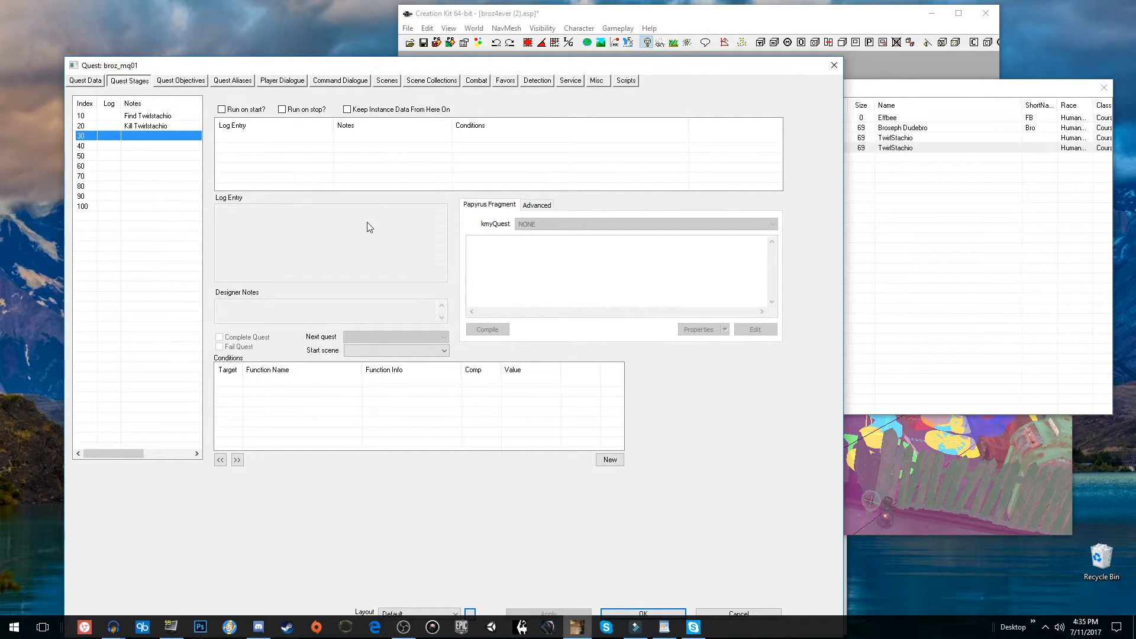
right_click(321, 150)
click(347, 156)
click(524, 258)
text(setobjec)
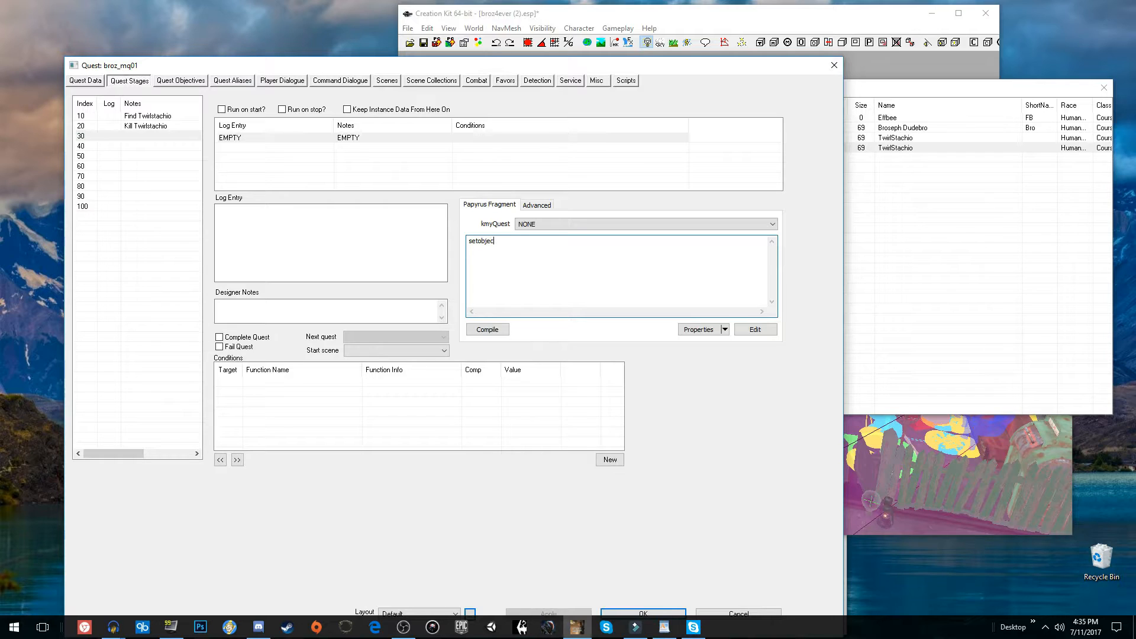
key(BackSpace)
key(BackSpace)
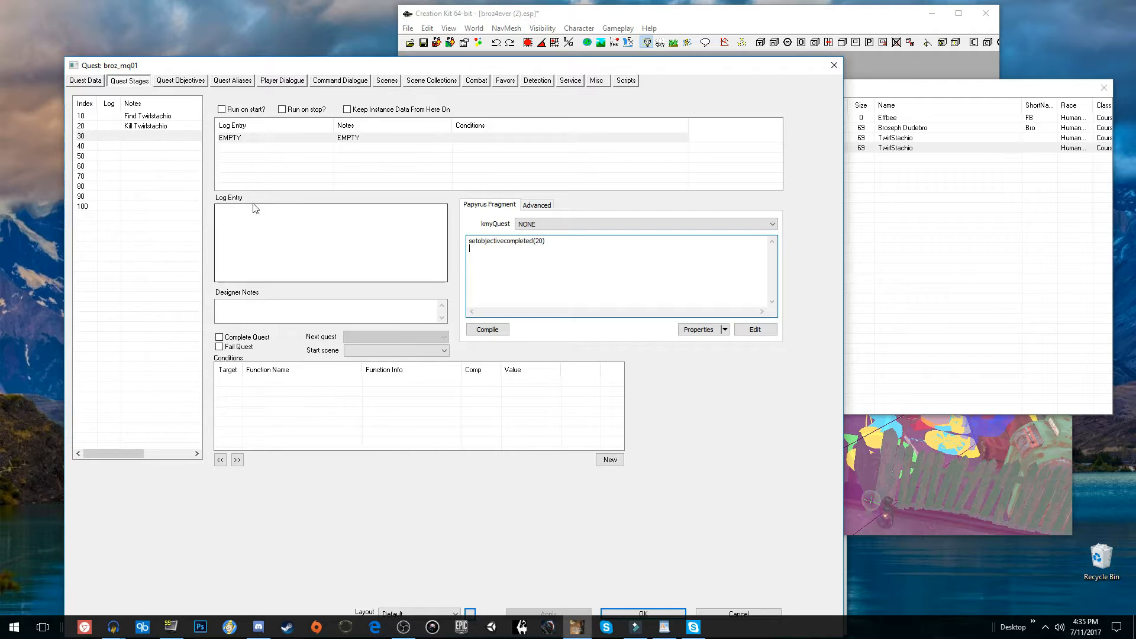
Flag quest stage 30 as Complete Quest and accept the quest's changes.
click(157, 126)
click(176, 135)
click(253, 339)
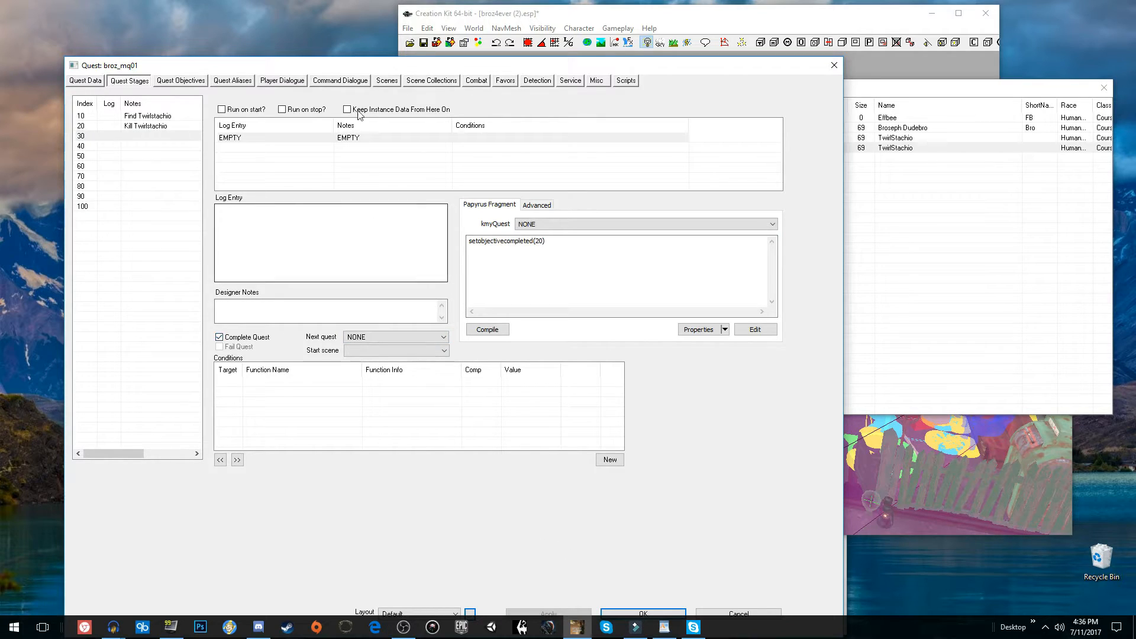
drag(366, 70, 396, 22)
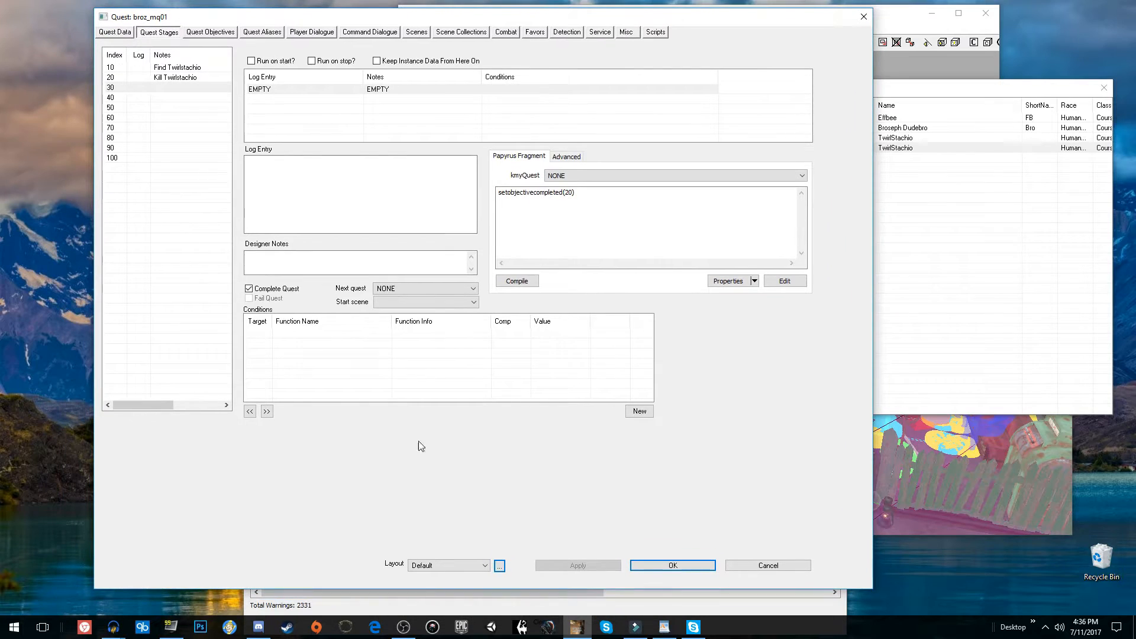
click(641, 566)
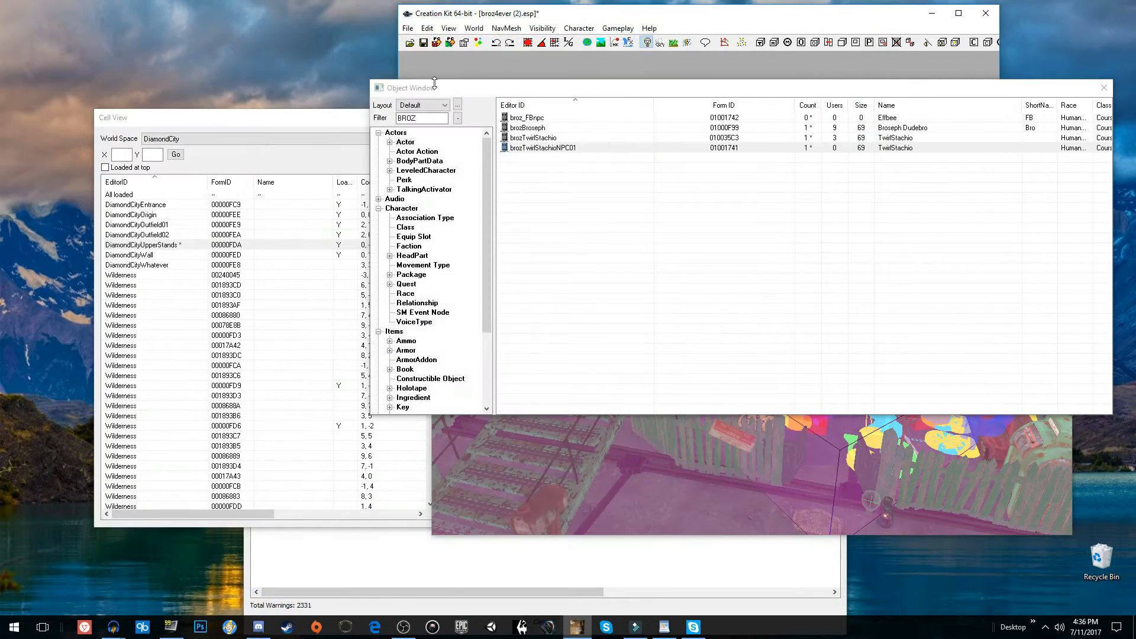
Save the plugin and reopen the quest broz_mq01 from the filtered quest list.
click(423, 43)
click(412, 285)
click(531, 120)
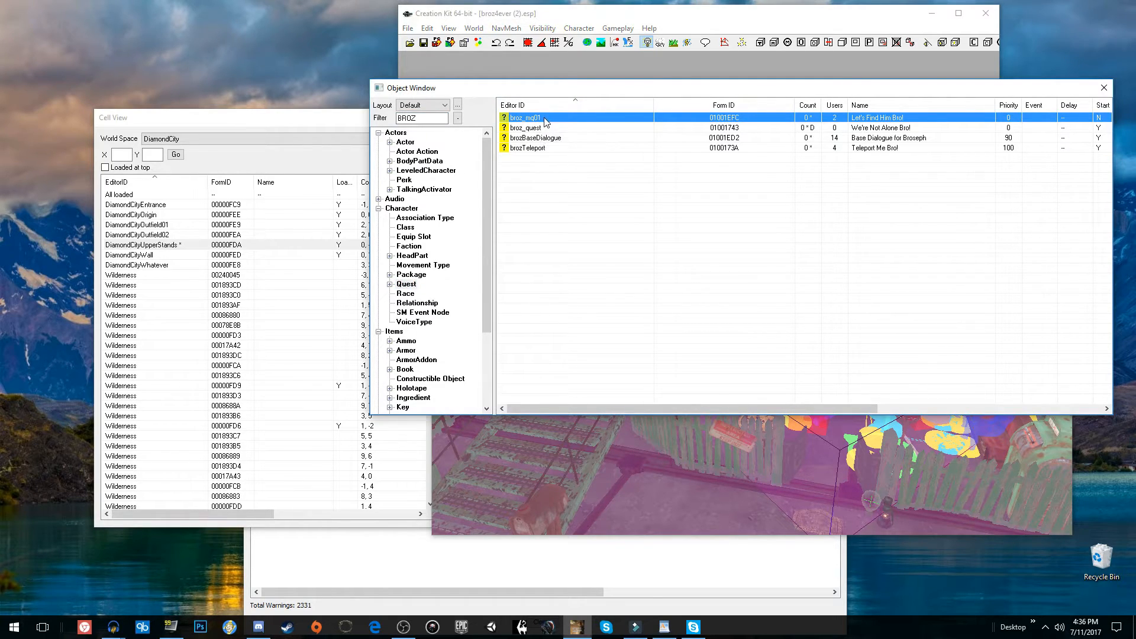
double_click(546, 119)
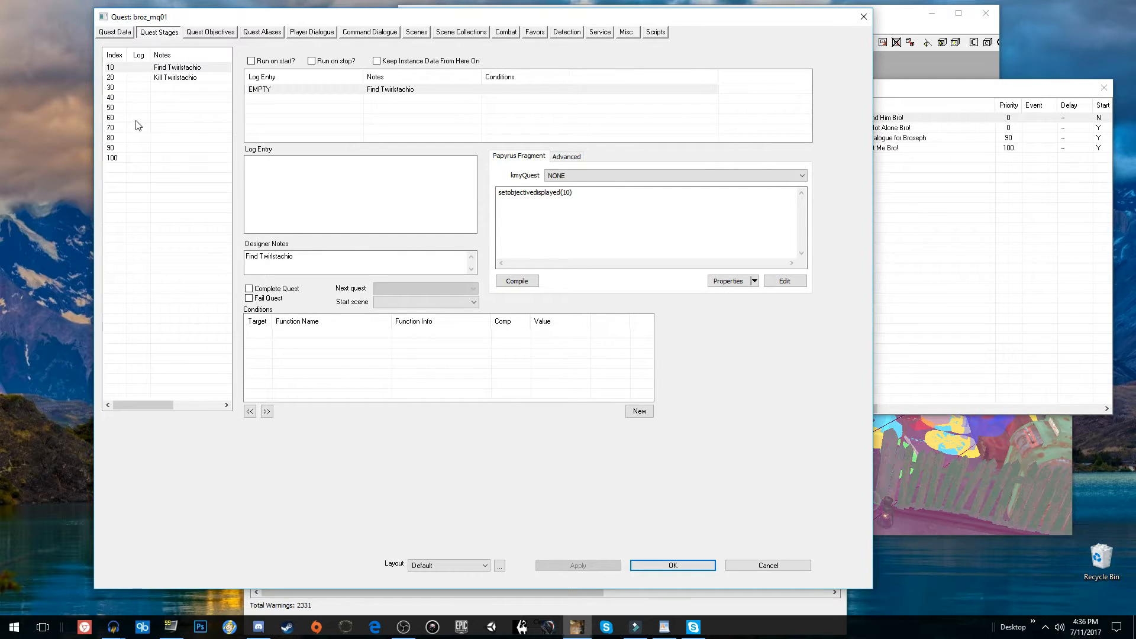
Clear the Complete Quest flag of quest stage 30.
click(187, 87)
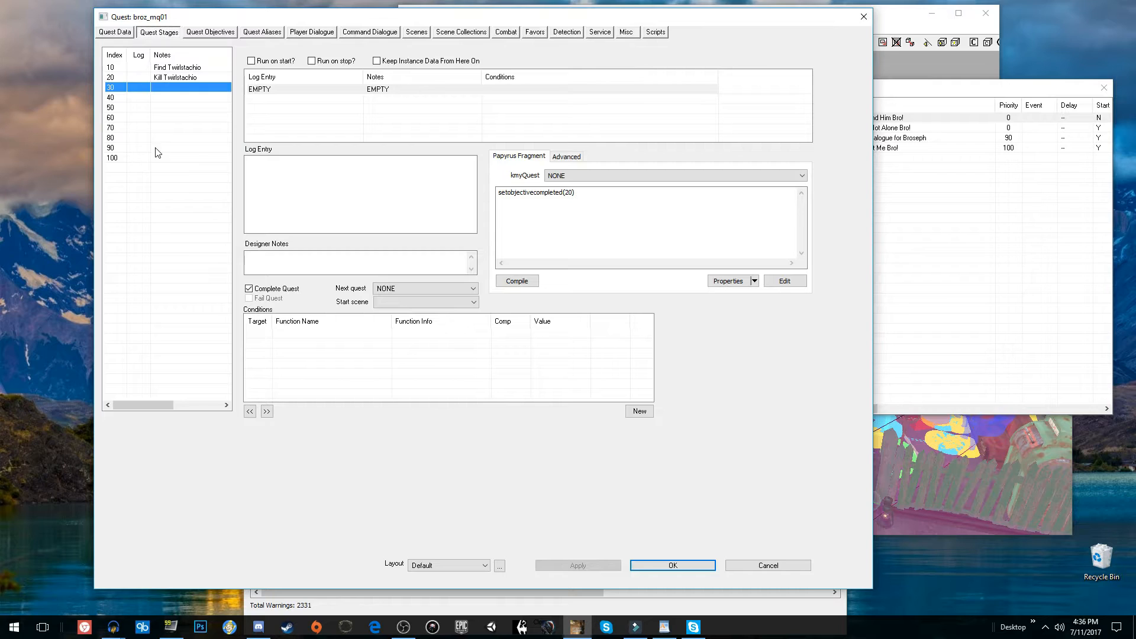
click(193, 77)
click(171, 88)
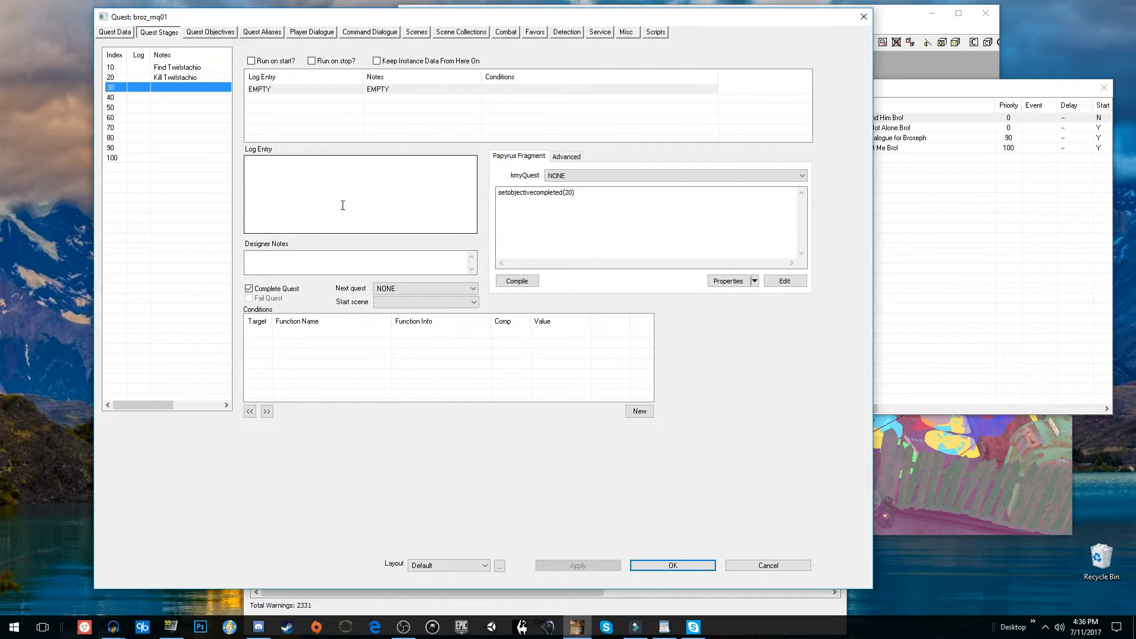
click(273, 290)
click(272, 290)
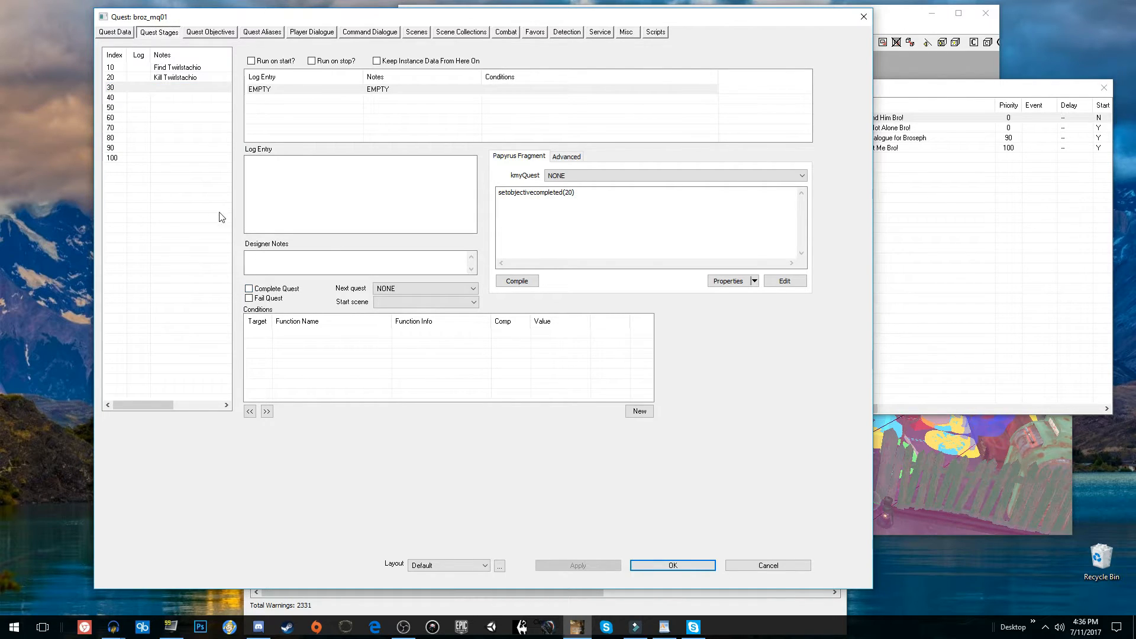
Add a new quest stage with index 1000.
right_click(156, 178)
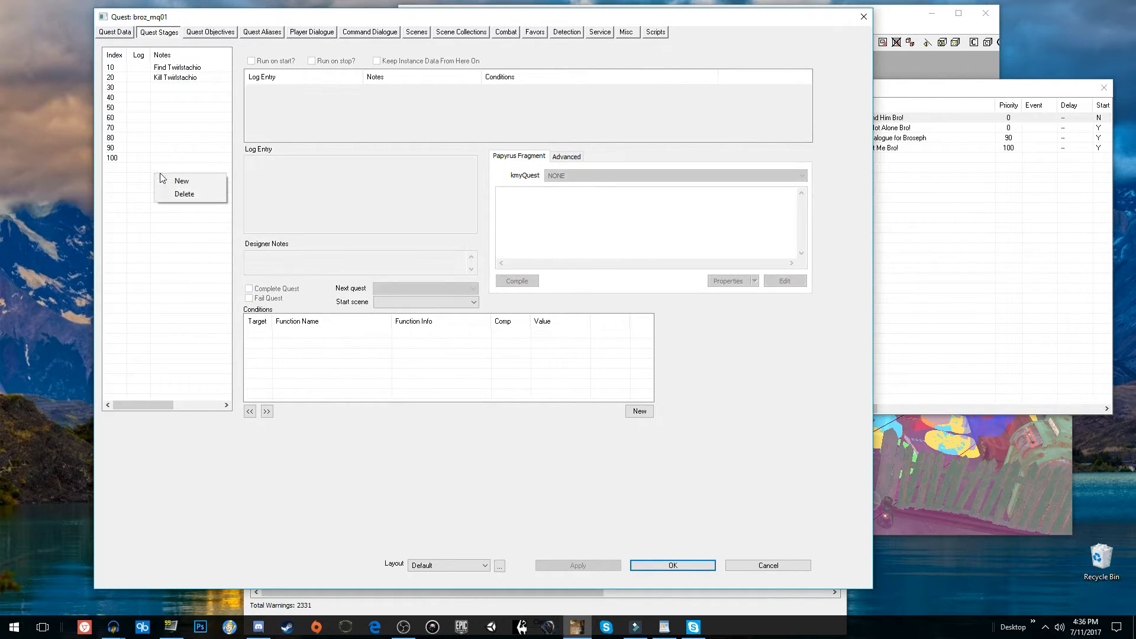
click(200, 175)
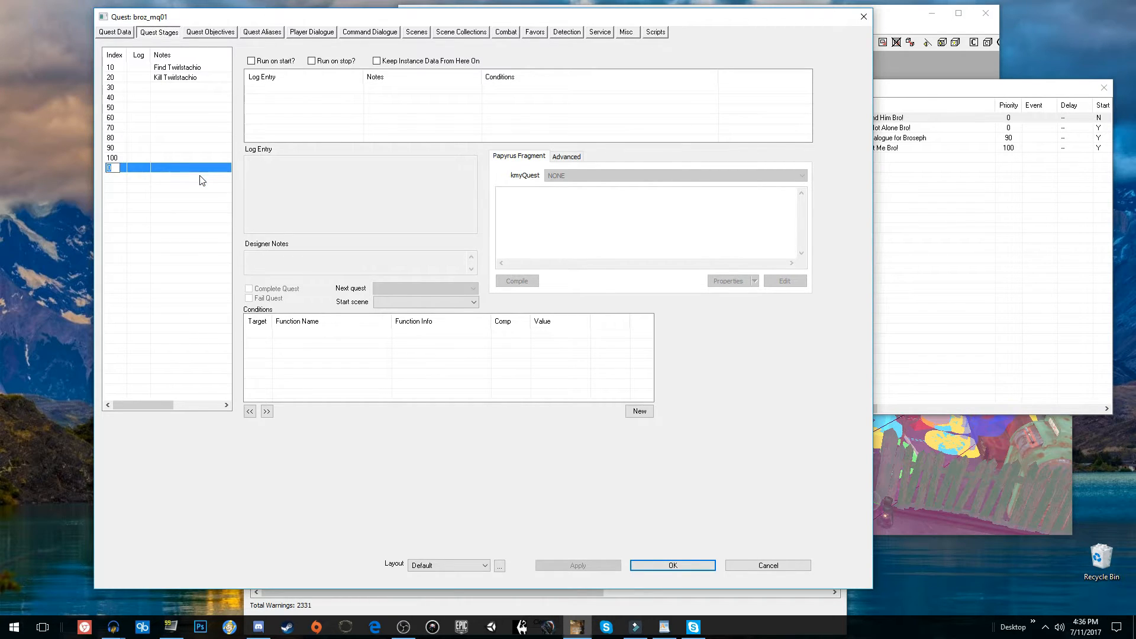
text(1000)
click(143, 160)
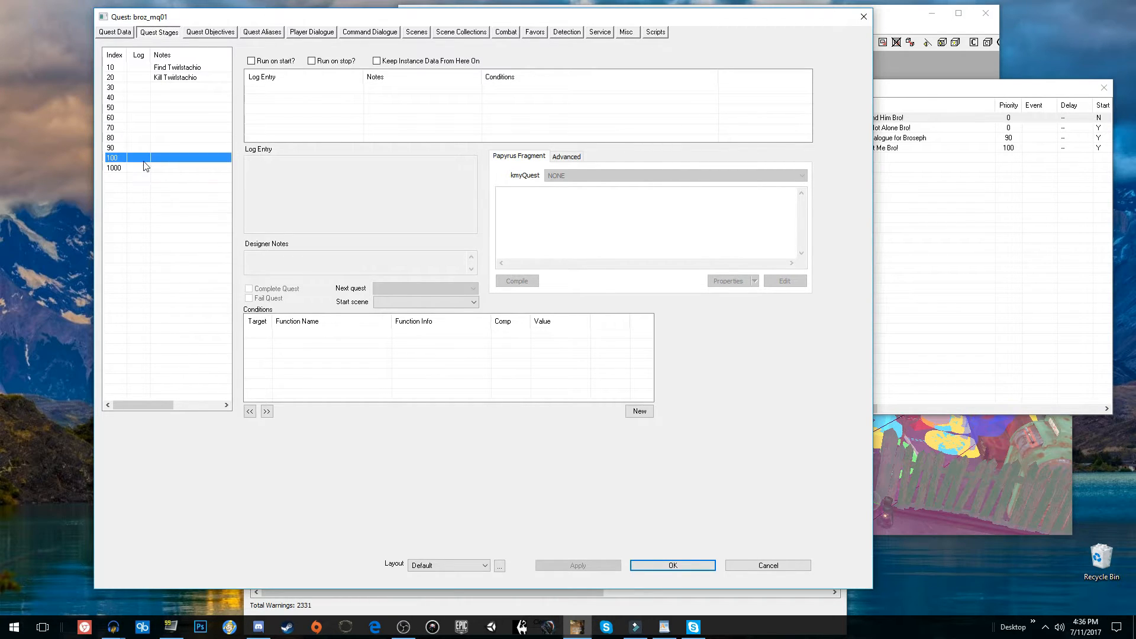
Create a log entry for quest stage 1000 and flag it as Fail Quest.
click(155, 168)
right_click(281, 119)
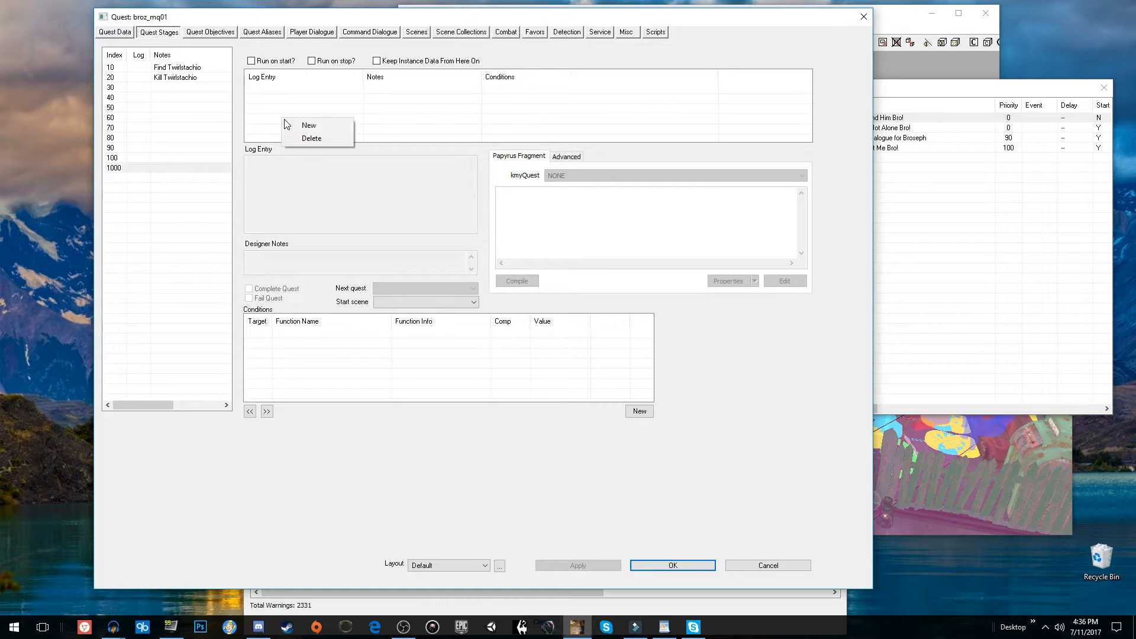
click(304, 126)
click(266, 299)
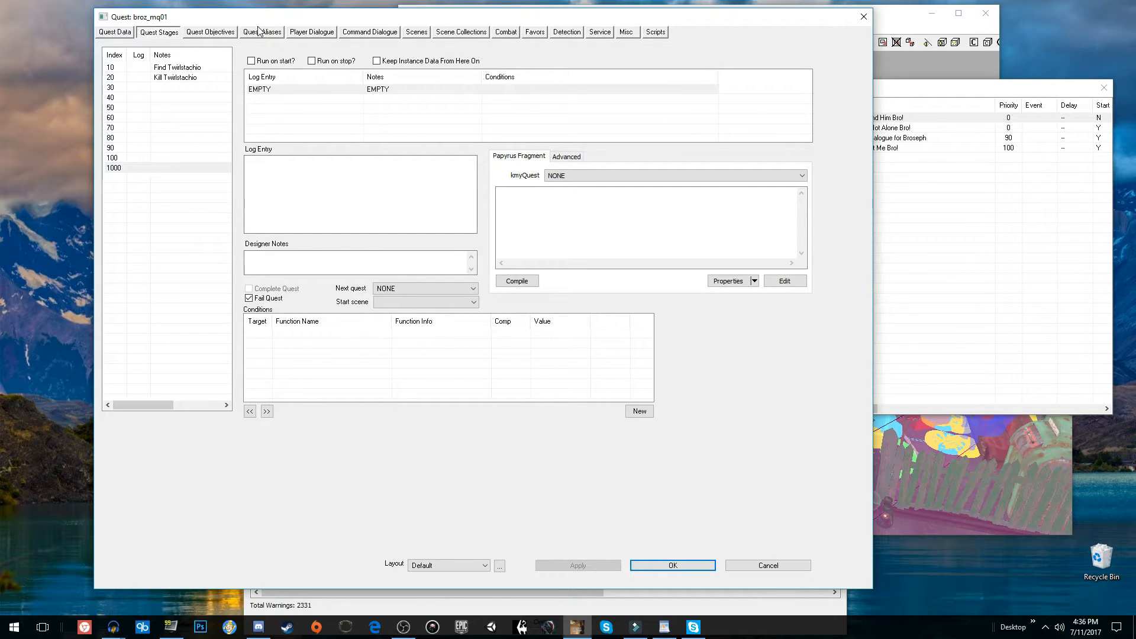
click(122, 158)
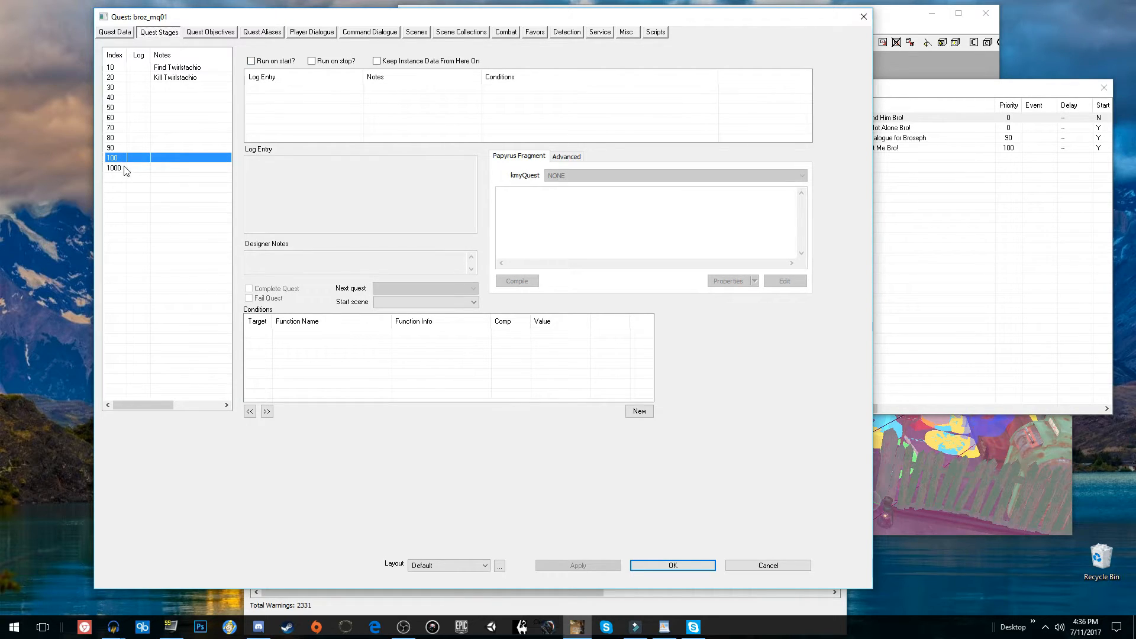
Duplicate the TwirlStachio quest alias, name the copy Broseph, and fill it with the unique actor brozBroseph.
click(124, 168)
click(259, 33)
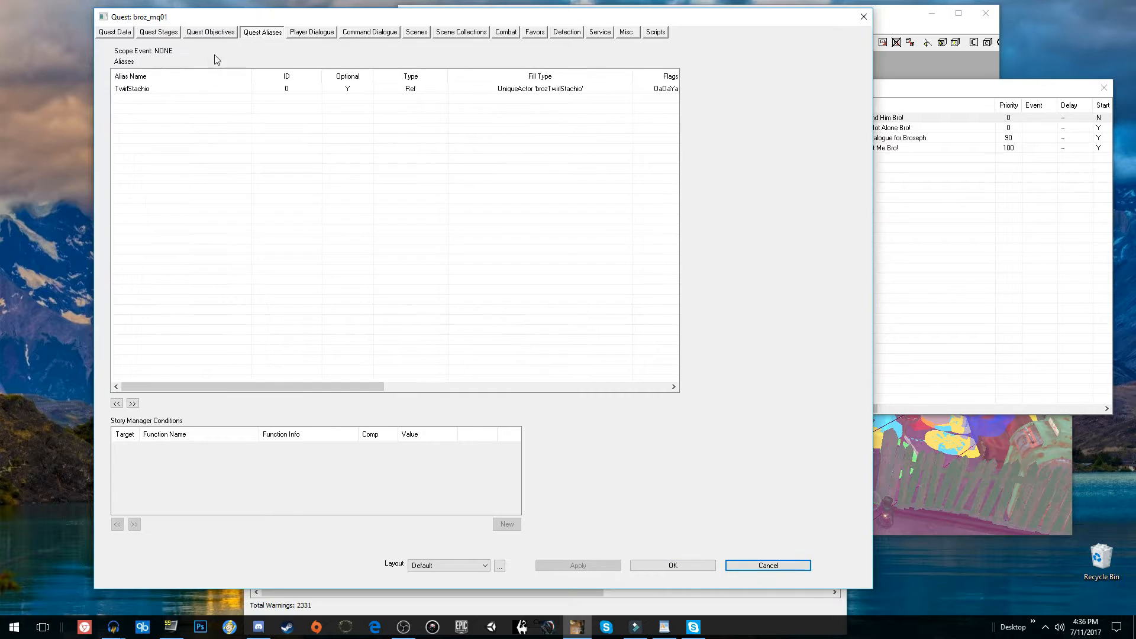
right_click(161, 89)
click(190, 127)
click(160, 99)
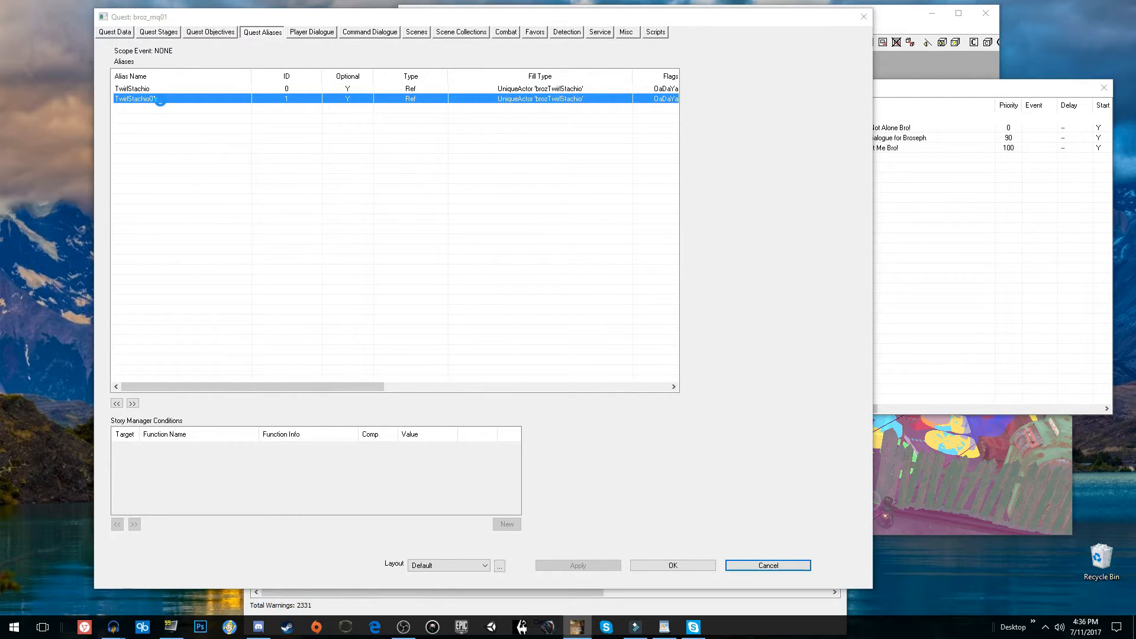
text(Bro)
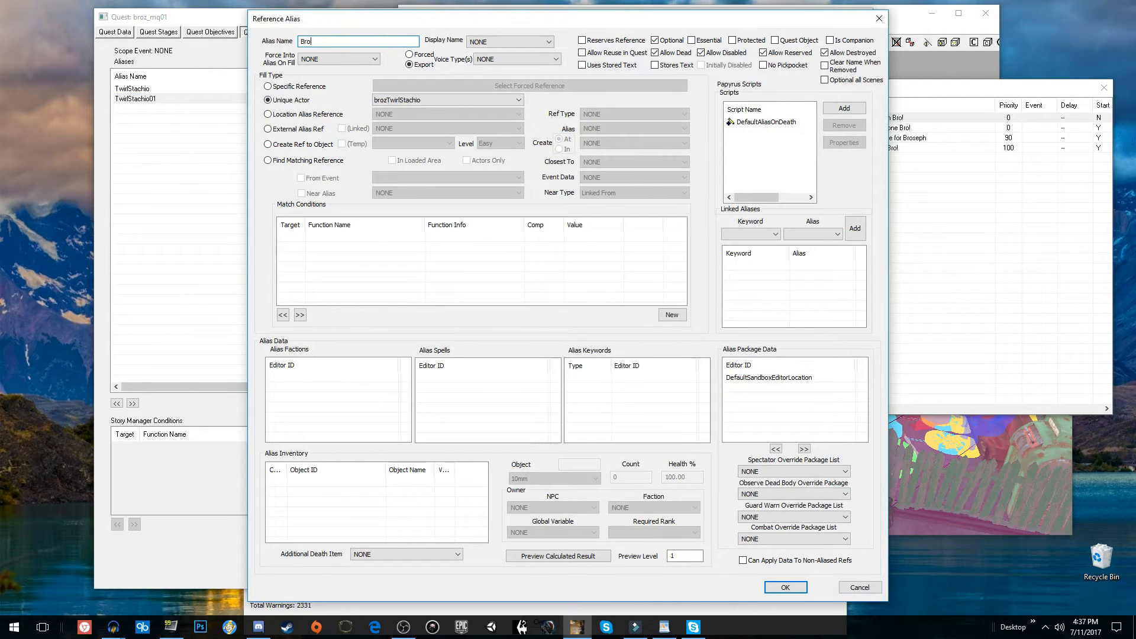
click(388, 102)
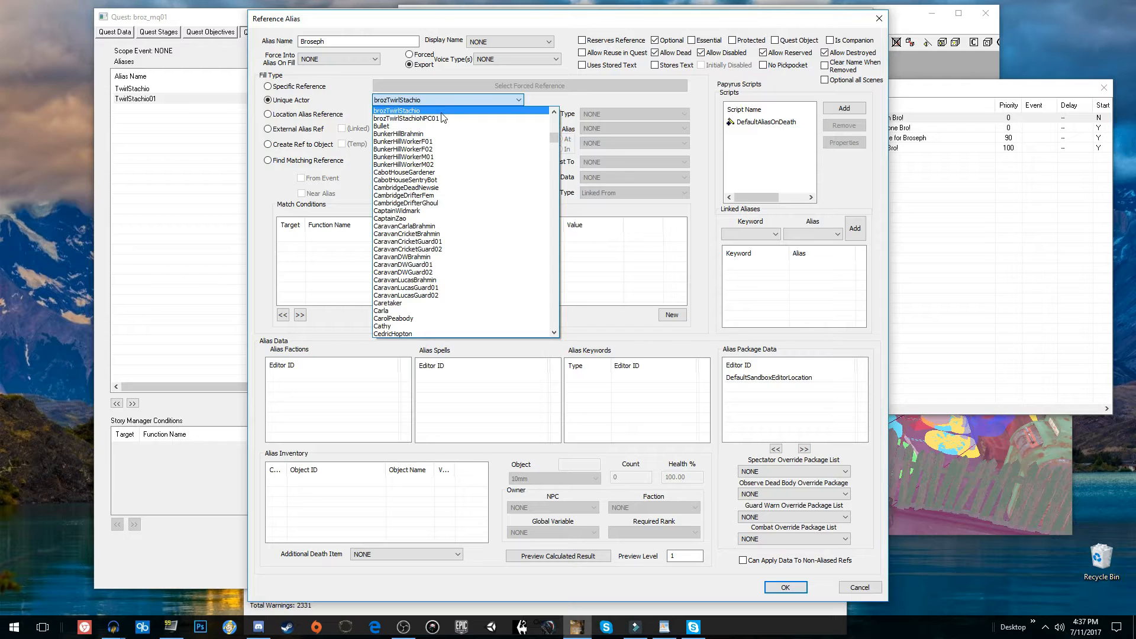
scroll(438, 116, up, 1)
click(410, 152)
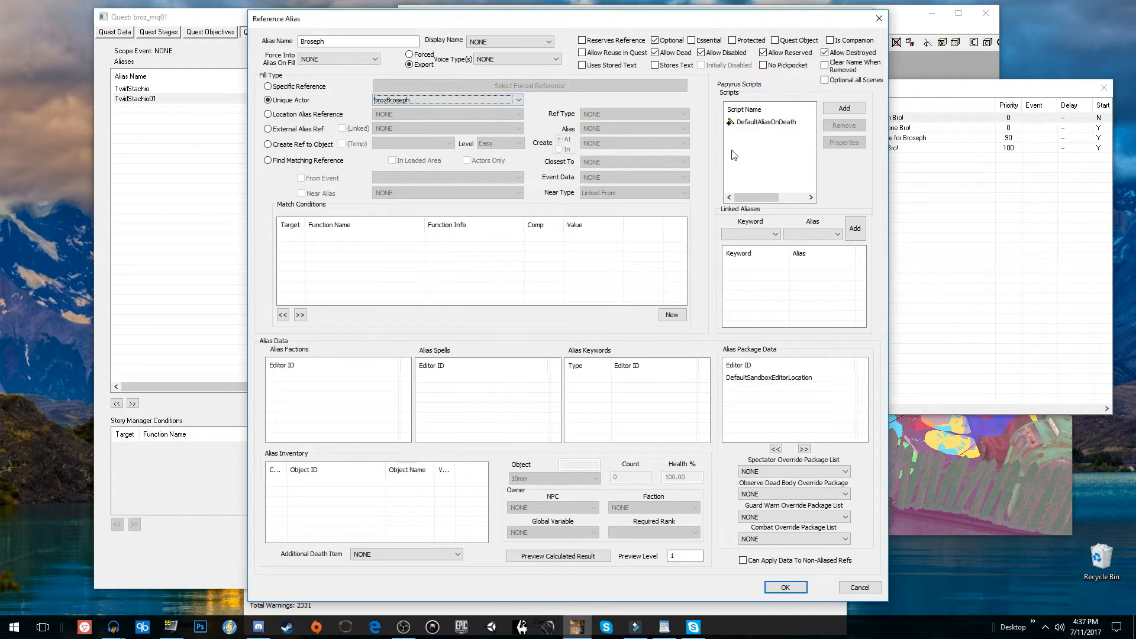
Set StageToSet to 1000 in the Broseph alias's DefaultAliasOnDeath script properties and accept the alias.
double_click(775, 123)
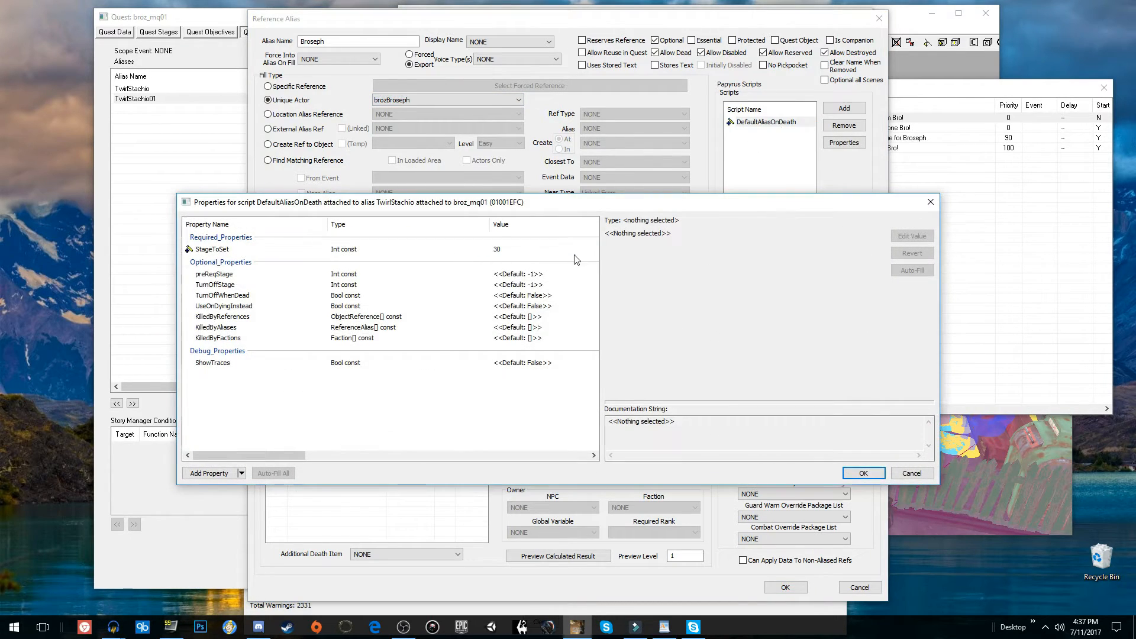
click(502, 252)
drag(689, 235, 617, 241)
text(1000)
click(864, 473)
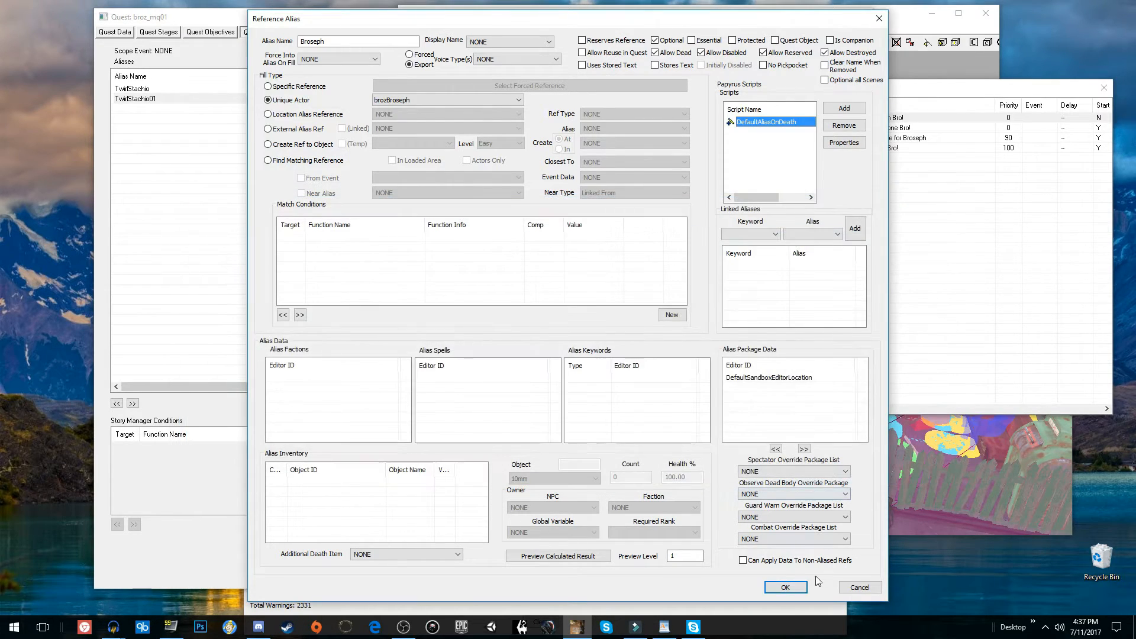
click(785, 587)
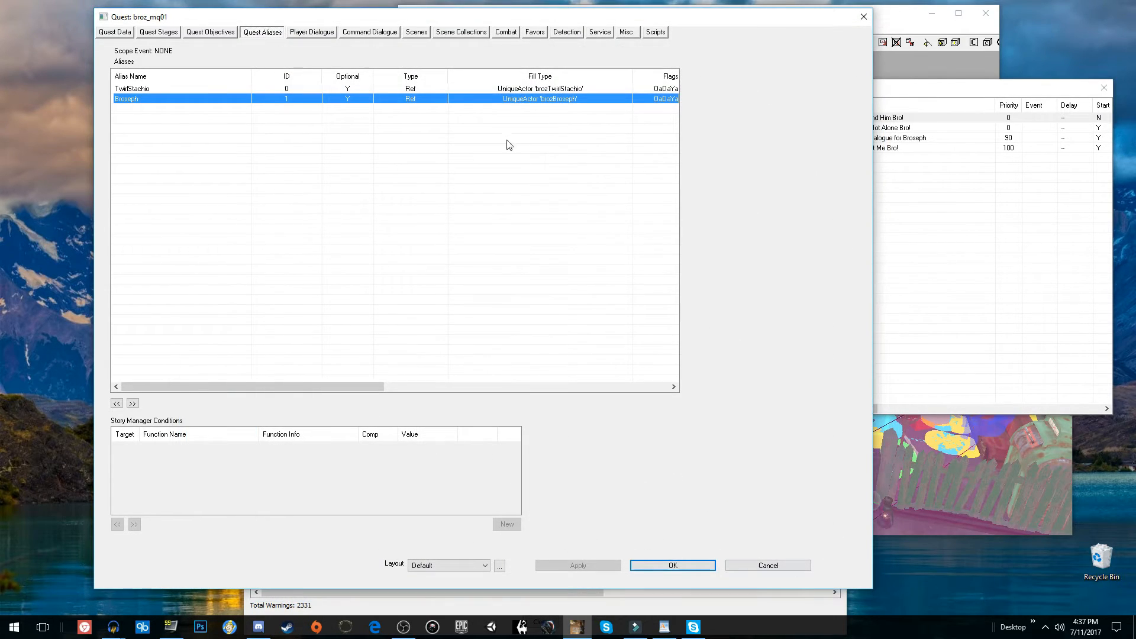
Create a new scene in the quest with the ID broz_mq01scene01 and copy that ID.
click(155, 33)
click(115, 168)
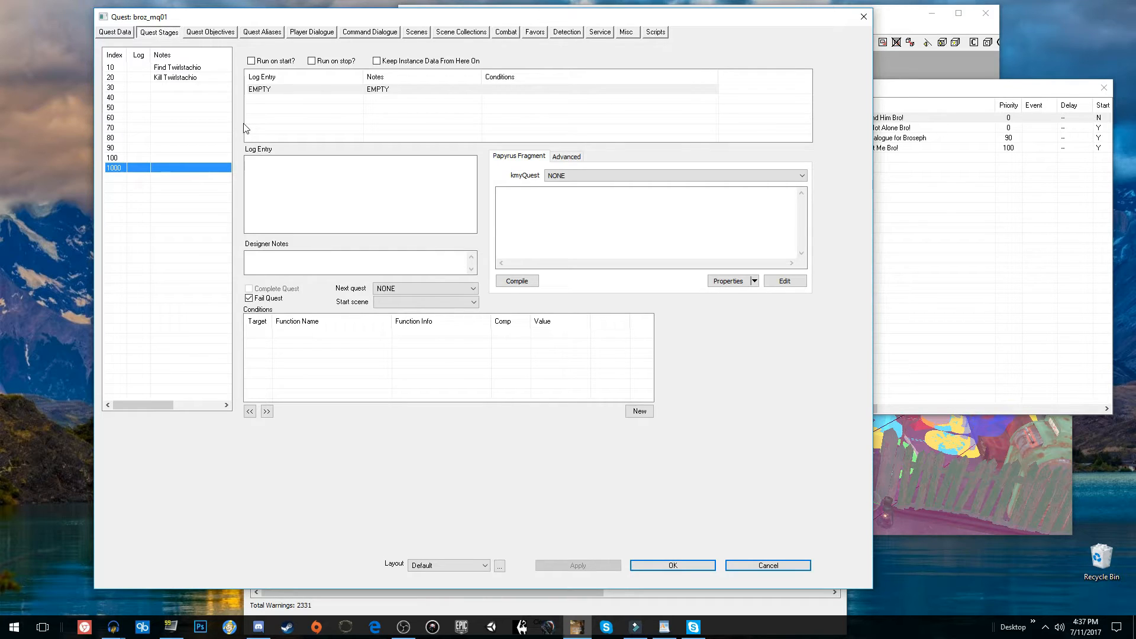
click(115, 89)
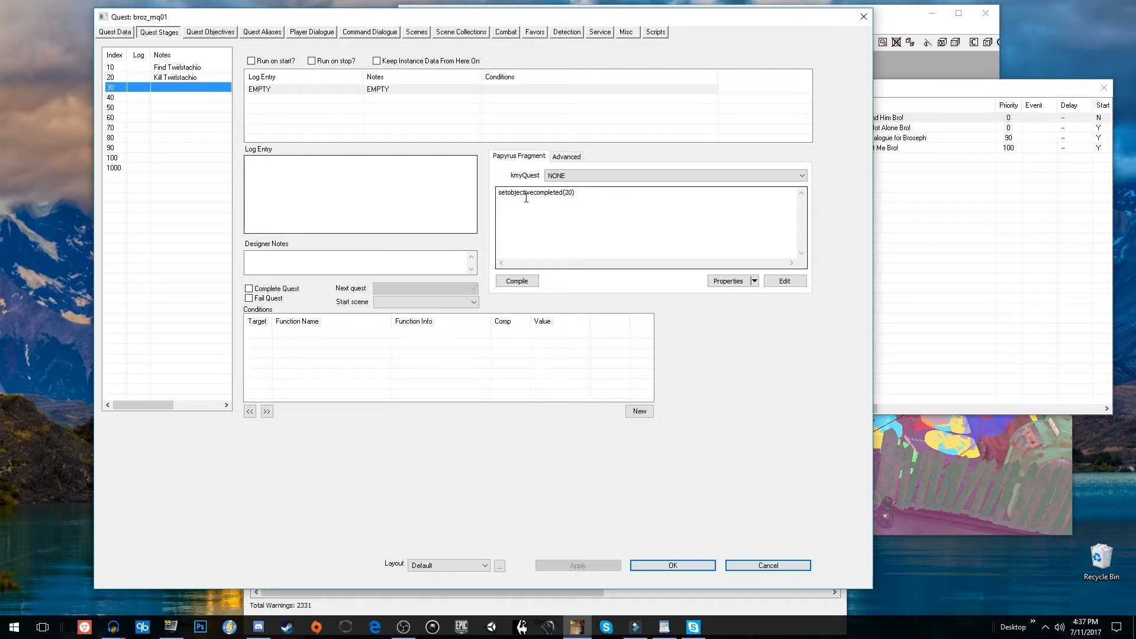
click(573, 214)
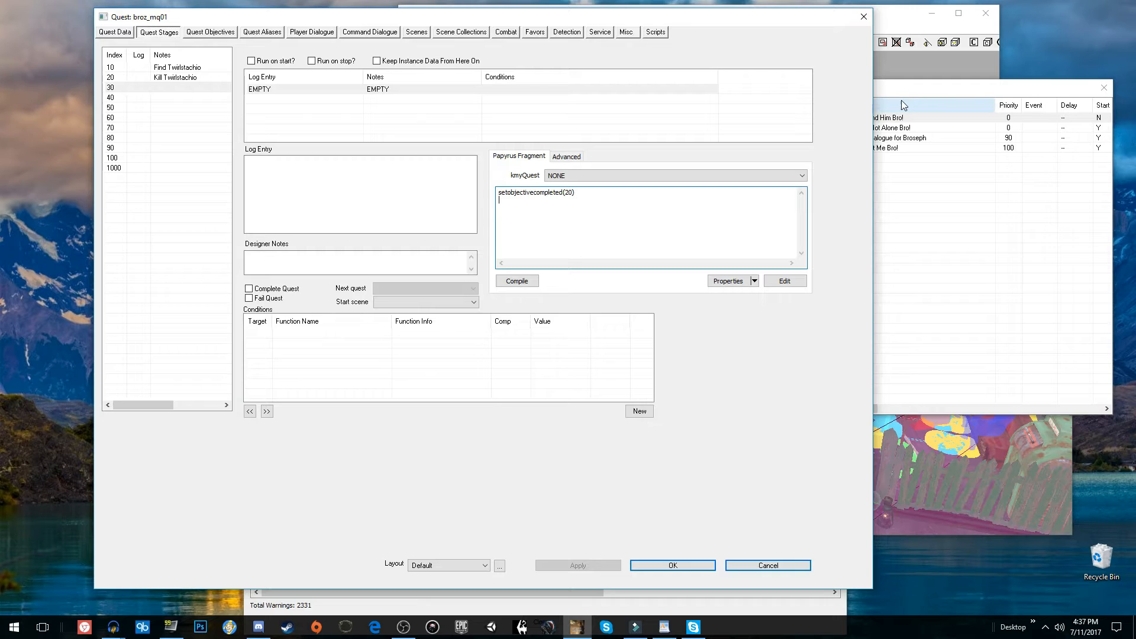
click(418, 32)
right_click(159, 110)
click(182, 113)
click(165, 61)
text(scene01)
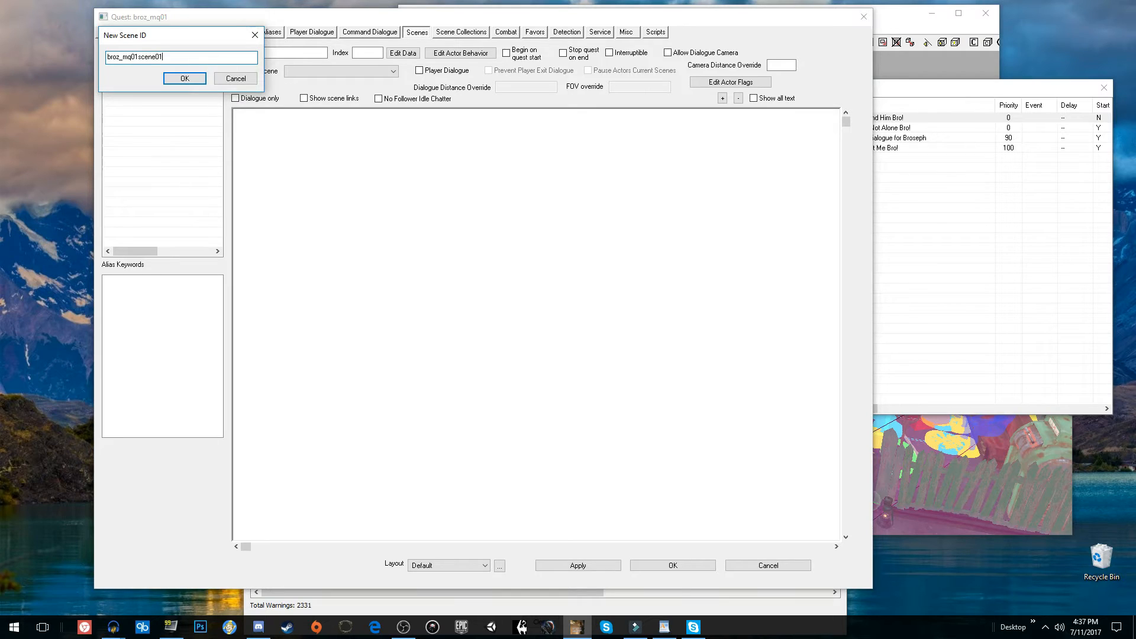
double_click(183, 59)
key(ctrl+c)
click(184, 78)
click(155, 83)
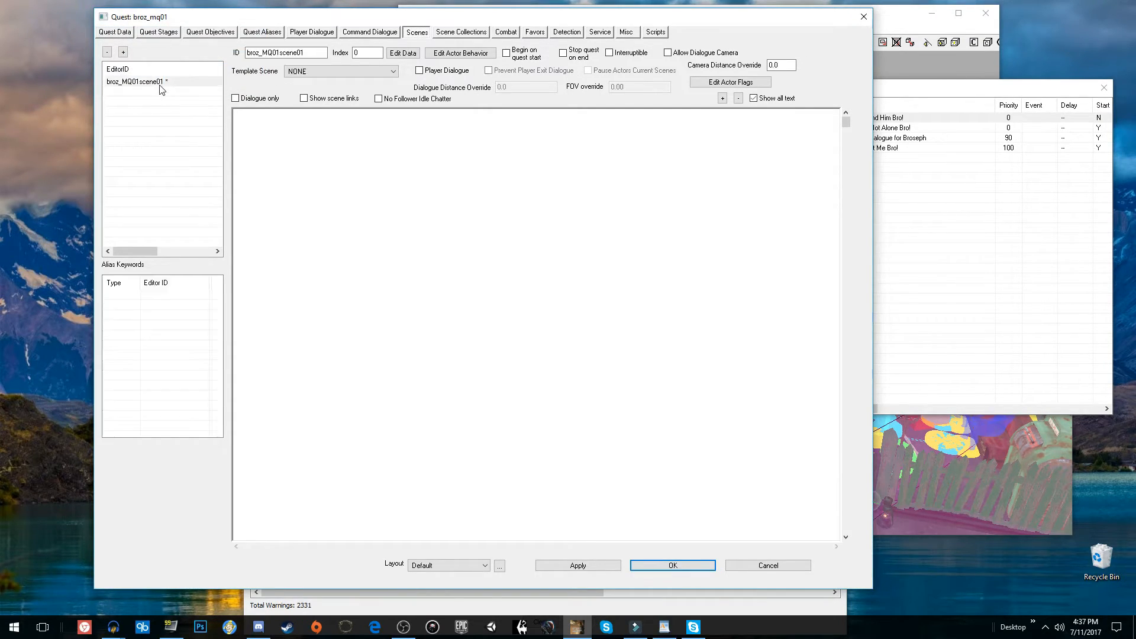
Add the line broz_mq01scene01.start() below setobjectivecompleted(20) in the Papyrus fragment of quest stage 30.
click(165, 32)
click(143, 88)
click(555, 220)
key(Return)
key(ctrl+v)
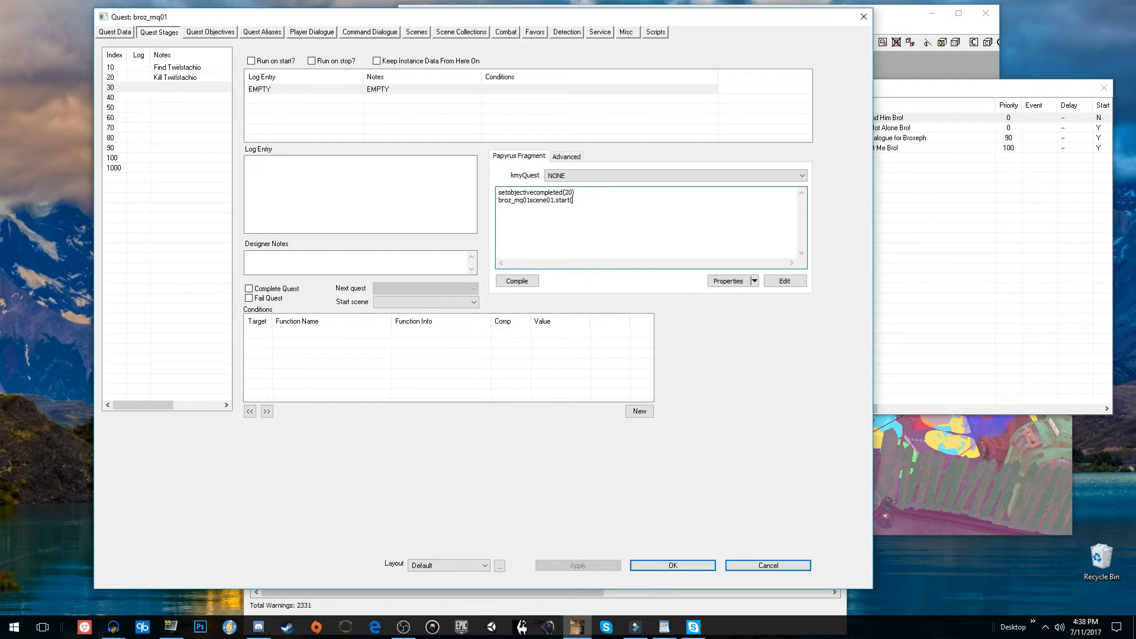
Add a script property of type scene named broz_mq01scene01 to the quest's fragment script.
click(720, 281)
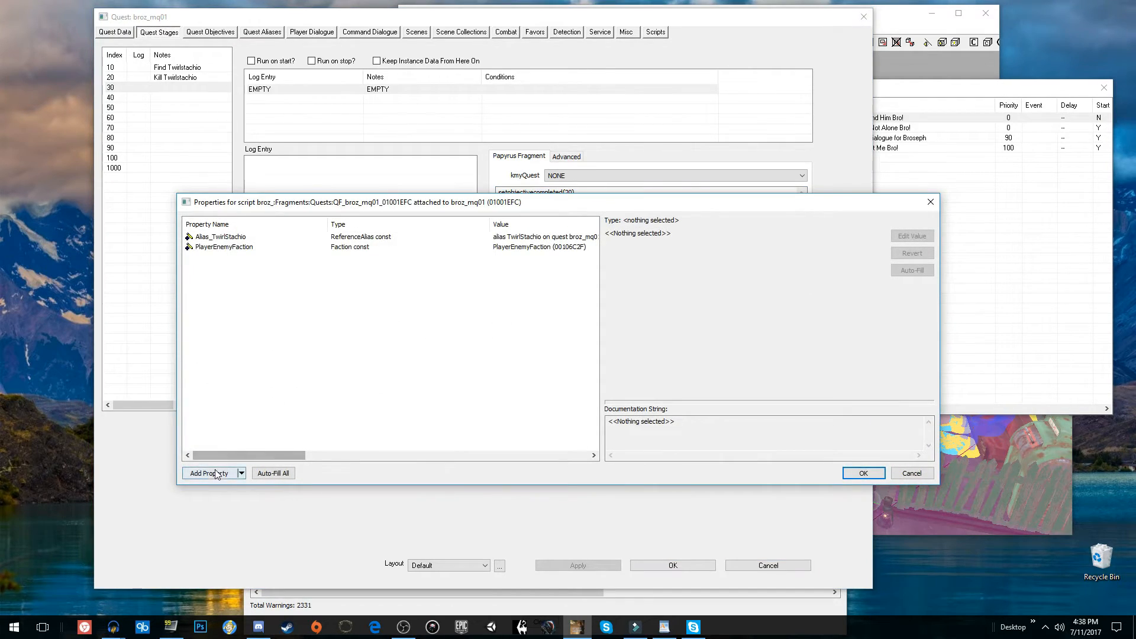
click(217, 474)
text(scene)
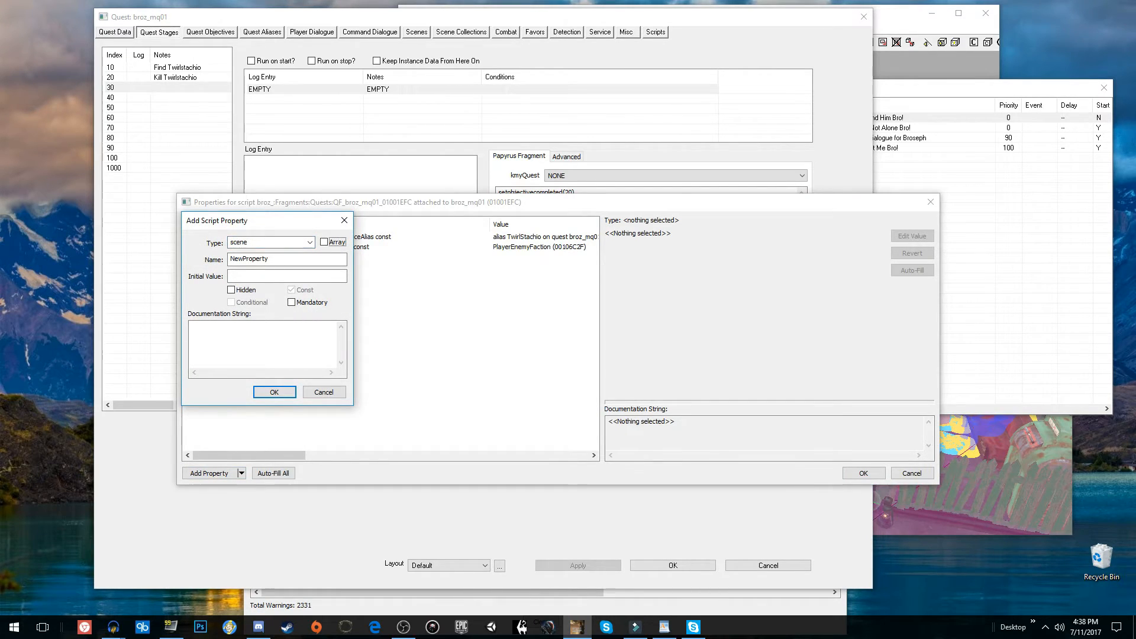
key(shift+Tab)
key(shift+Tab)
key(ctrl+v)
key(Return)
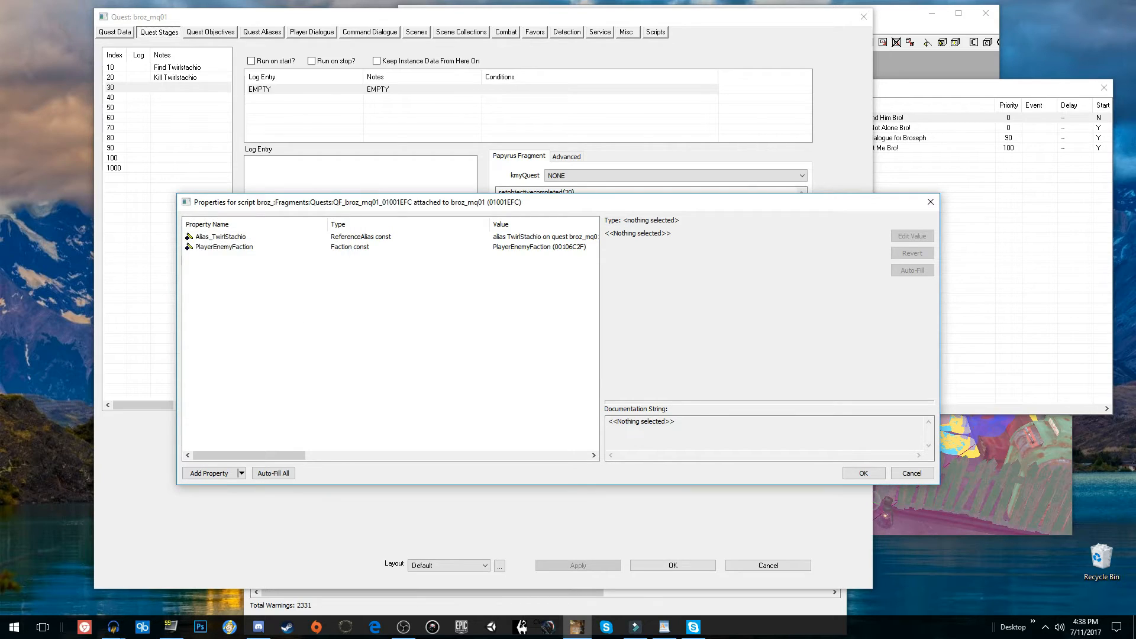
click(242, 248)
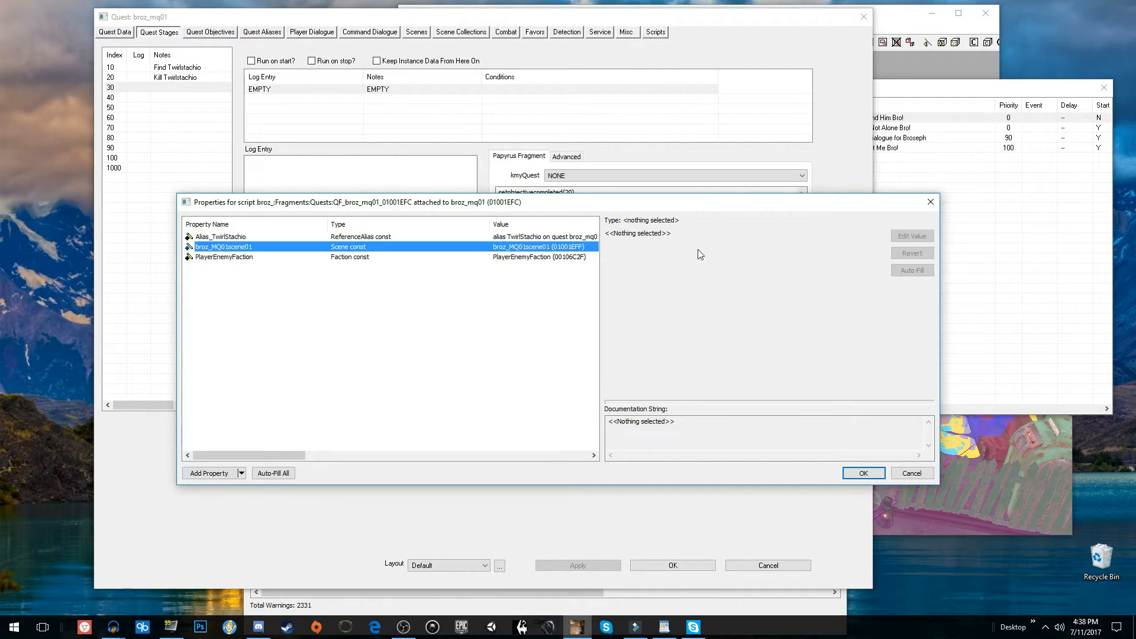
click(864, 473)
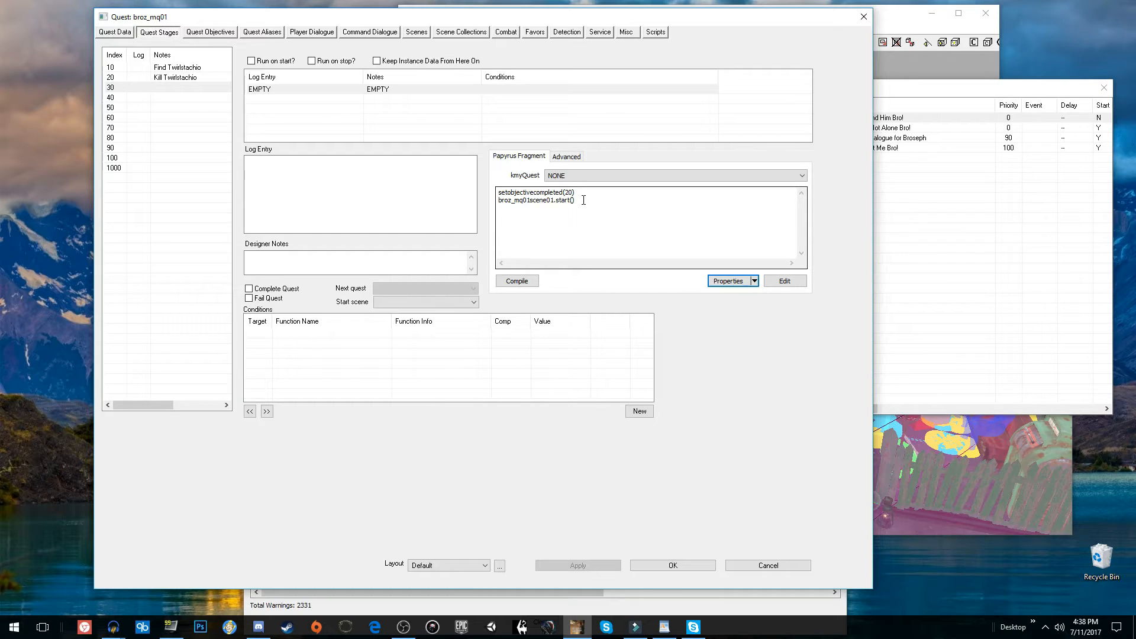
Add the Broseph alias as the first actor in the scene broz_MQ01scene01.
click(417, 36)
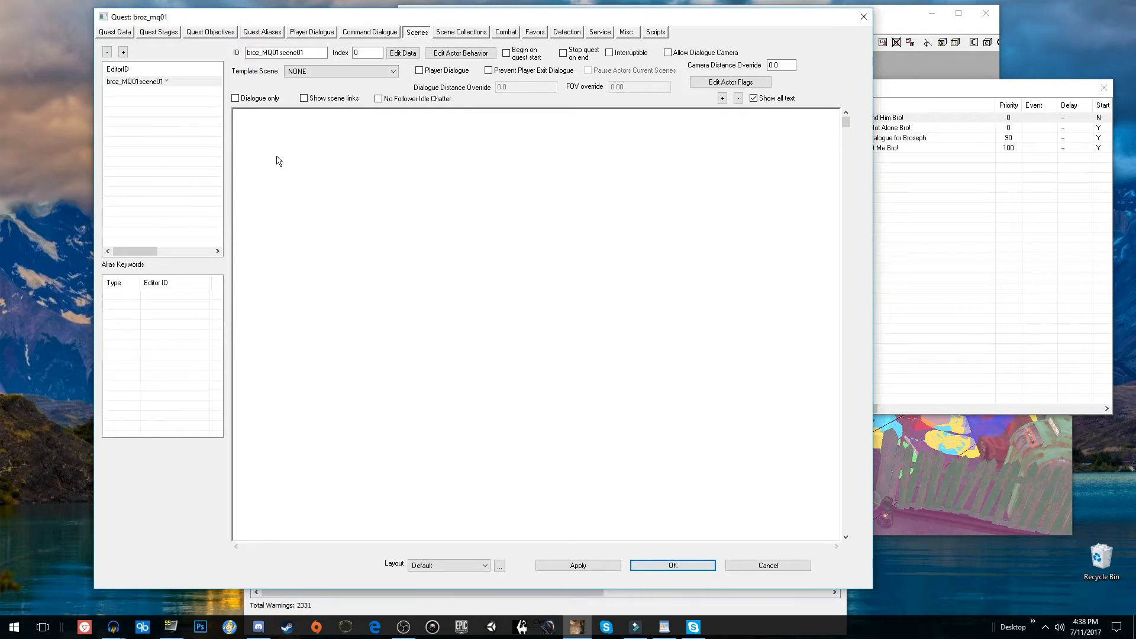
double_click(279, 161)
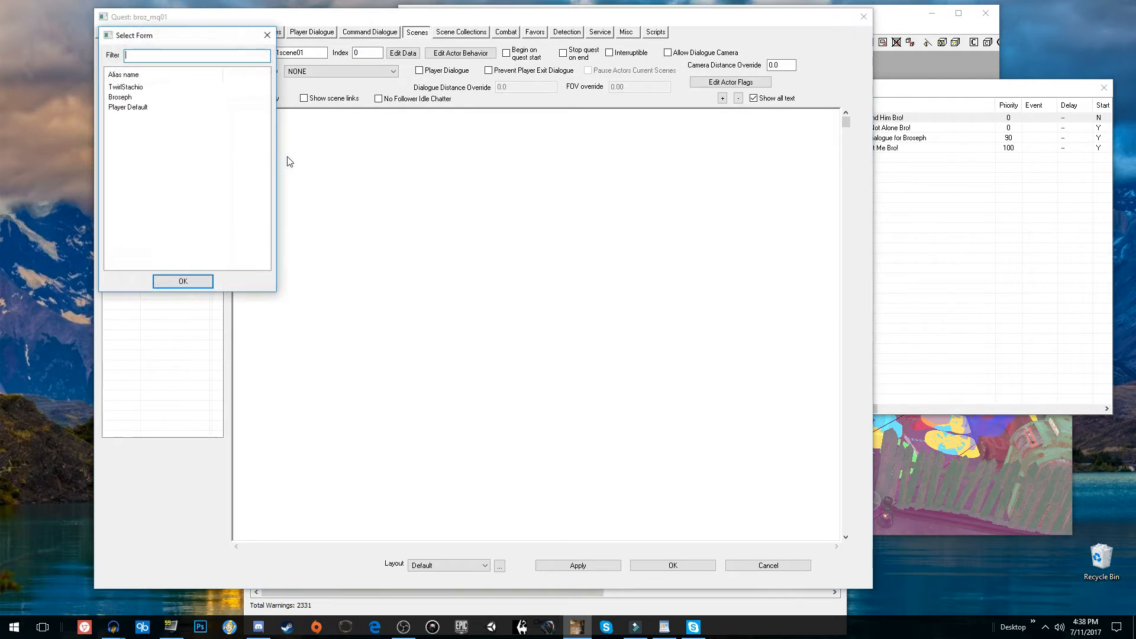
double_click(116, 98)
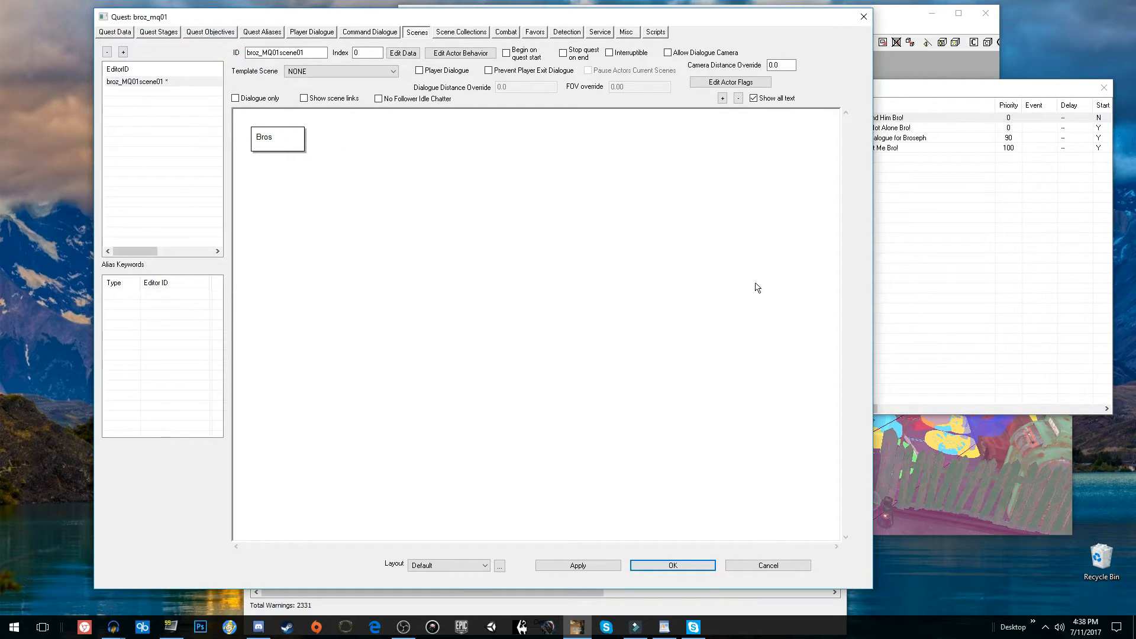
Place the actor broz_FBnpc in the DiamondCityUpperStands cell, standing by the green picket fence near the red sofa.
click(915, 217)
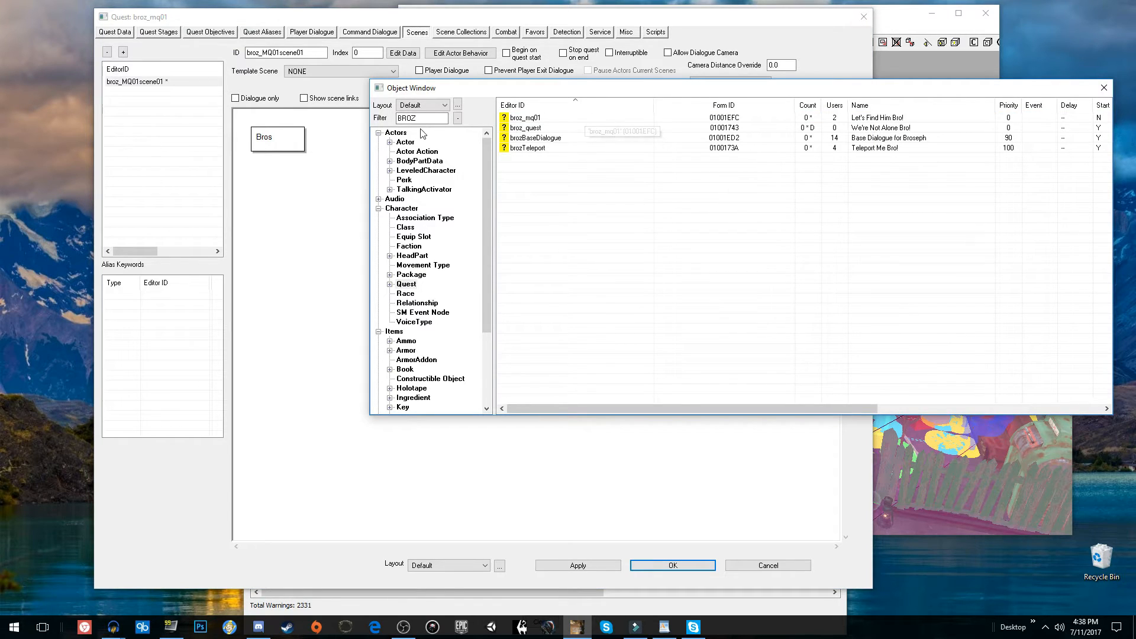
click(405, 143)
click(966, 437)
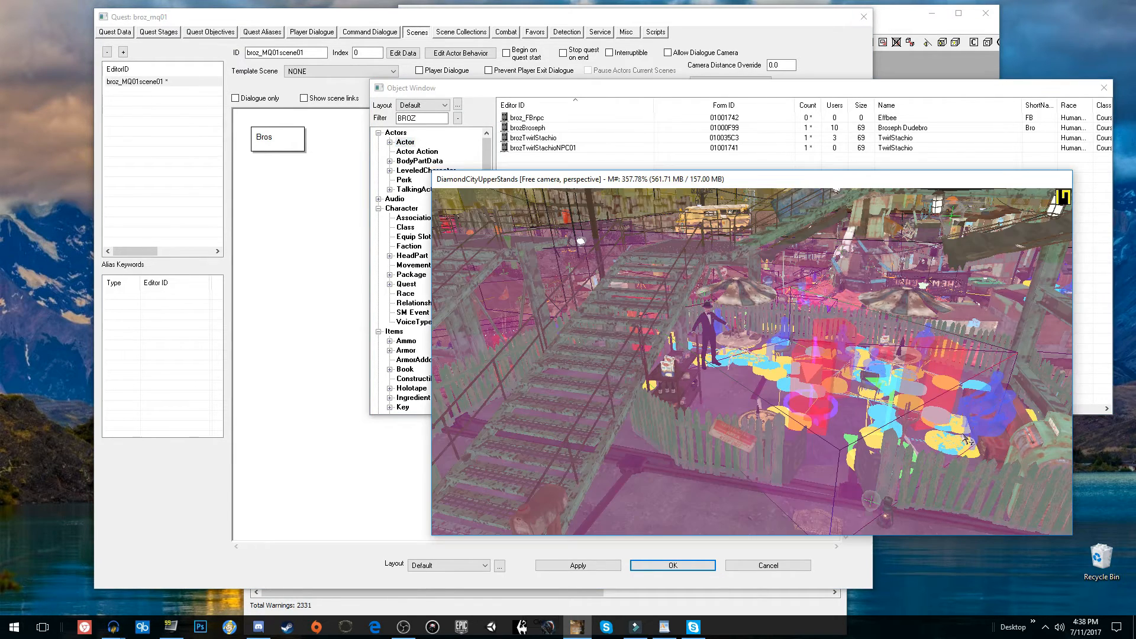
scroll(968, 427, up, 3)
shift+middle_drag(972, 423, 1037, 408)
scroll(1036, 412, up, 3)
scroll(1035, 414, up, 4)
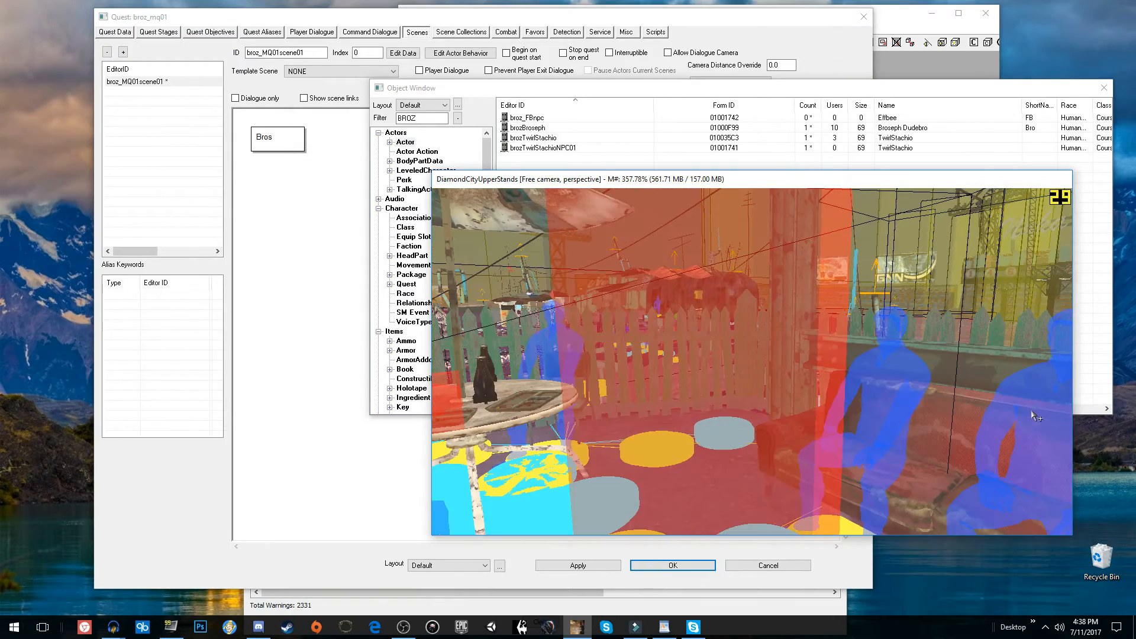
drag(537, 123, 653, 486)
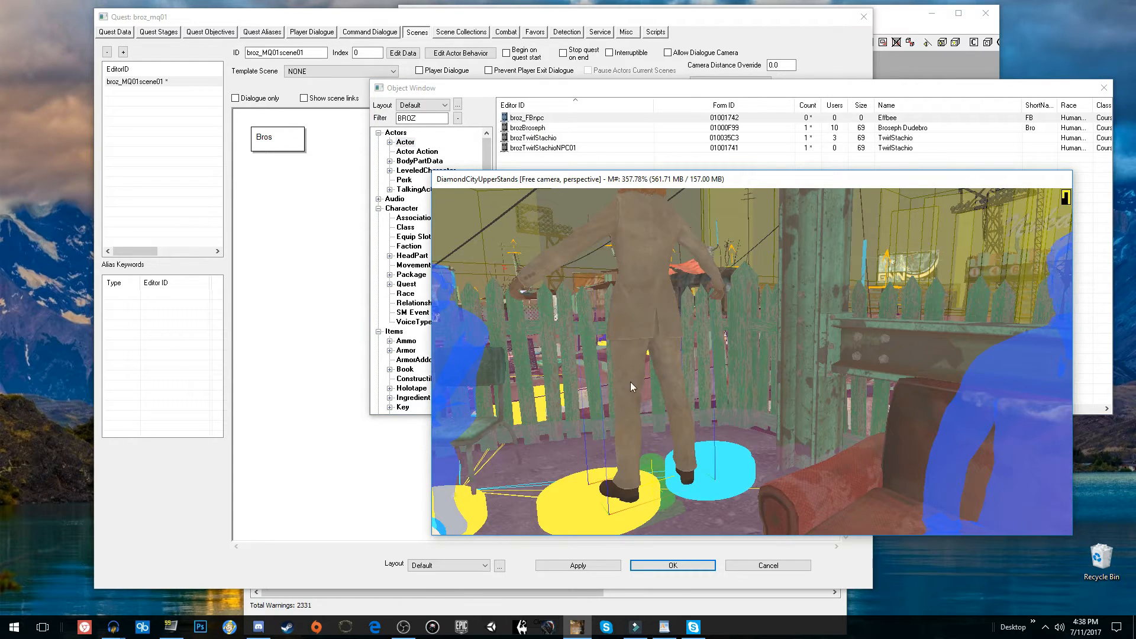
click(327, 122)
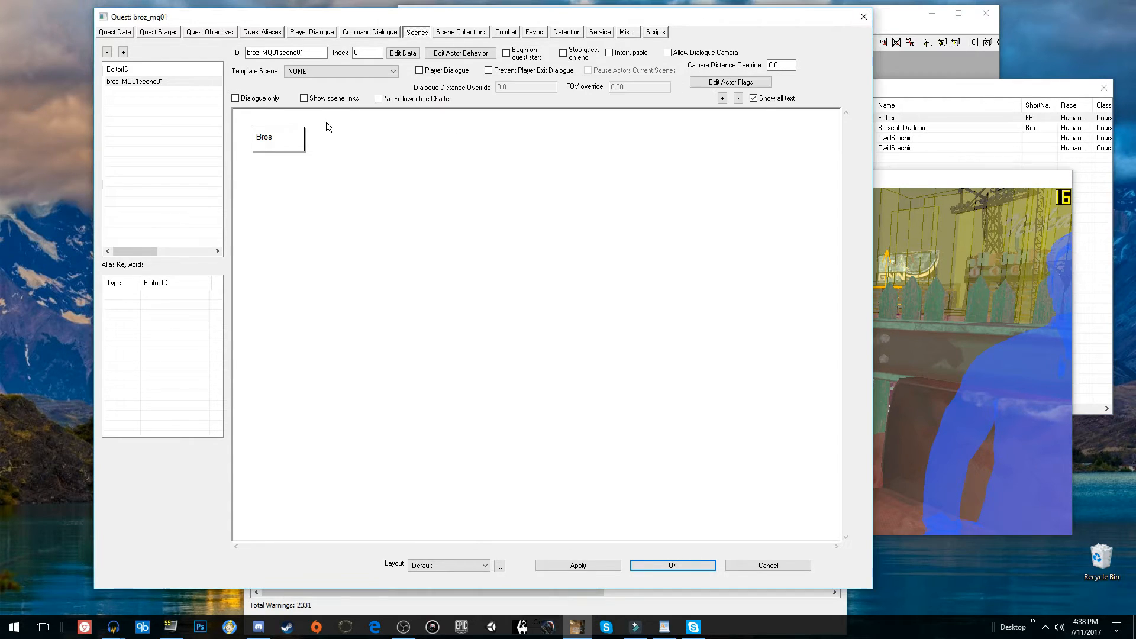
right_click(325, 199)
click(331, 203)
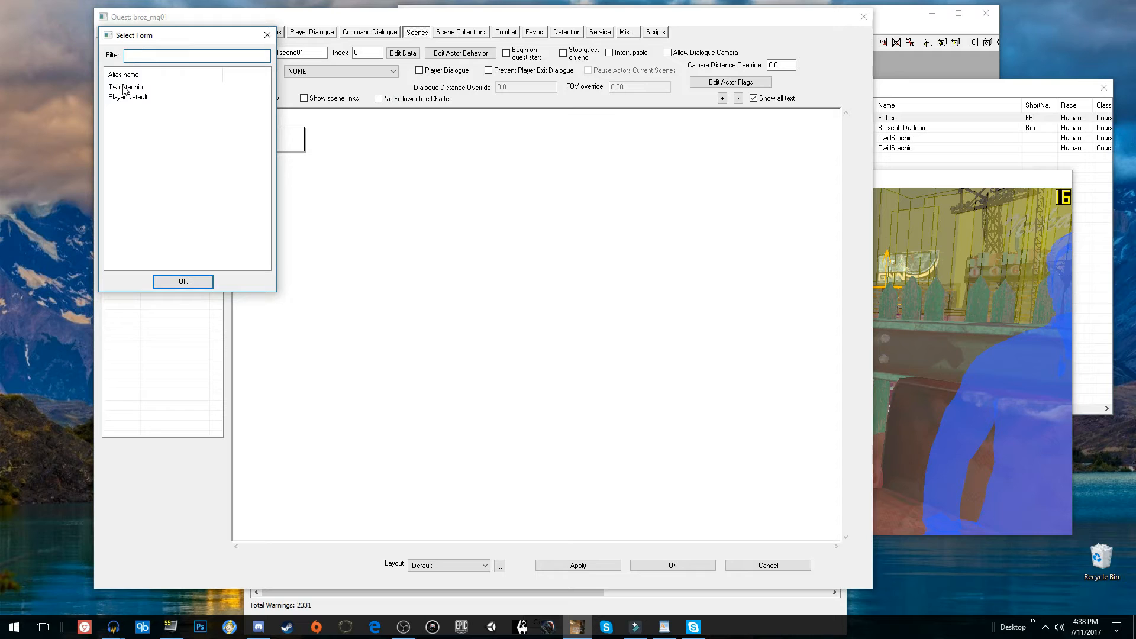
click(267, 35)
Duplicate the Broseph quest alias, name the copy FB, and fill it with the unique actor broz_FBnpc.
click(250, 37)
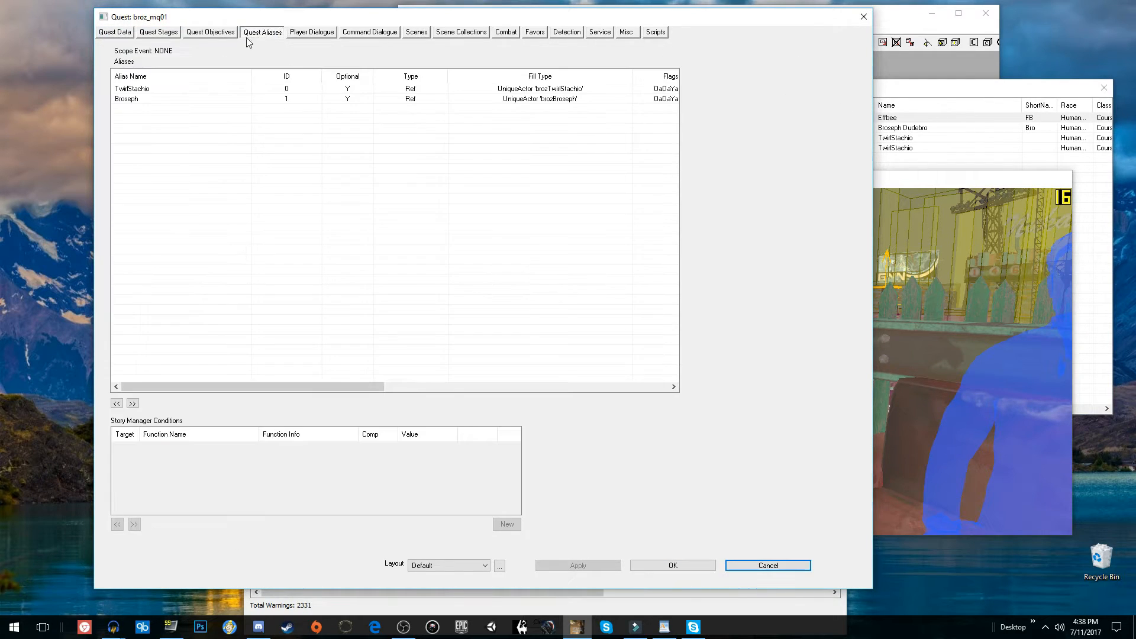
right_click(161, 100)
click(182, 131)
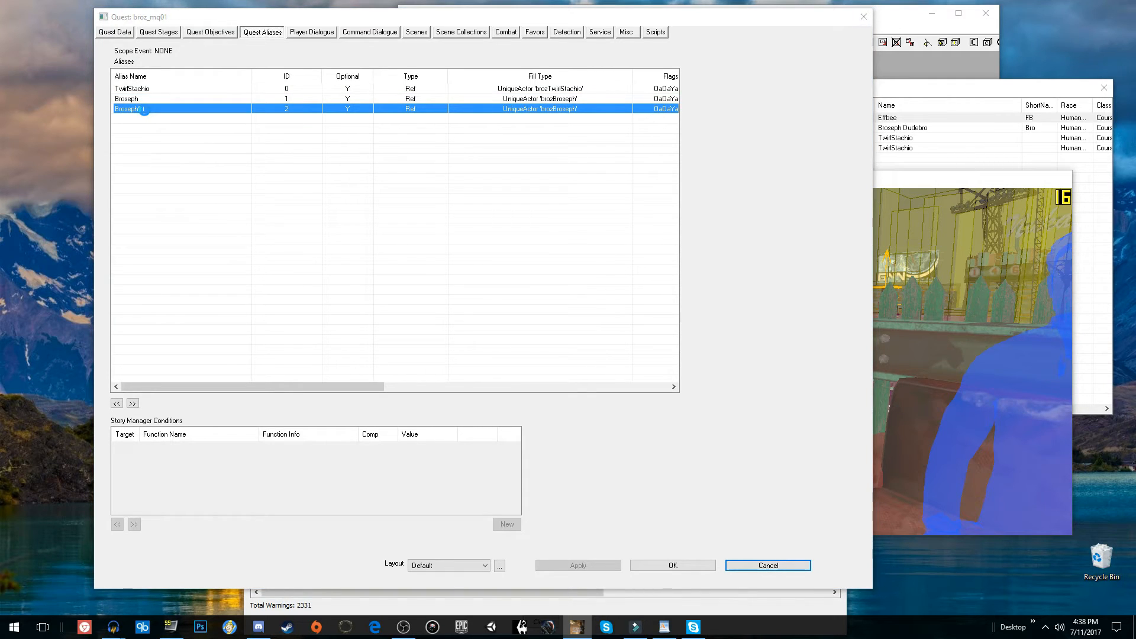
double_click(144, 110)
text(FB)
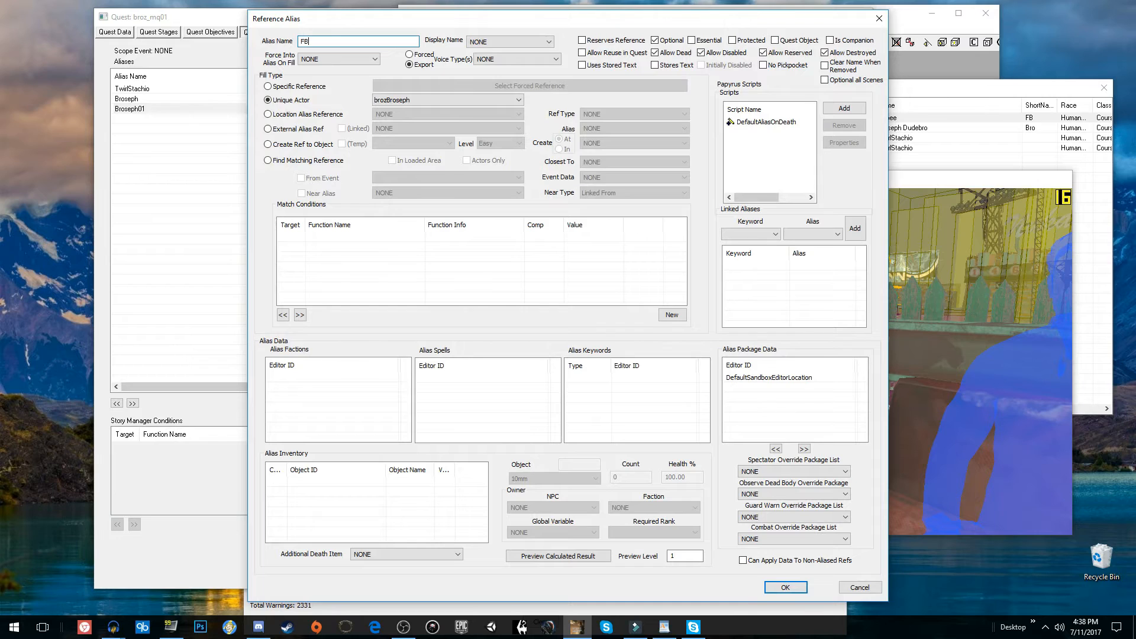
click(414, 99)
scroll(416, 126, up, 1)
click(416, 126)
Remove the DefaultAliasOnDeath script and the DefaultSandboxEditorLocation package from the FB alias.
click(766, 121)
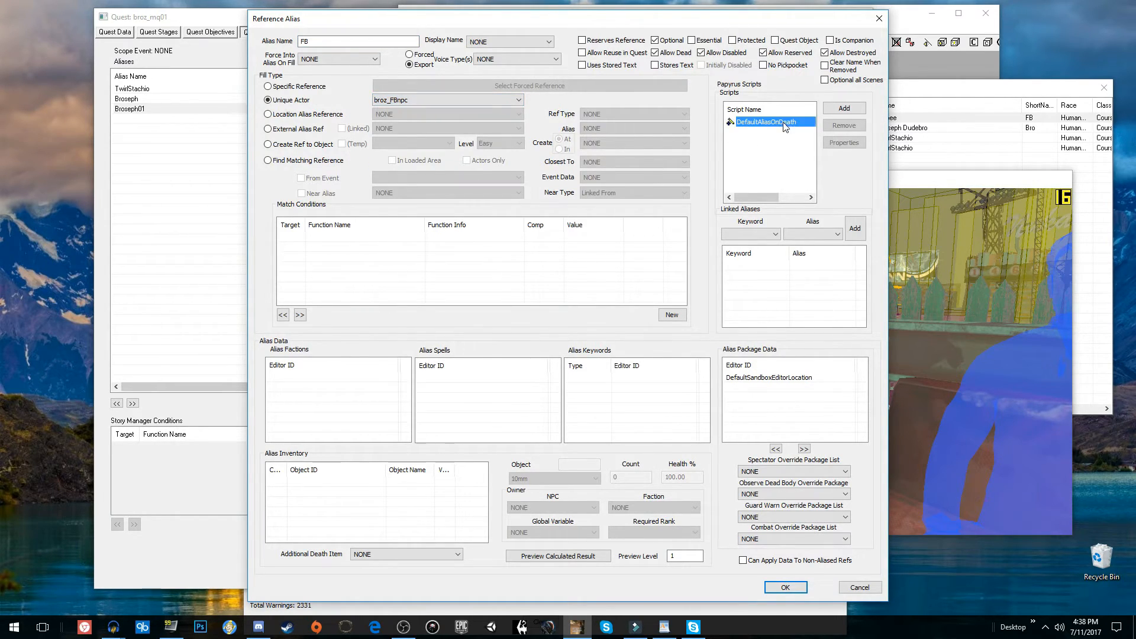
click(836, 126)
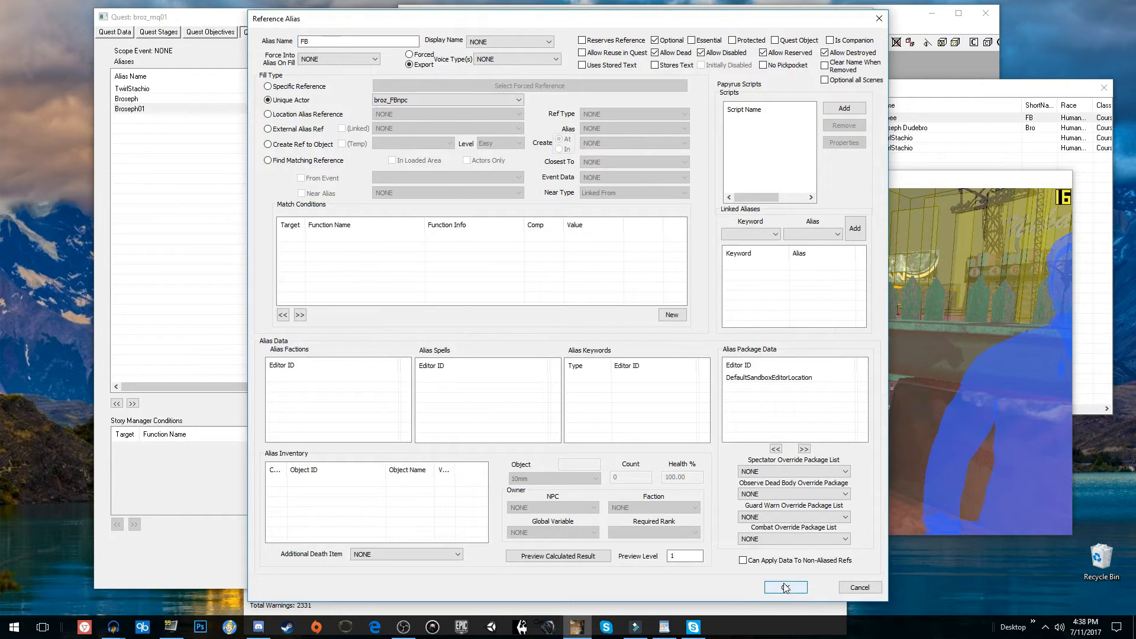
click(769, 378)
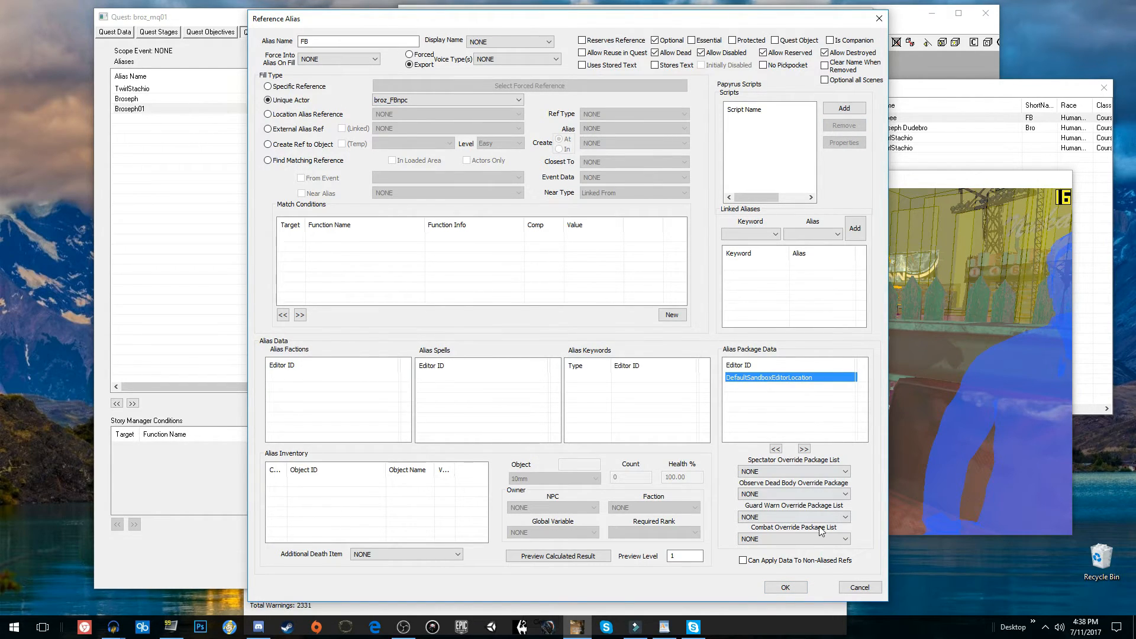
key(Delete)
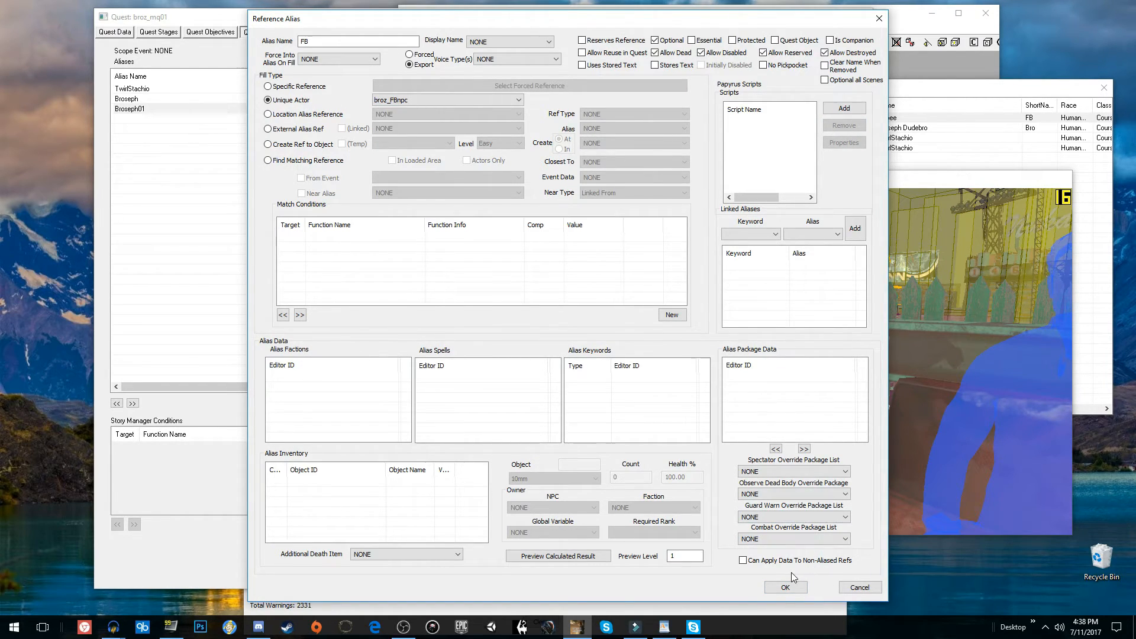
right_click(781, 388)
click(807, 408)
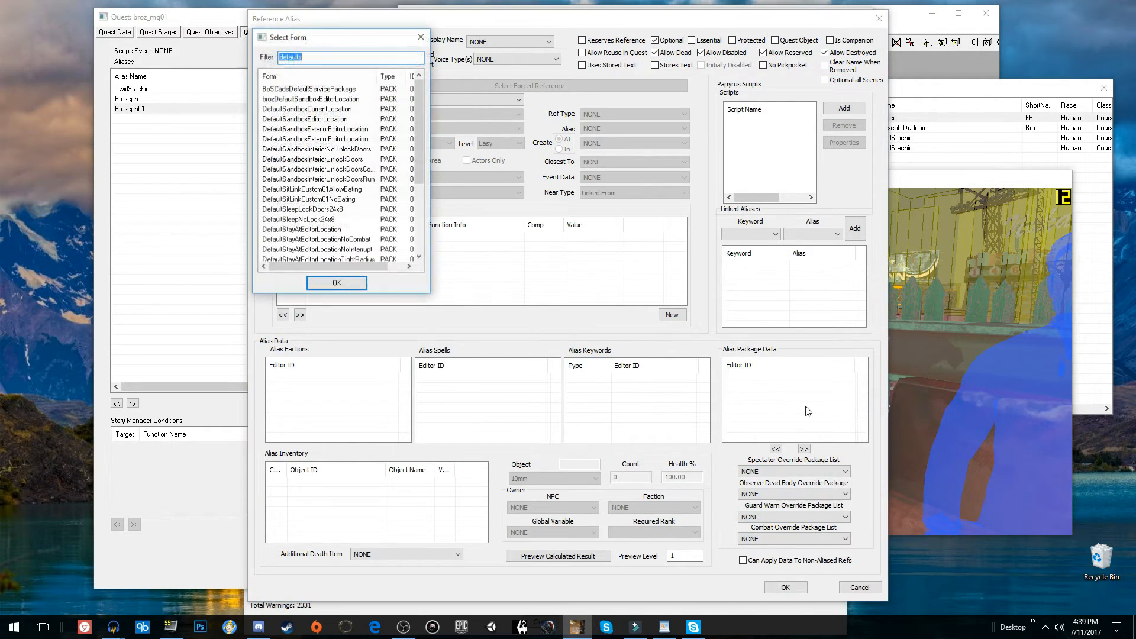
click(421, 35)
Save the FB alias and remove the DefaultSandboxEditorLocation package from the Broseph alias.
click(776, 586)
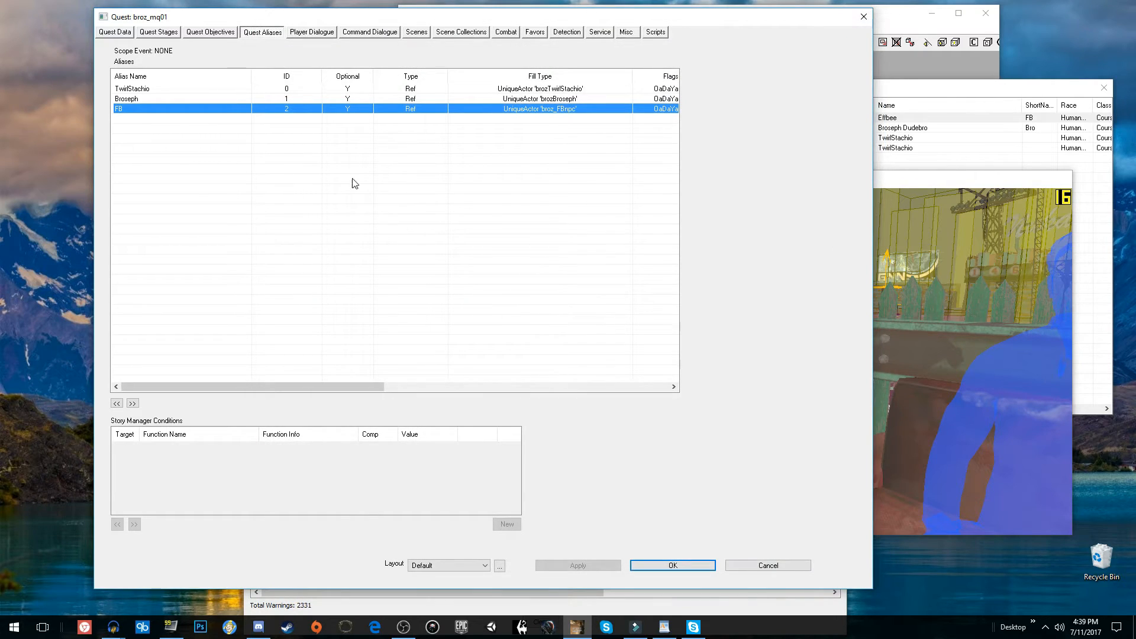
double_click(290, 99)
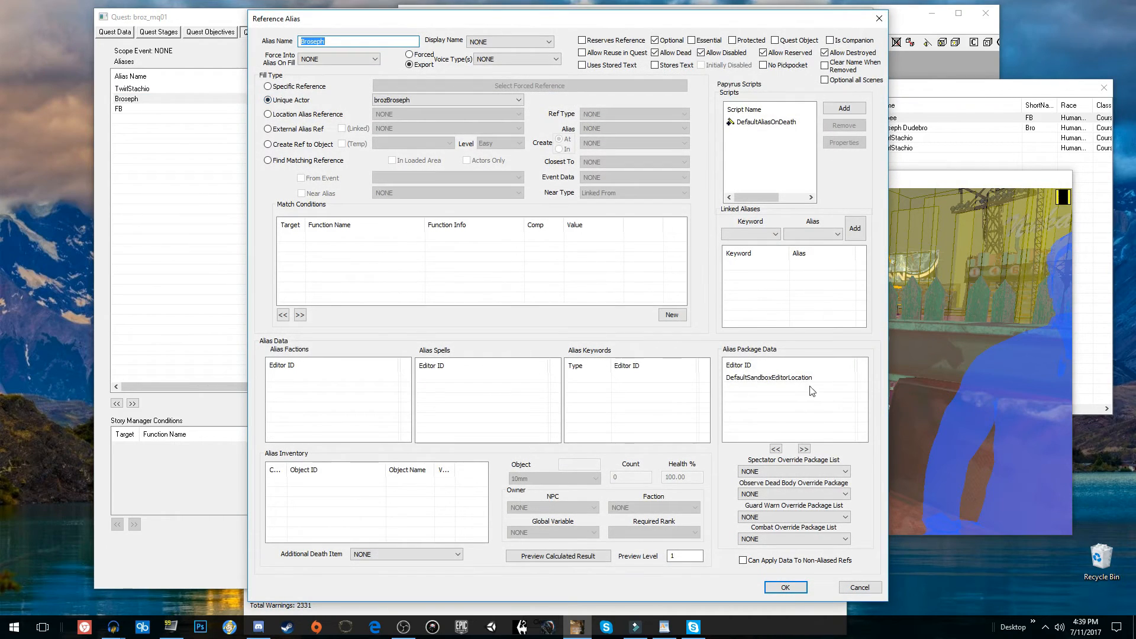
click(787, 378)
key(Delete)
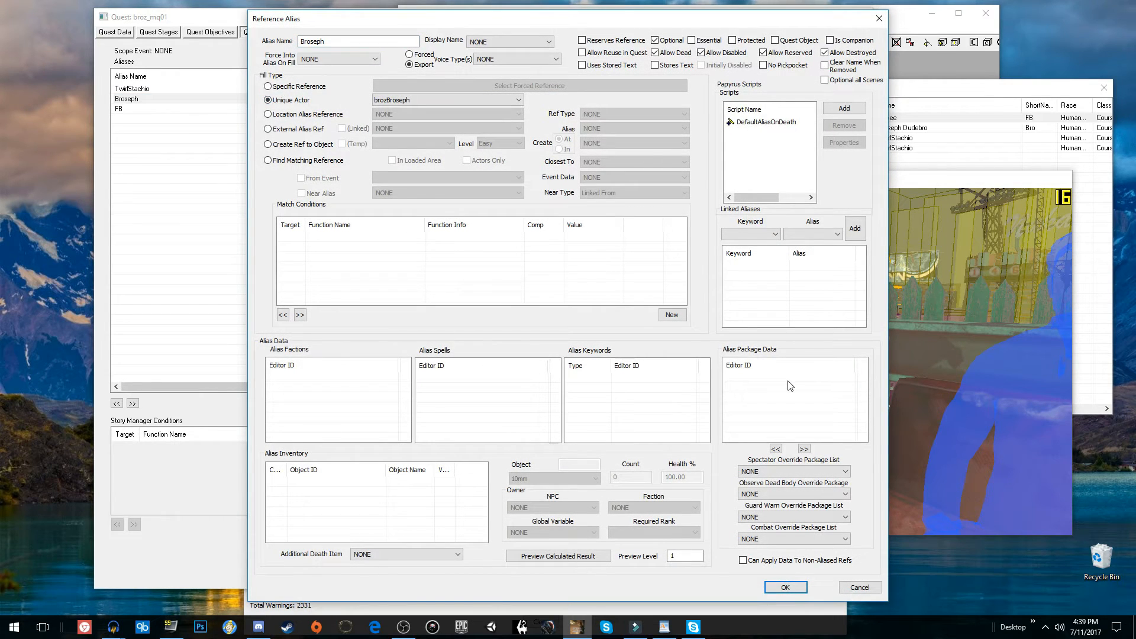
click(786, 587)
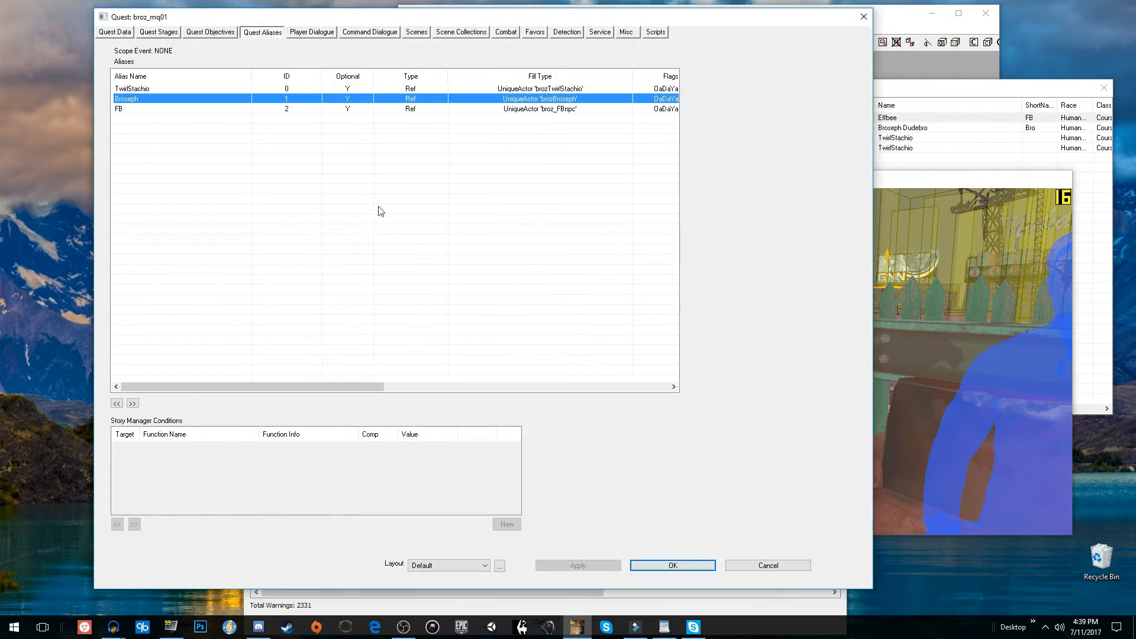
Add the FollowPlayer package to the Broseph alias's package data.
double_click(205, 97)
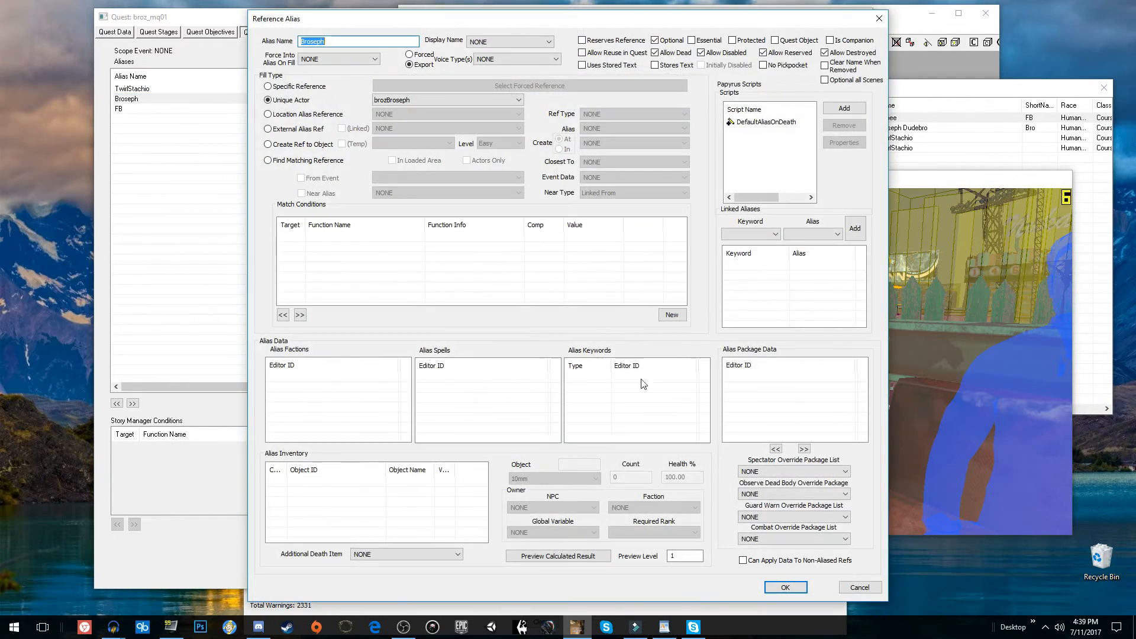
right_click(773, 390)
click(808, 411)
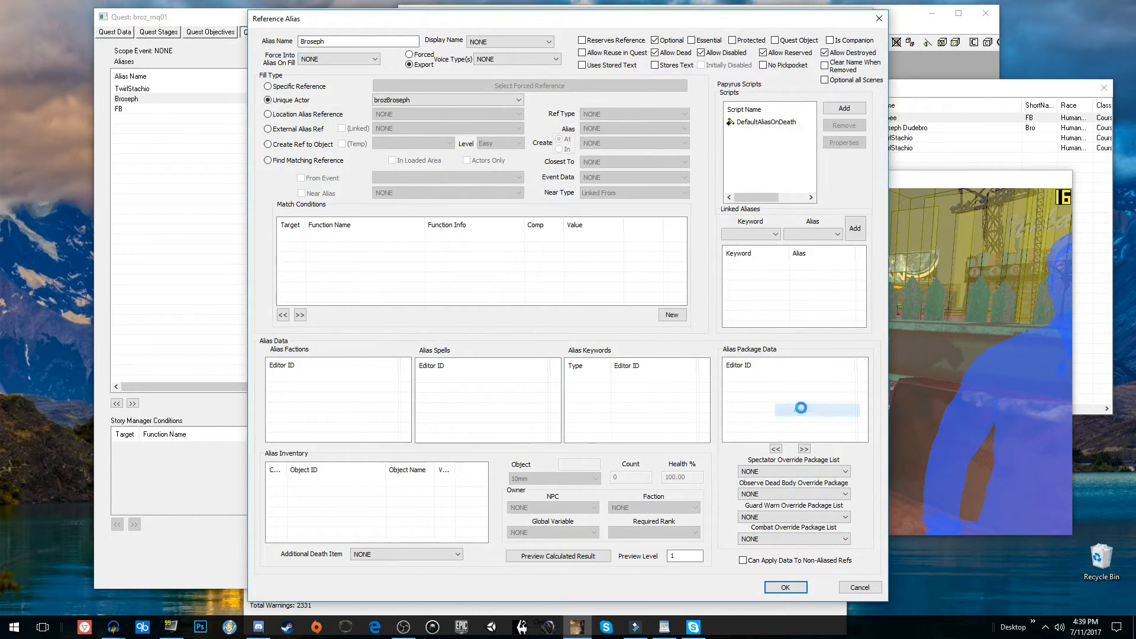
text(followplay)
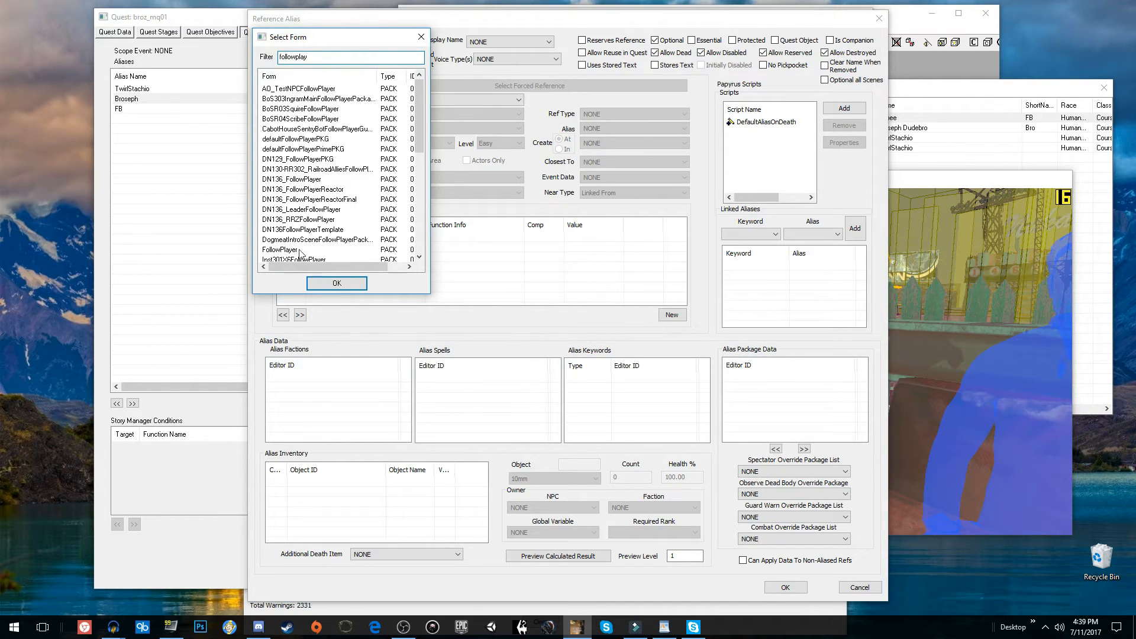
double_click(286, 250)
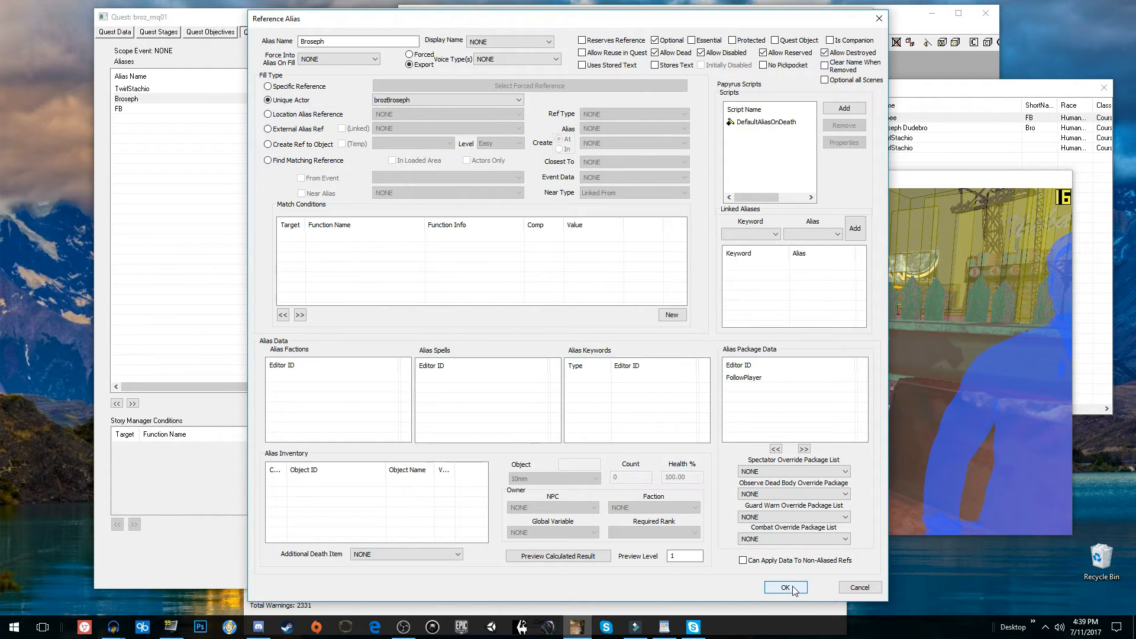
click(745, 378)
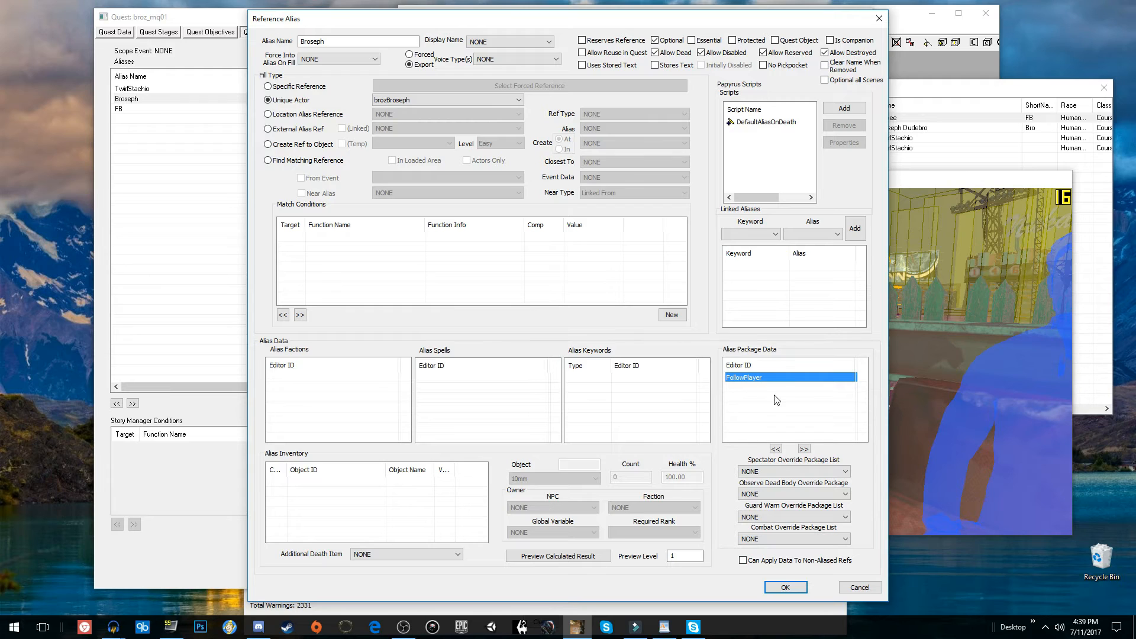
click(788, 587)
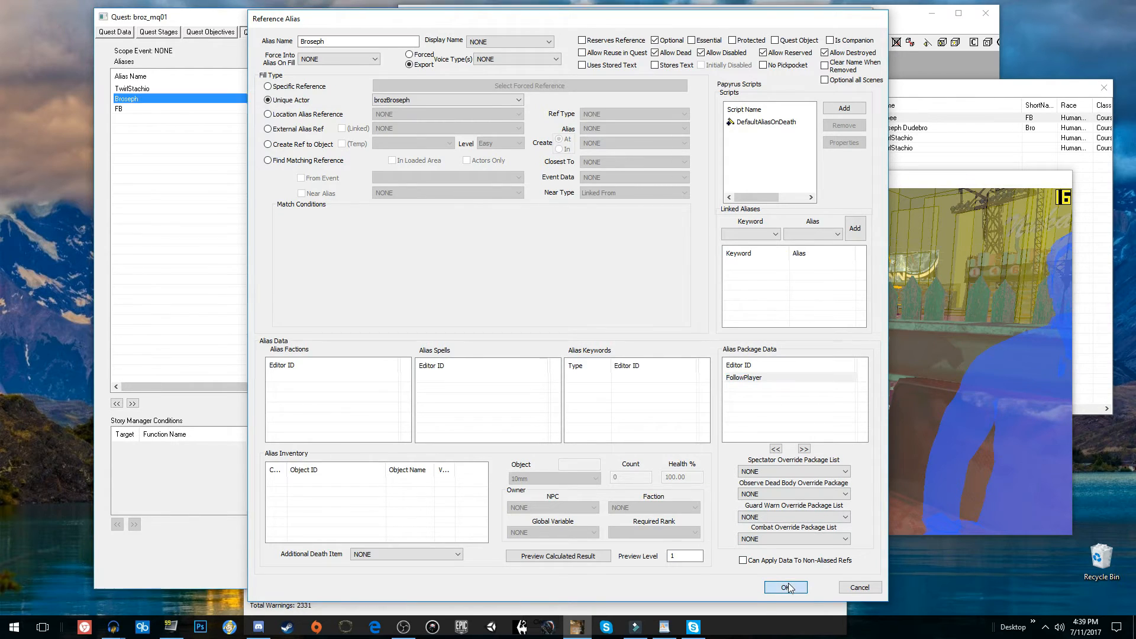
double_click(148, 109)
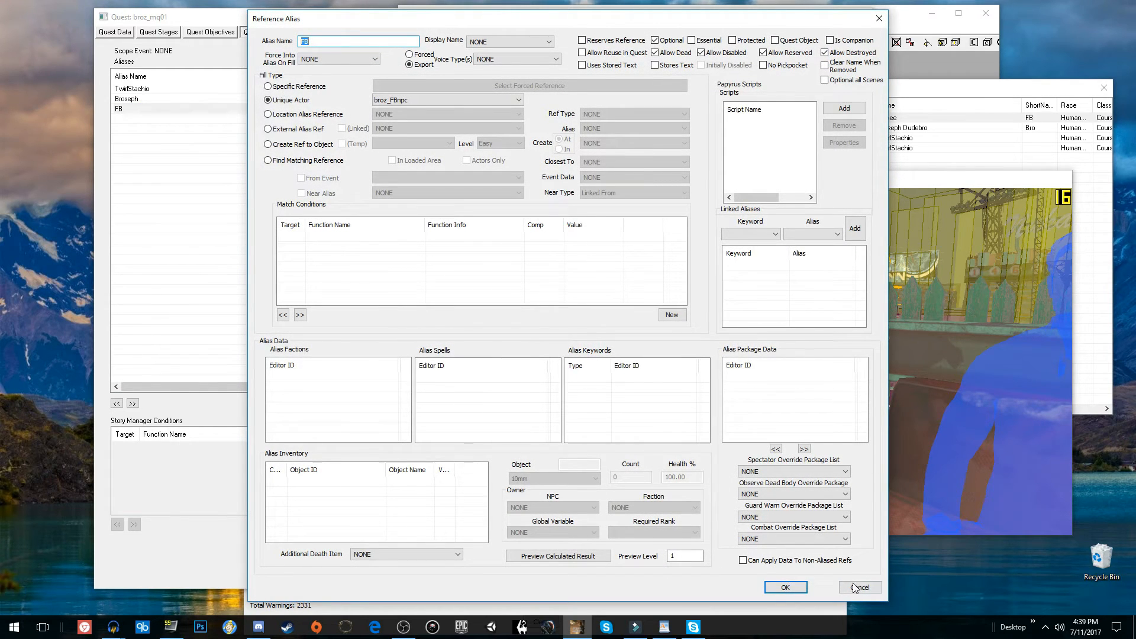
click(797, 585)
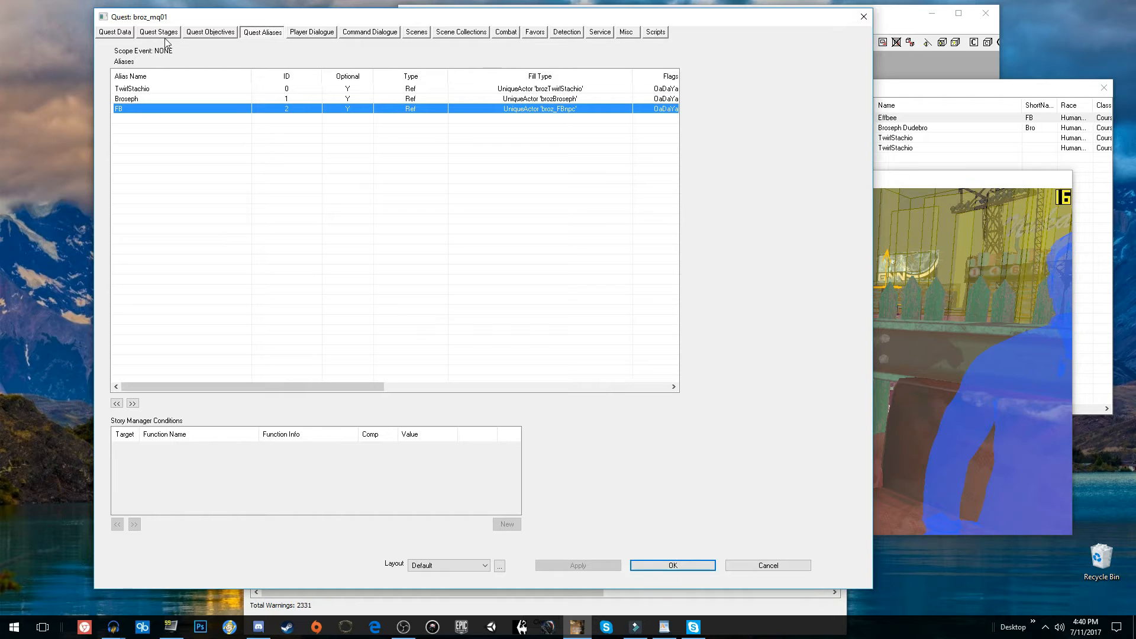
Add the FB alias as the second actor in the scene broz_MQ01scene01 and create the scene's first phase.
click(417, 32)
right_click(279, 193)
click(300, 201)
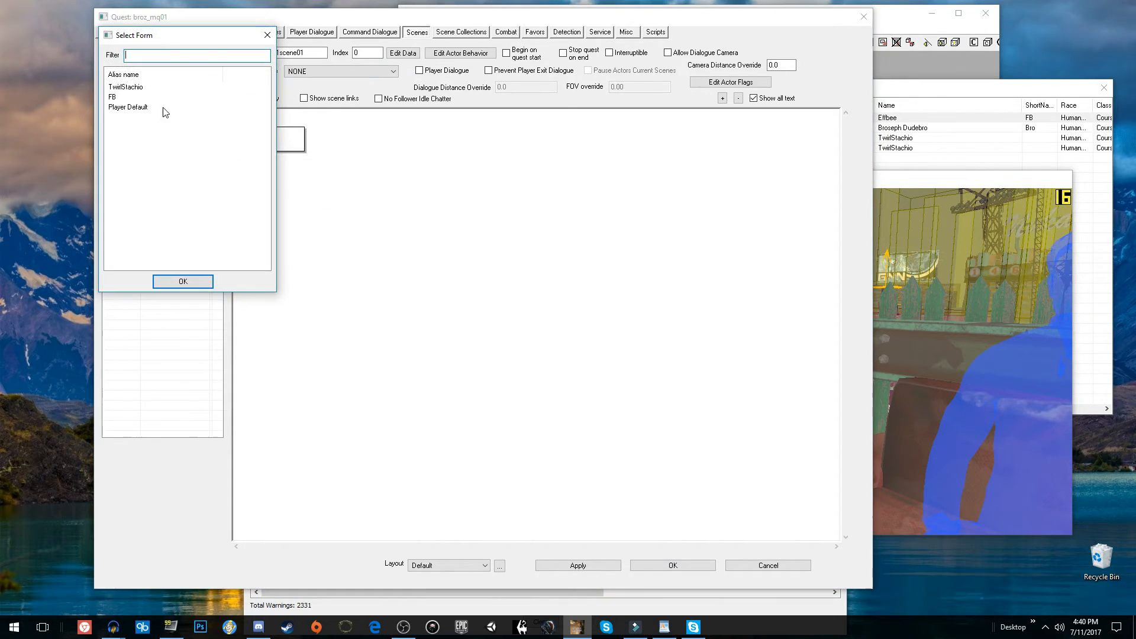
double_click(115, 97)
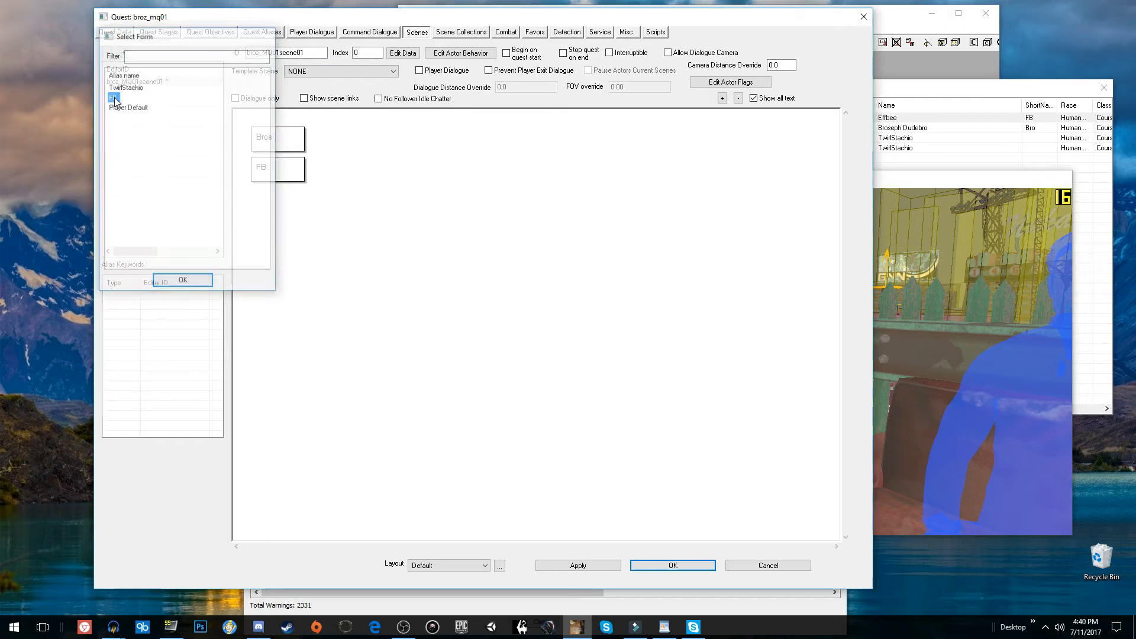
right_click(370, 133)
click(411, 152)
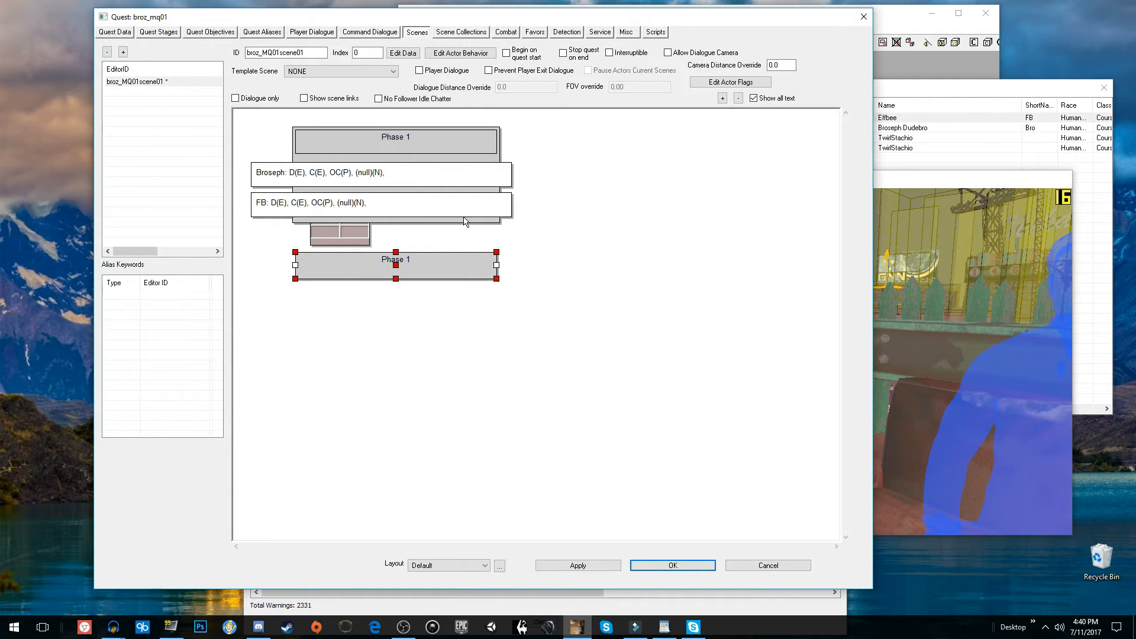
Add a second phase at the end of the scene and make its completion set the parent quest stage to 40.
click(168, 32)
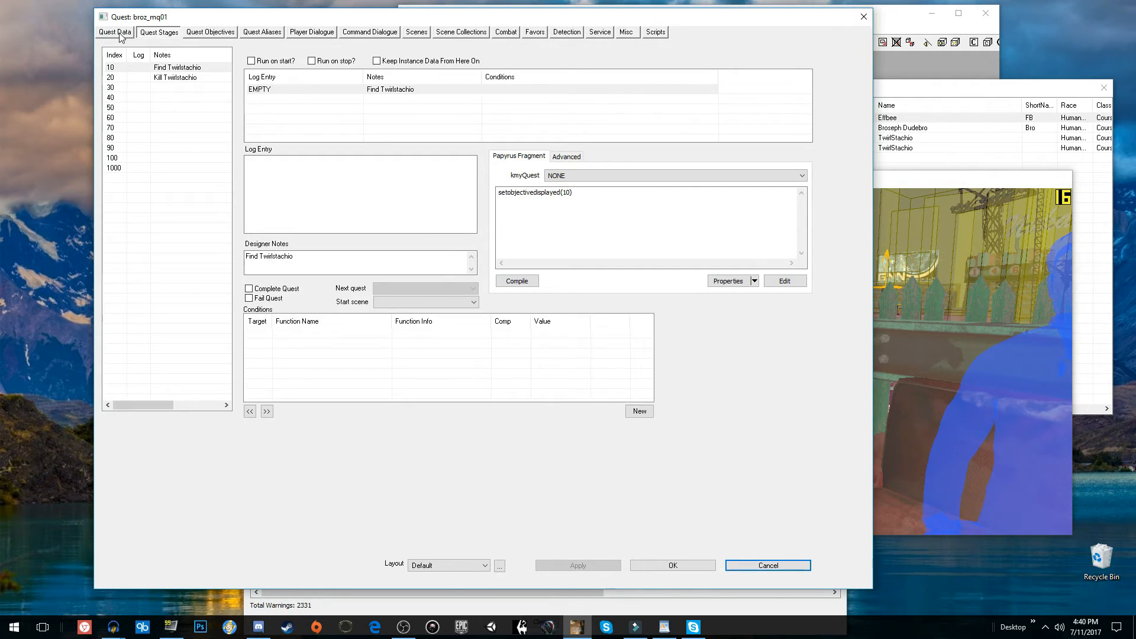
click(416, 32)
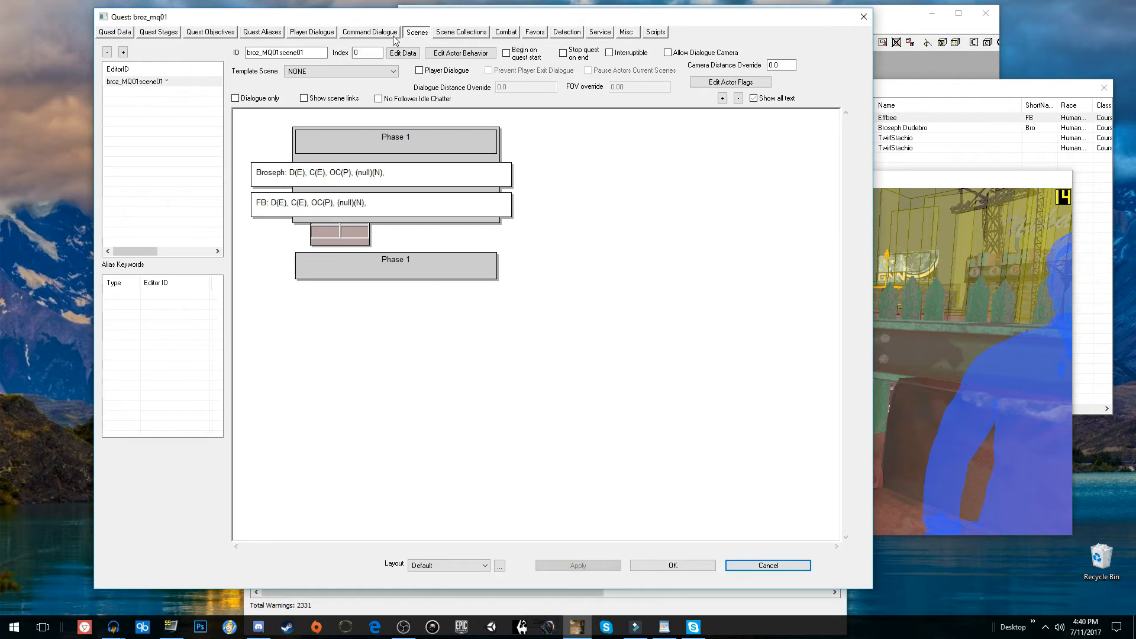
right_click(548, 136)
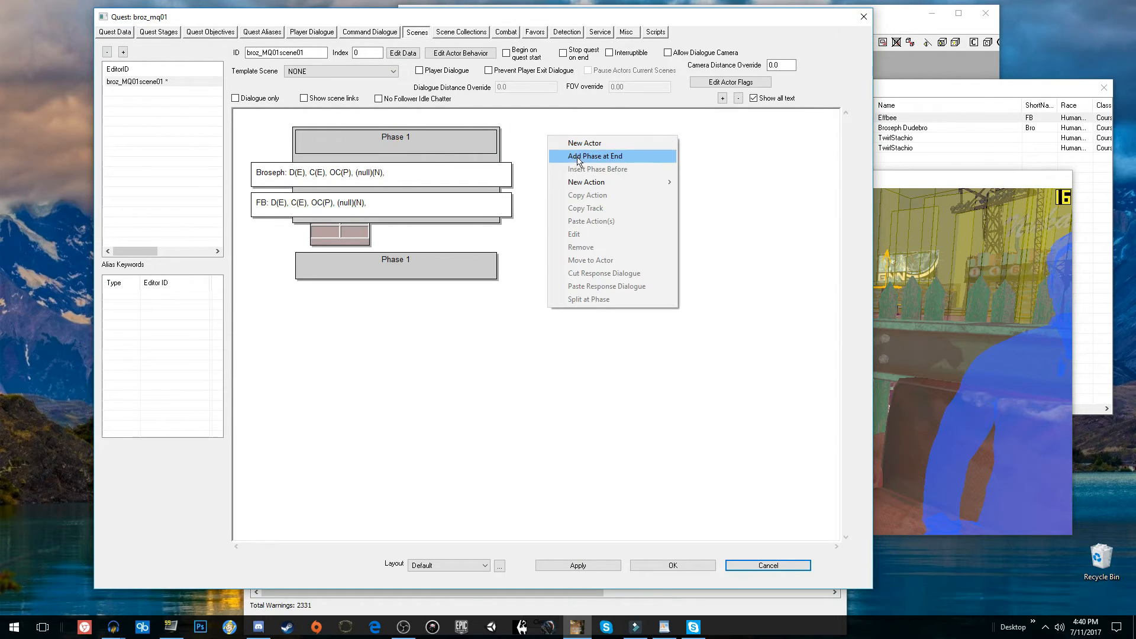
click(573, 156)
double_click(526, 154)
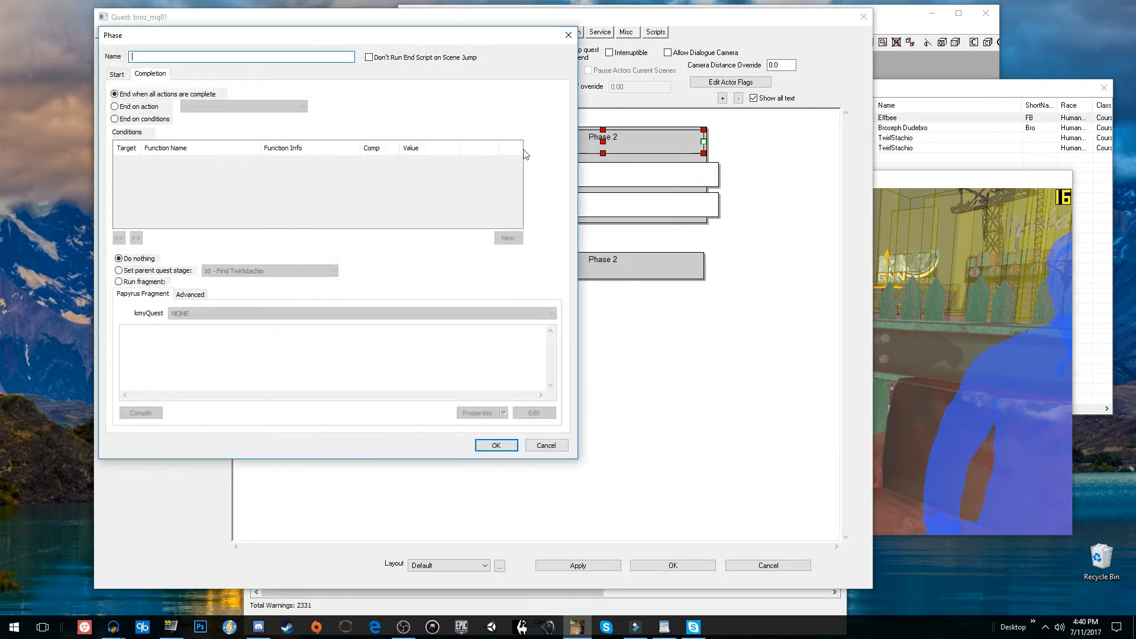
click(169, 272)
click(249, 270)
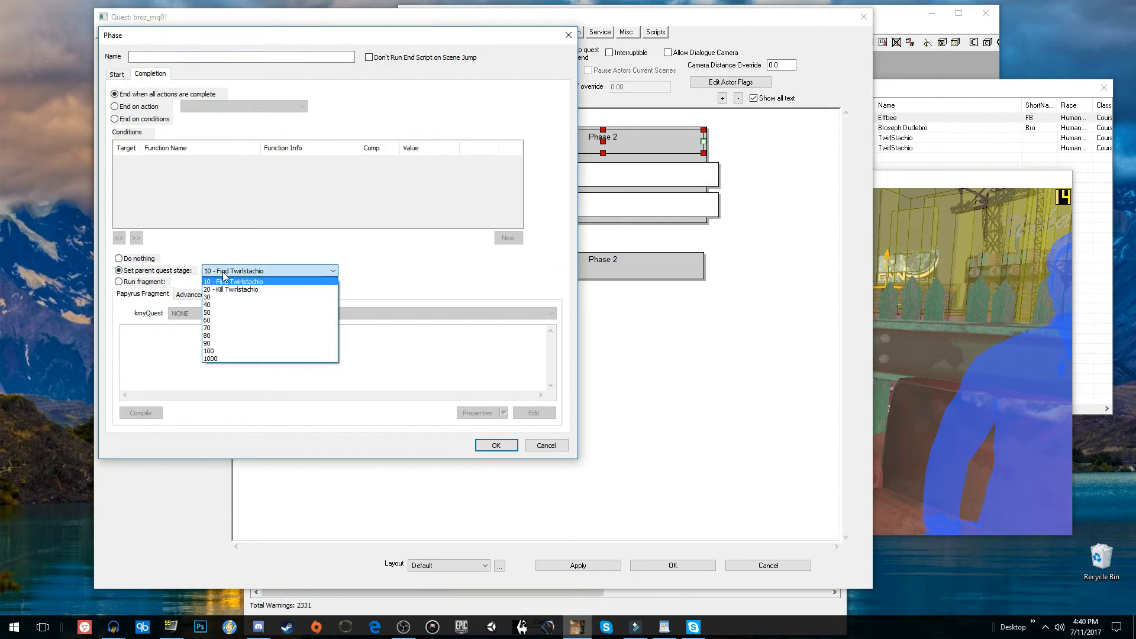
click(233, 304)
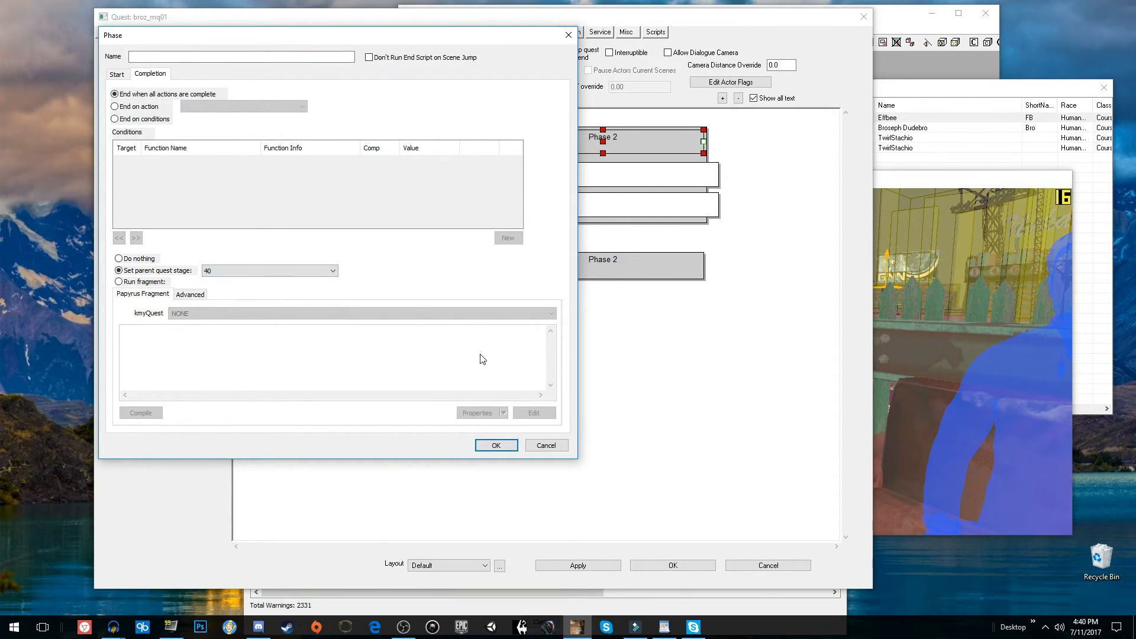
click(496, 447)
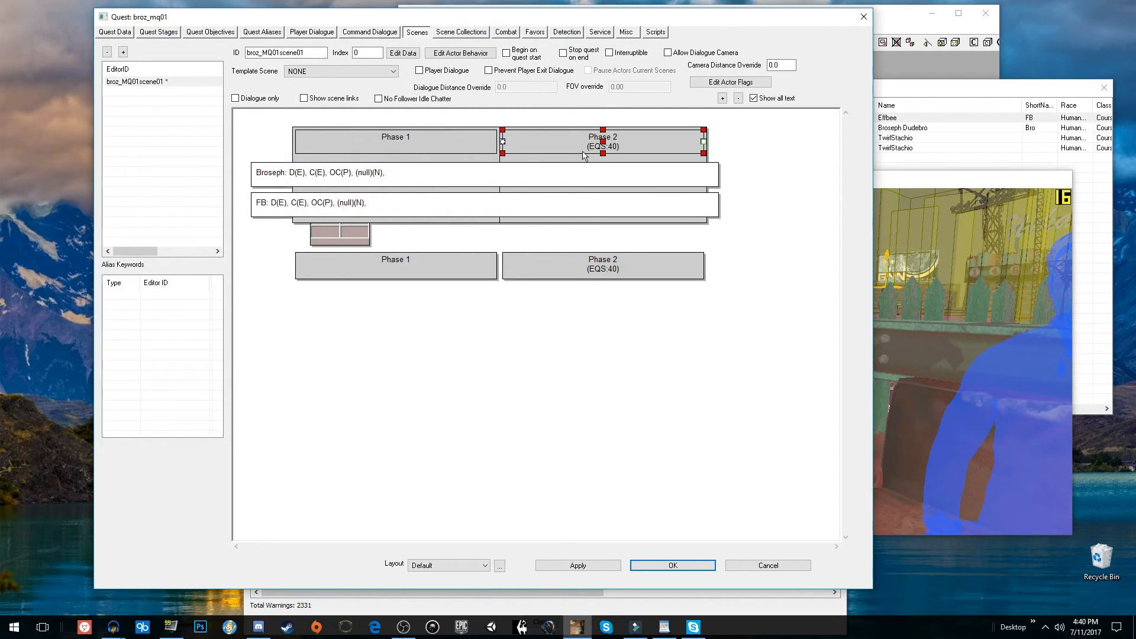
Give quest stage 40 a log entry that completes the quest and contains the Papyrus fragment stop(), and save the plugin.
click(168, 33)
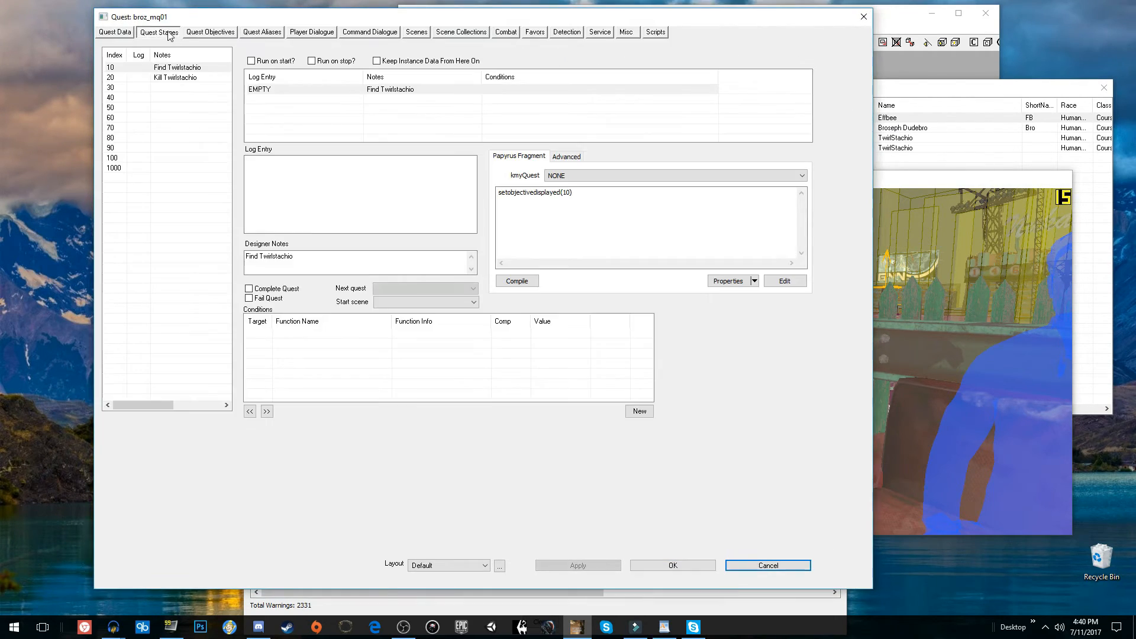
click(134, 98)
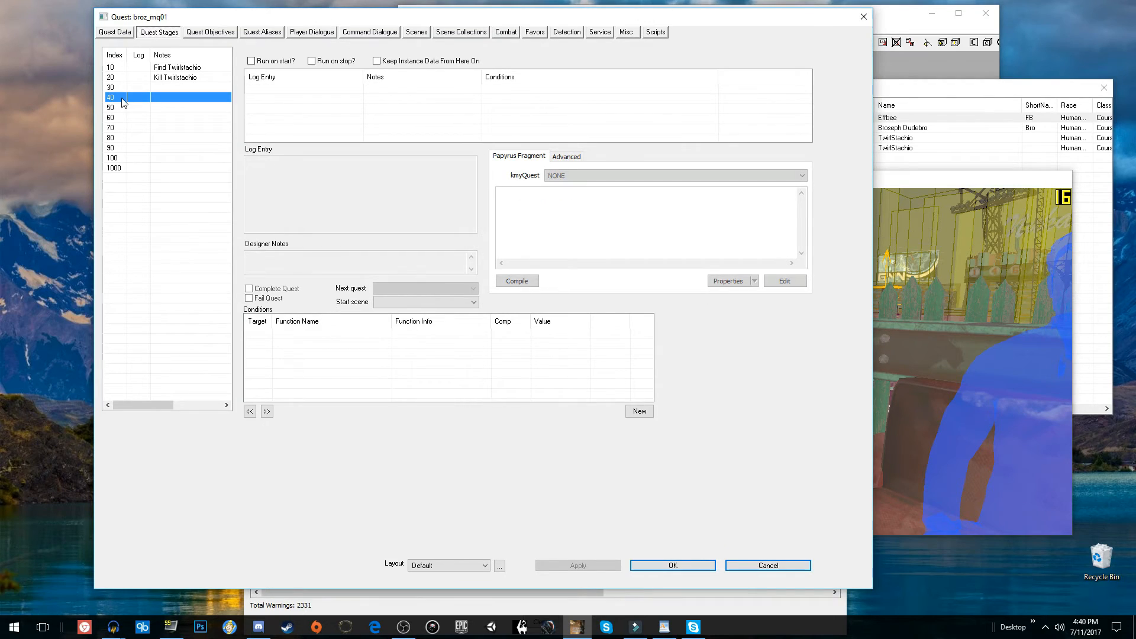
right_click(295, 123)
click(322, 123)
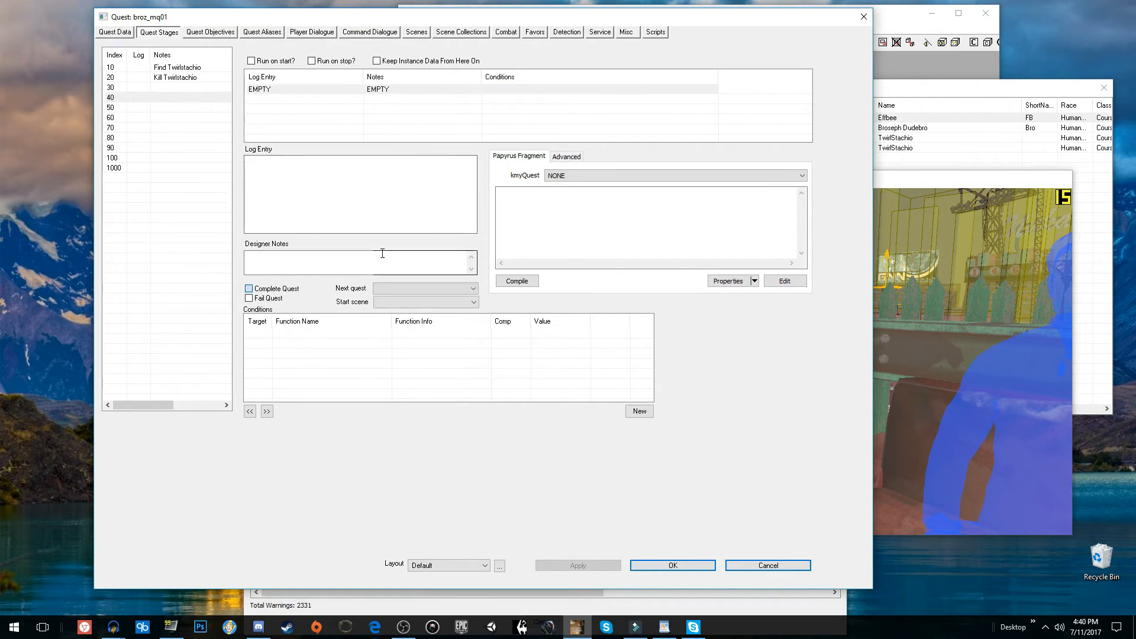
click(519, 208)
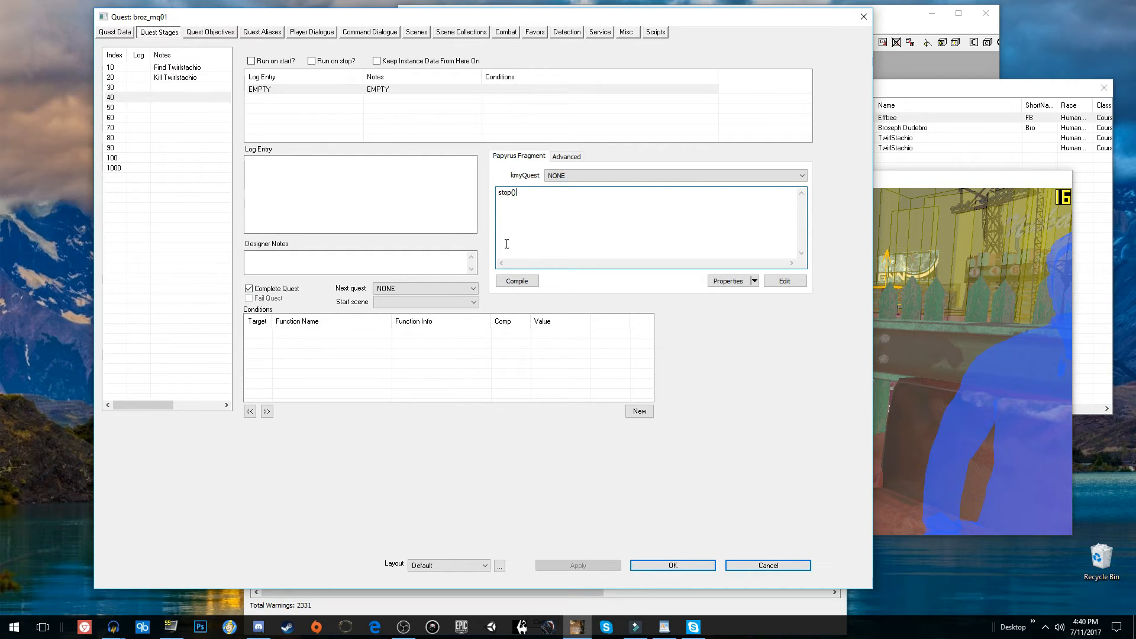
click(655, 563)
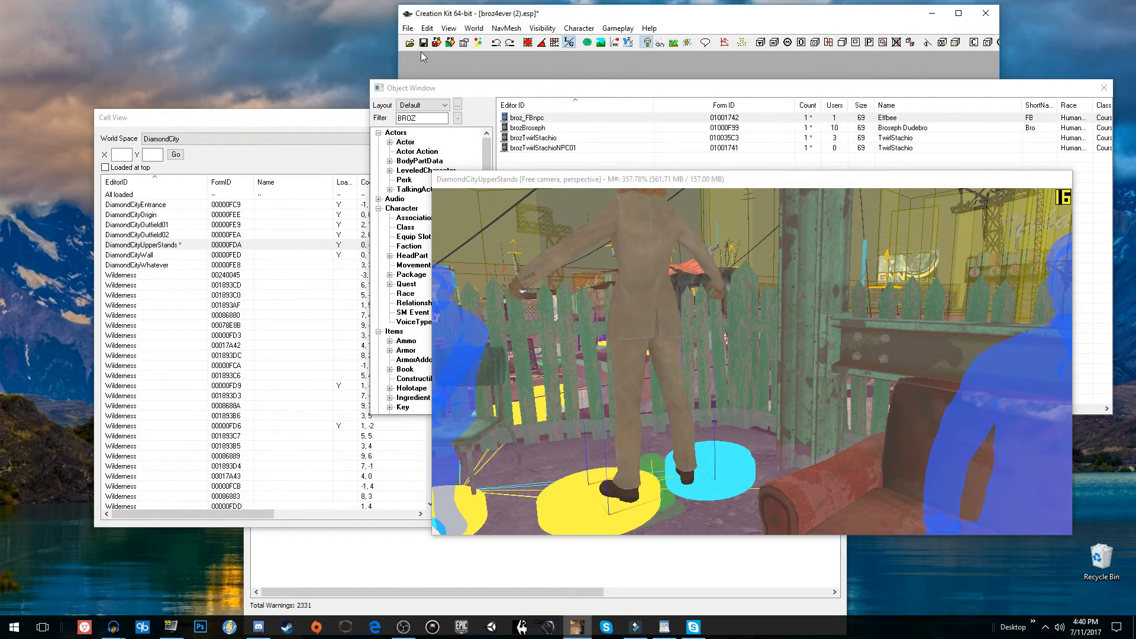
click(423, 42)
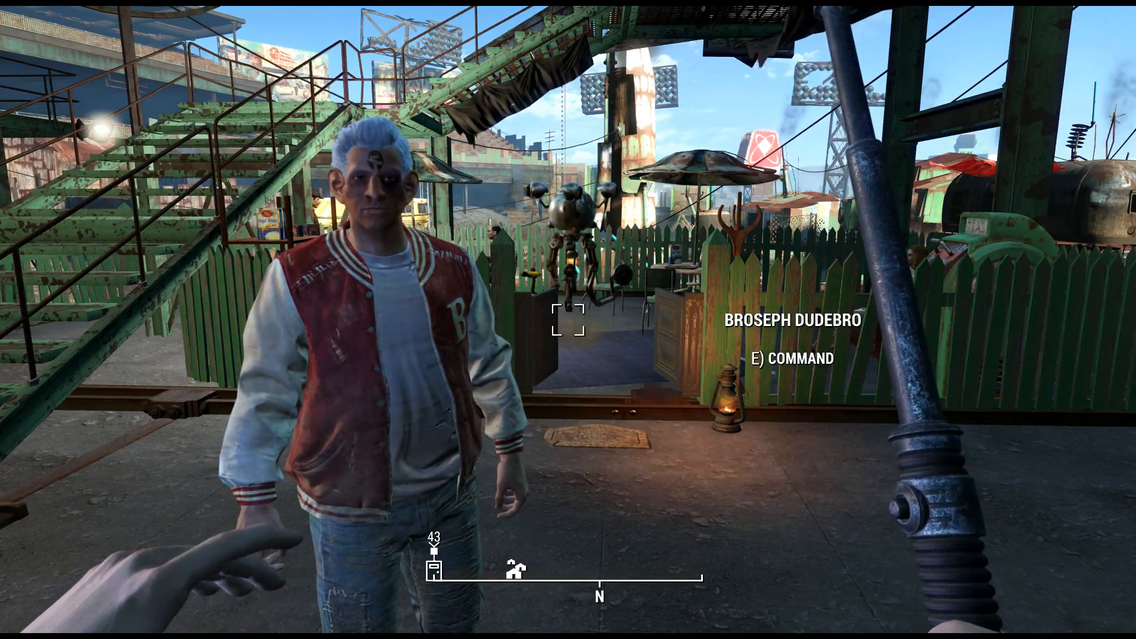
key(w)
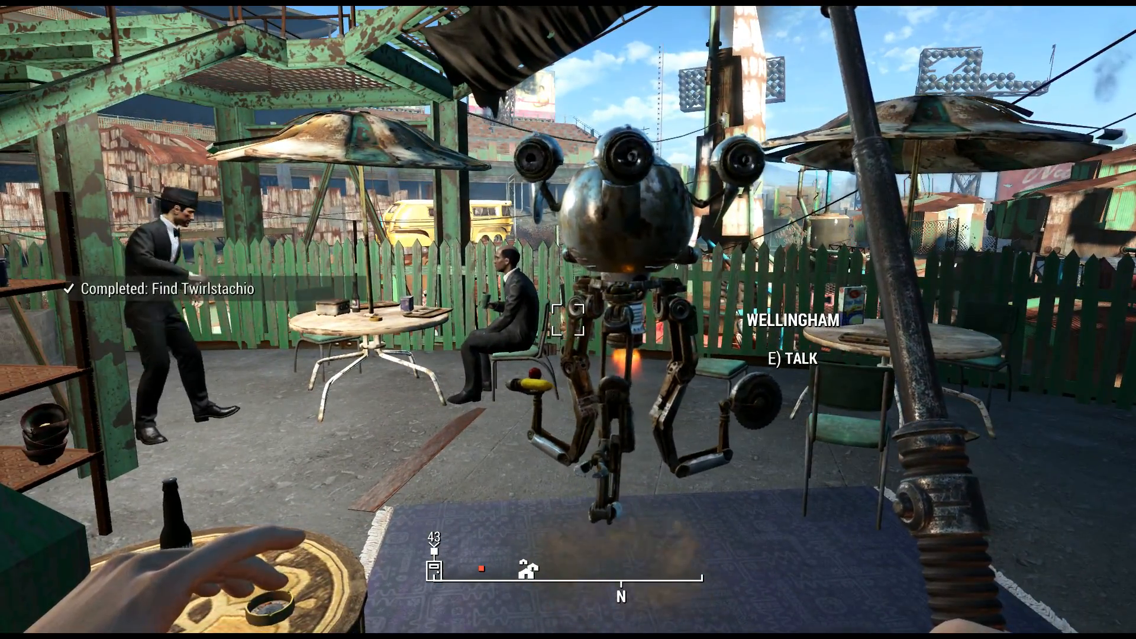
key(s)
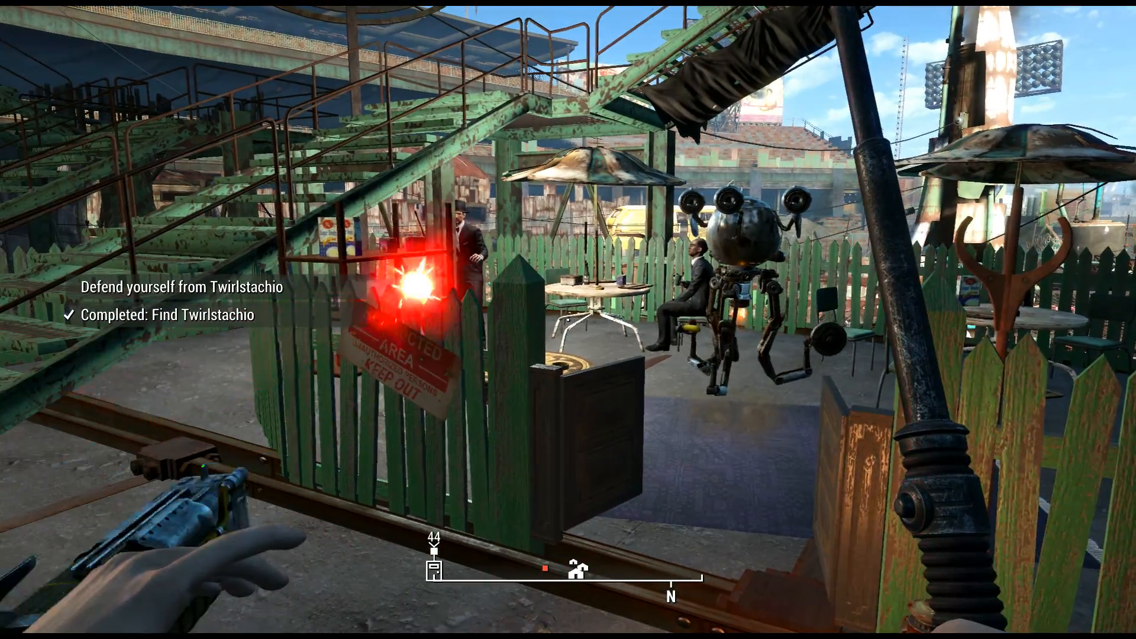
key(s)
key(d)
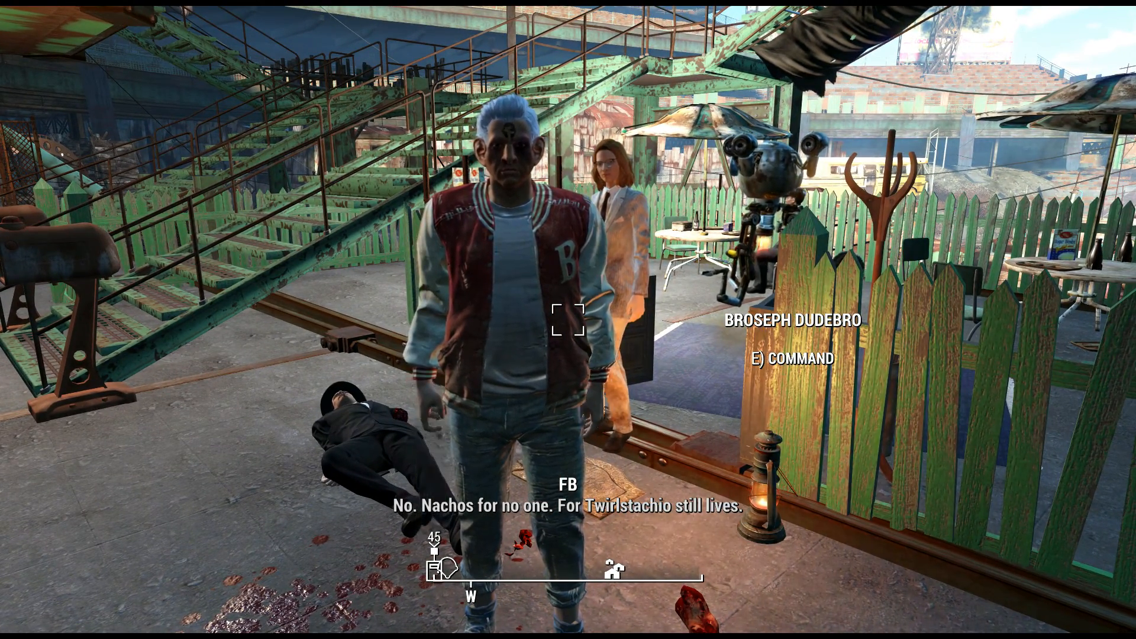
key(d)
key(w)
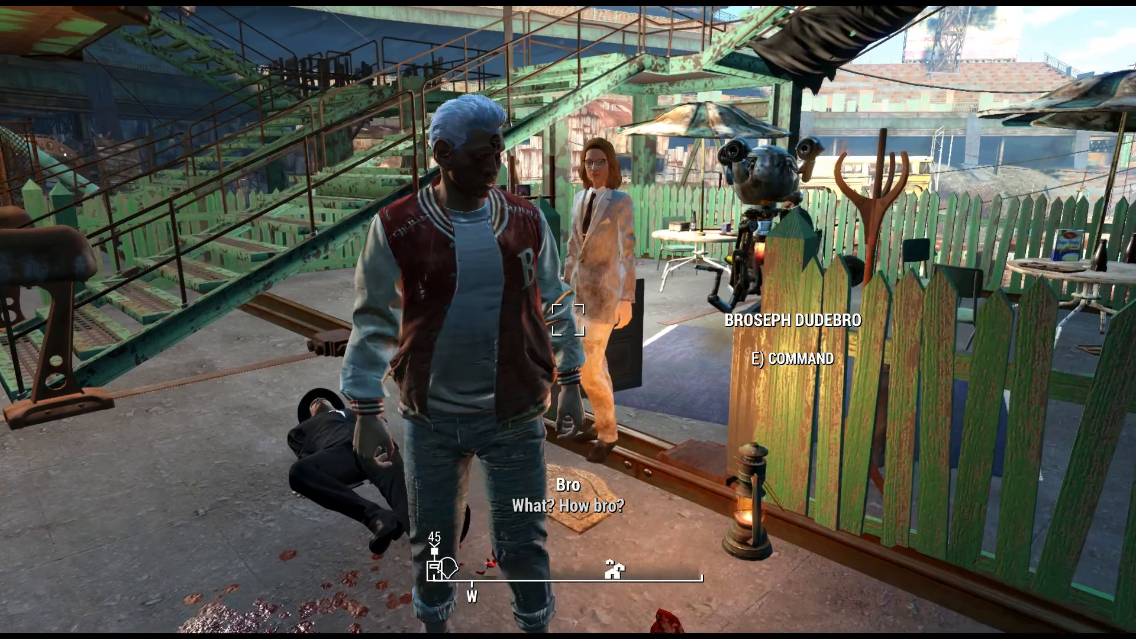